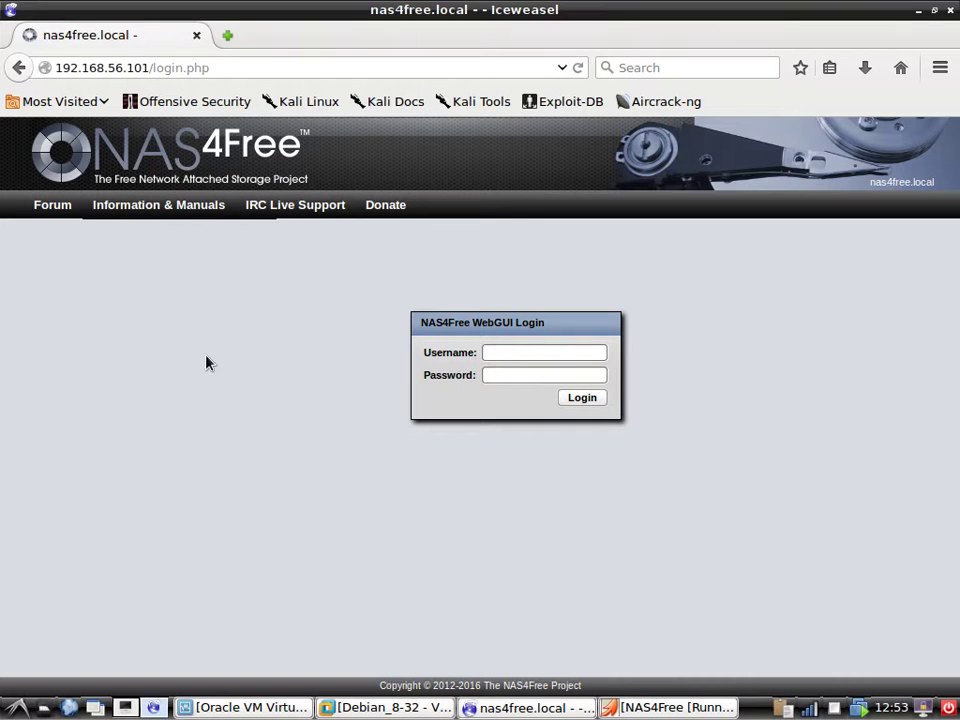
Read the WebGUI address 192.168.56.101 on the NAS4Free VM console, then minimize the console window.
left_click(262, 708)
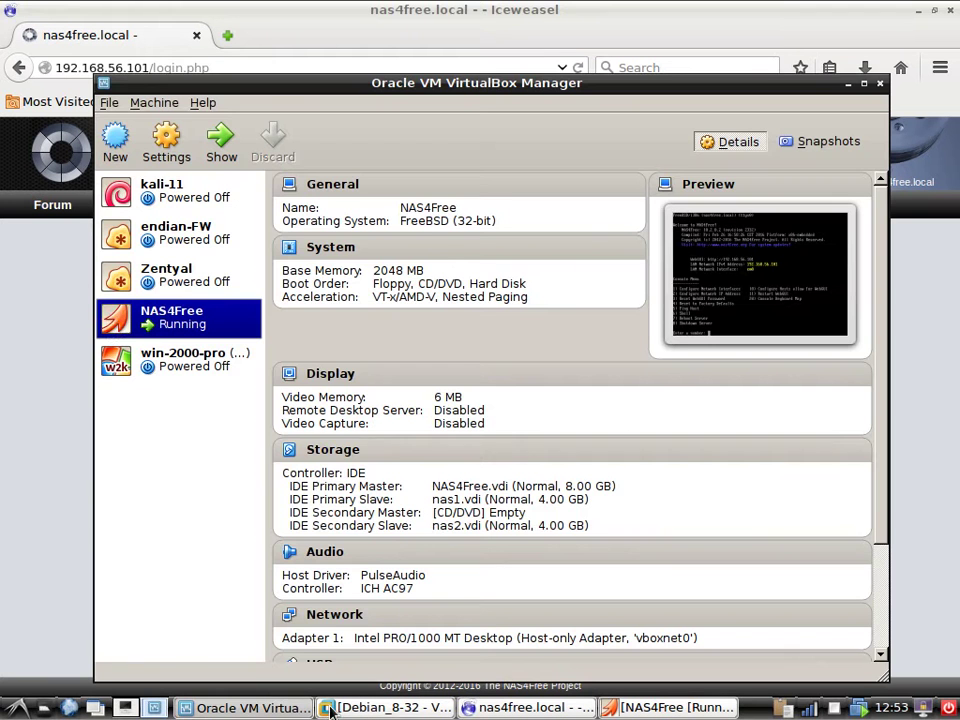
left_click(527, 707)
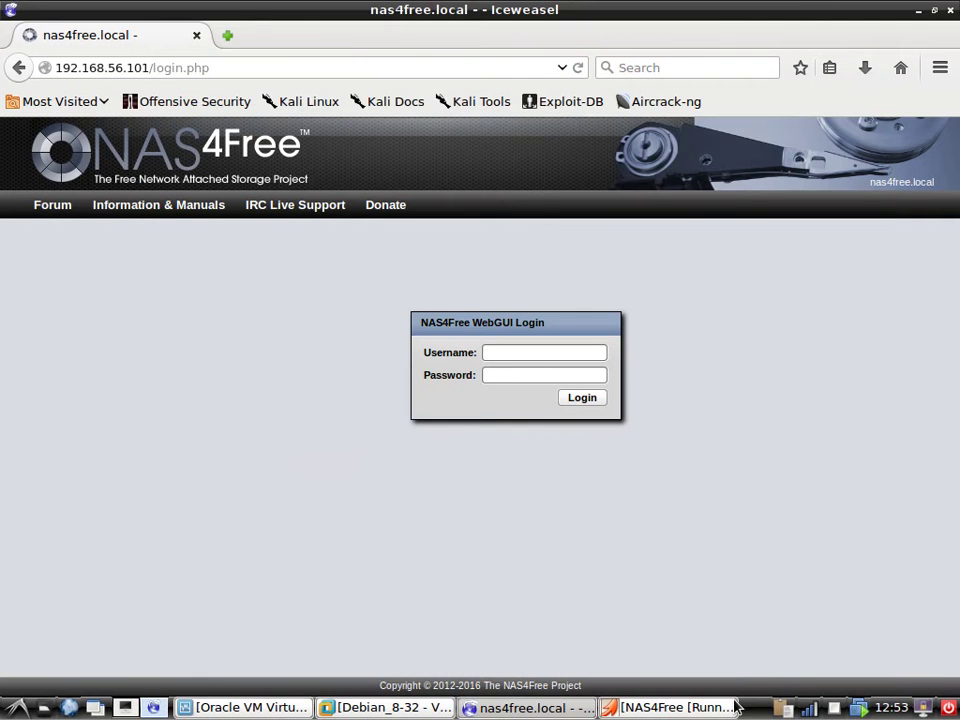
left_click(687, 712)
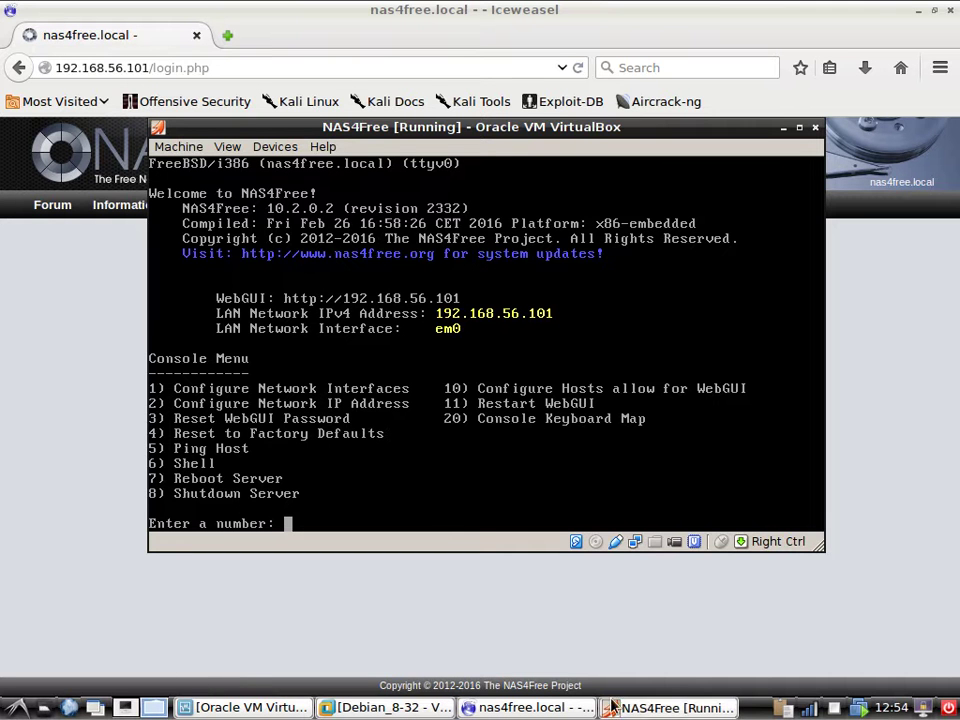
left_click(655, 708)
Log in with the administrator username and password, then go to System > General.
left_click(500, 355)
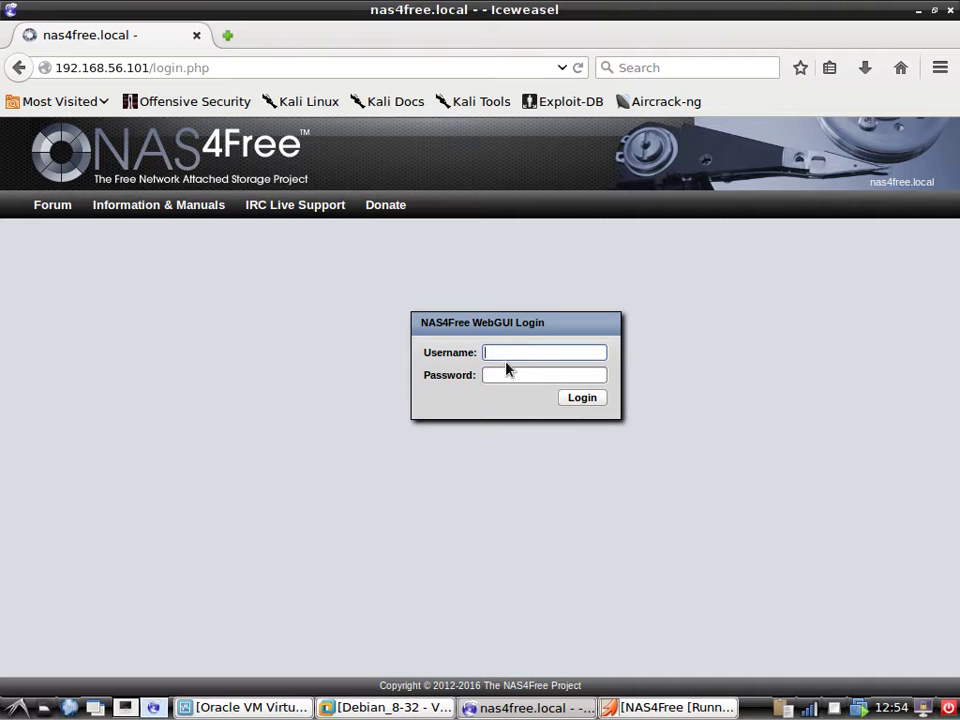
type("admin")
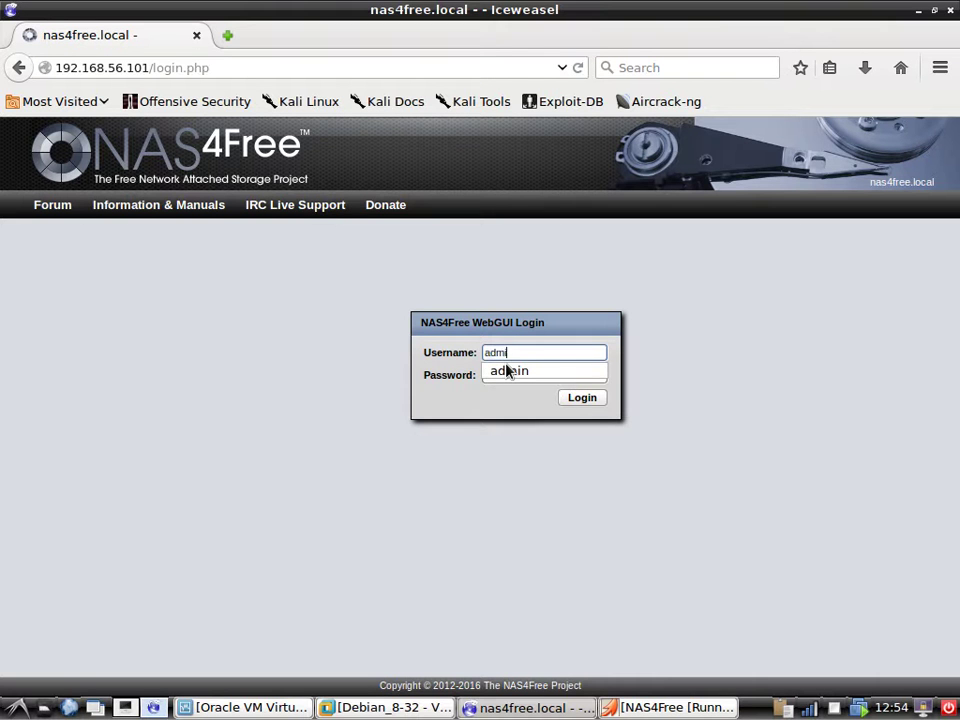
key("Tab")
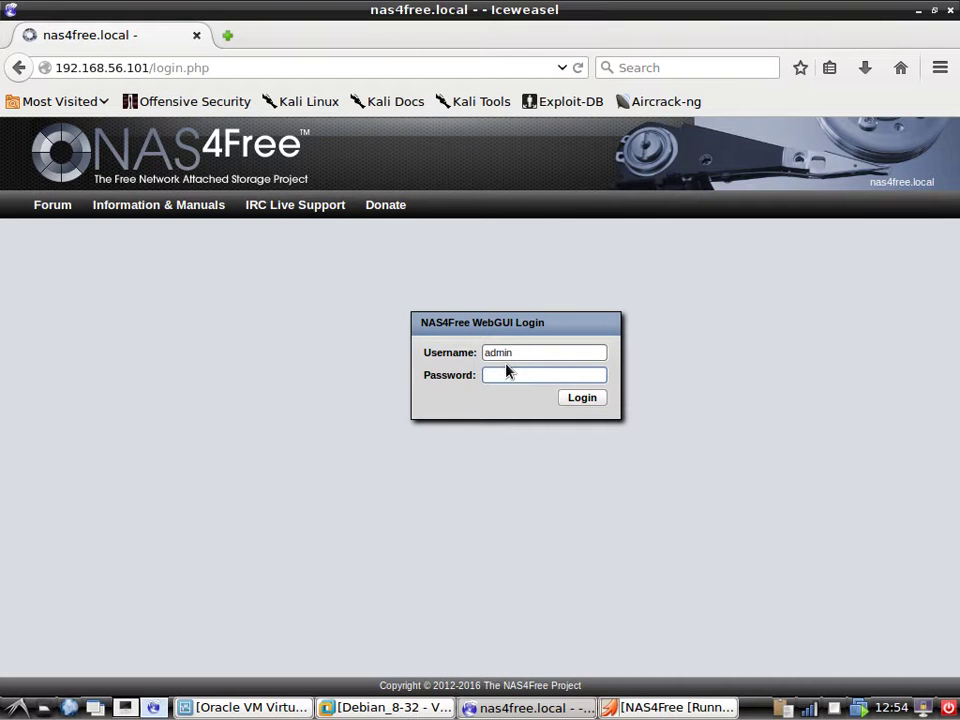
type("na")
key("Return")
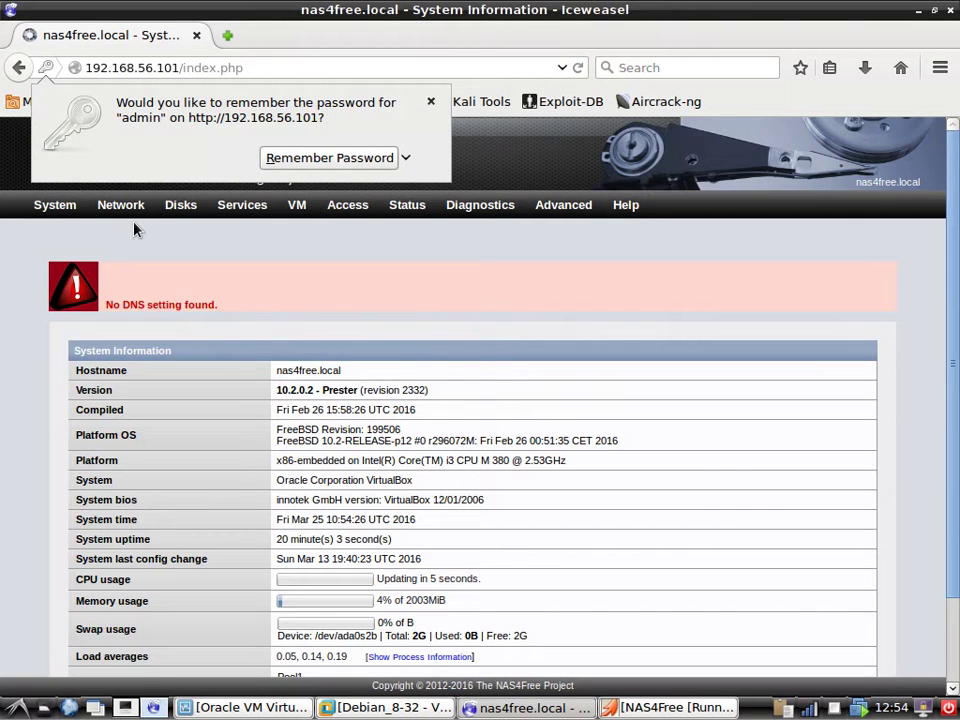
mouse_move(50, 208)
left_click(32, 232)
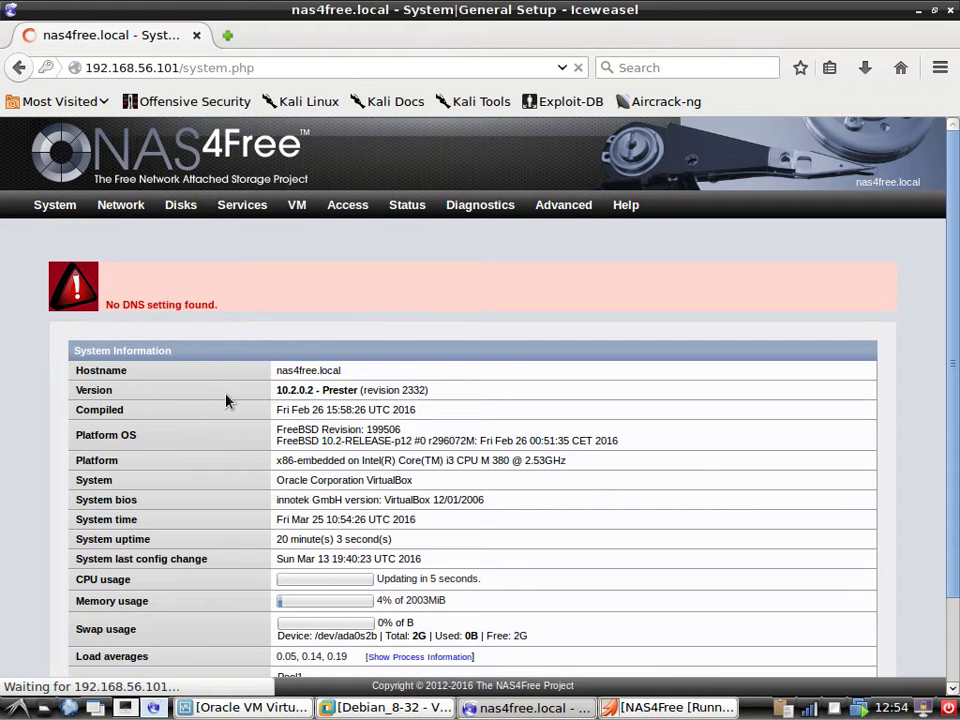
Scroll through the System General Setup page.
scroll(190, 486, "down", 2)
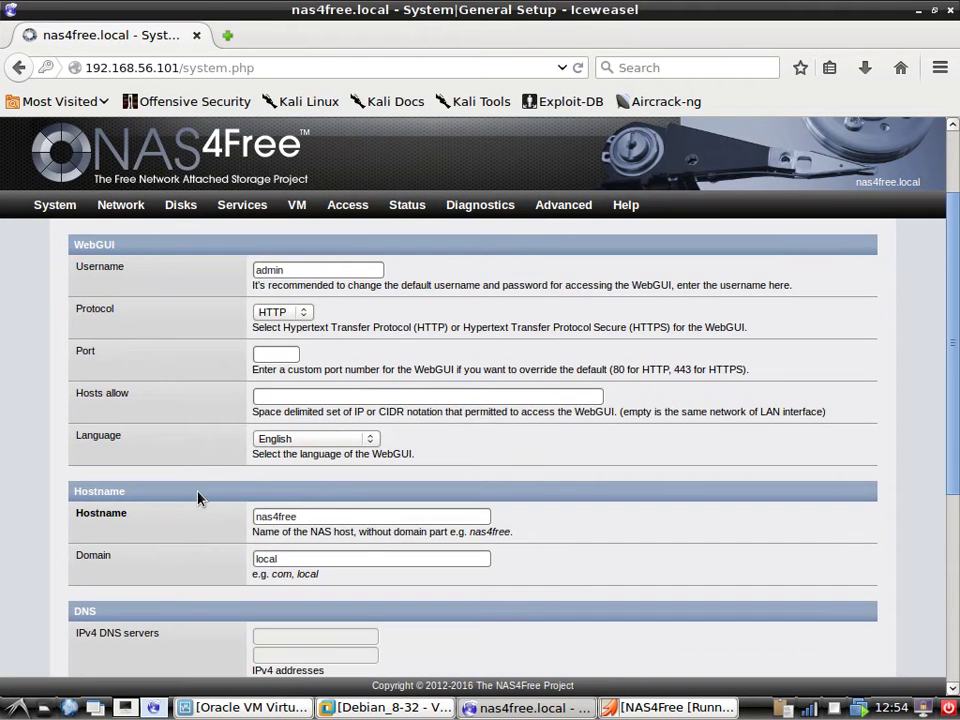
scroll(199, 499, "down", 6)
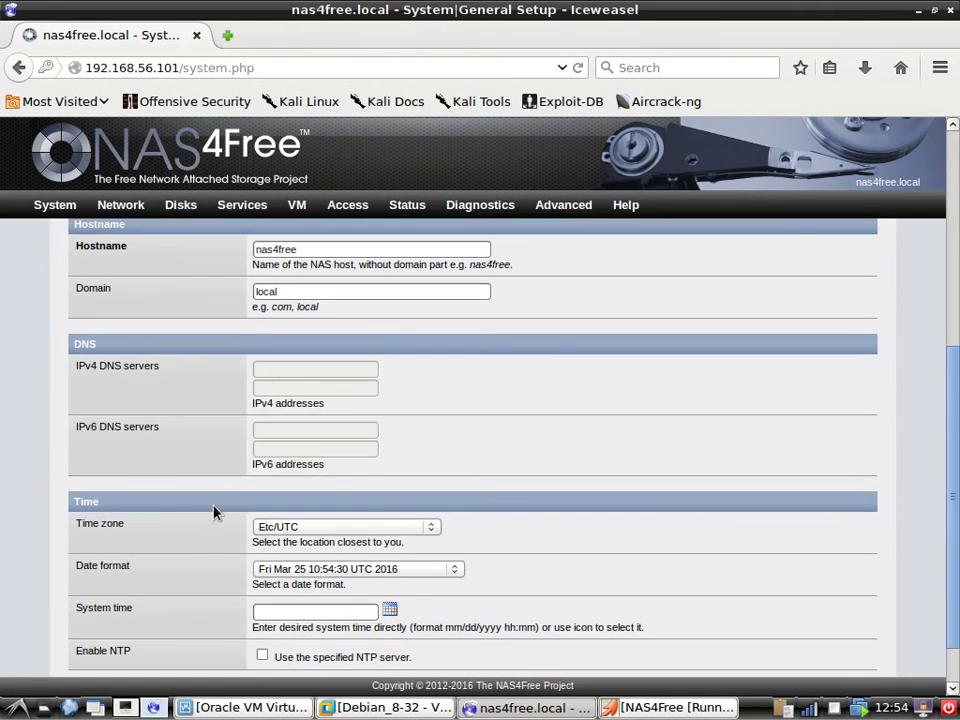
scroll(226, 522, "up", 8)
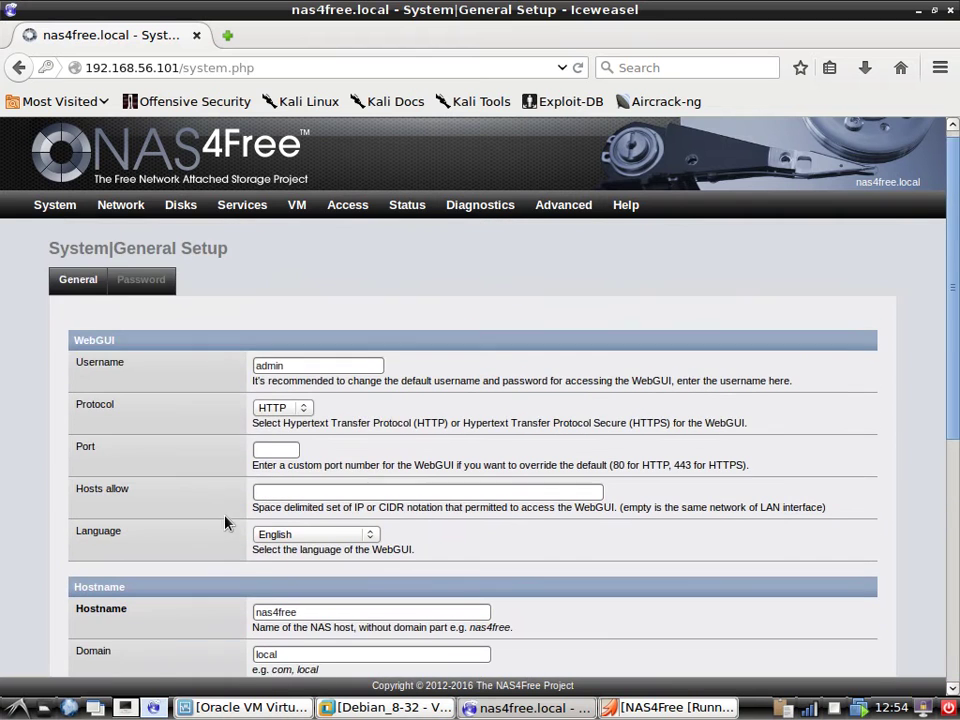
Review the Services > SSH settings: SSH enabled on port 22, root login allowed.
mouse_move(55, 205)
mouse_move(259, 207)
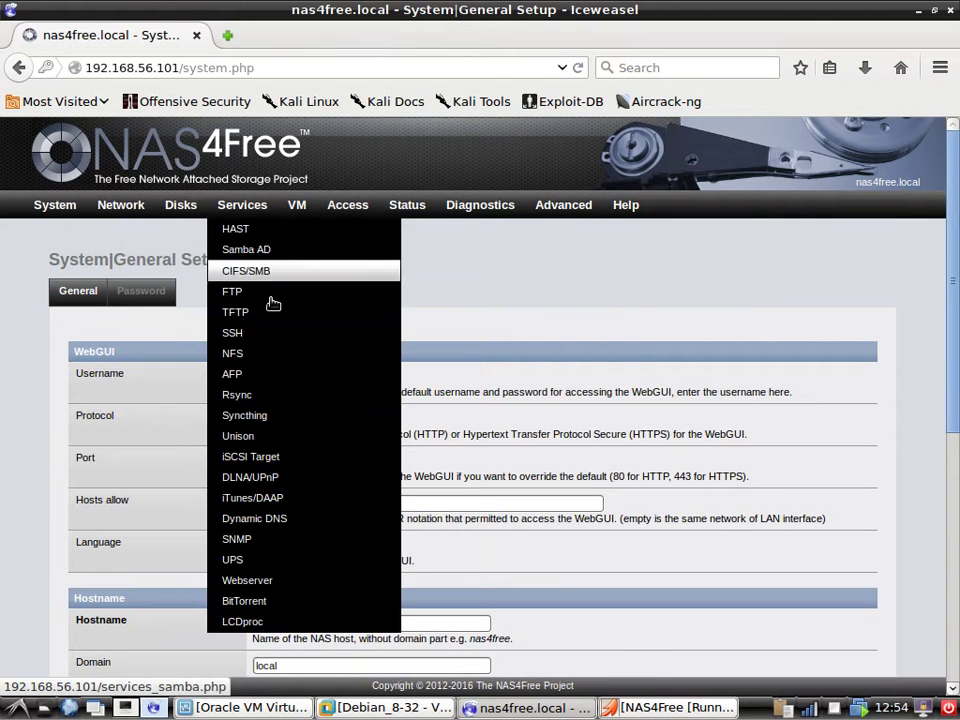
left_click(274, 335)
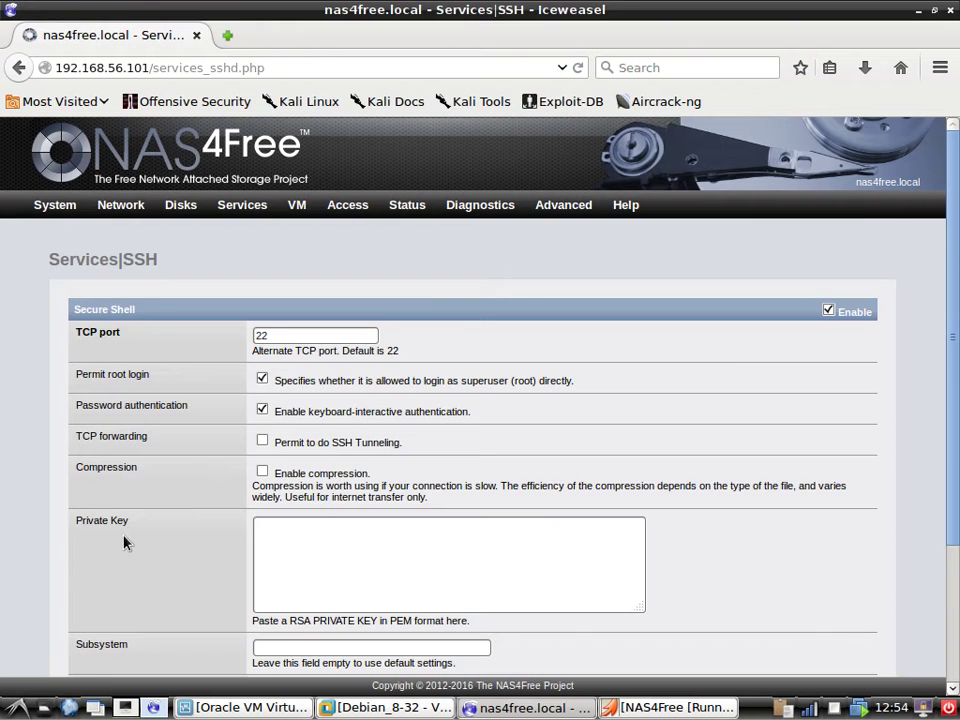
scroll(124, 542, "down", 3)
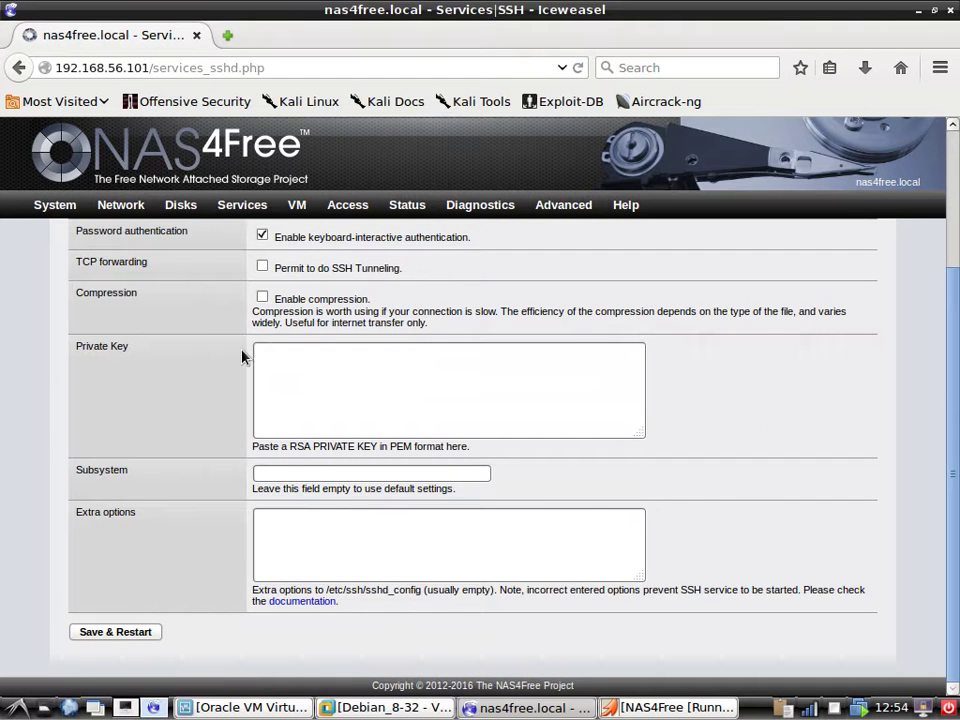
scroll(243, 357, "up", 3)
mouse_move(122, 208)
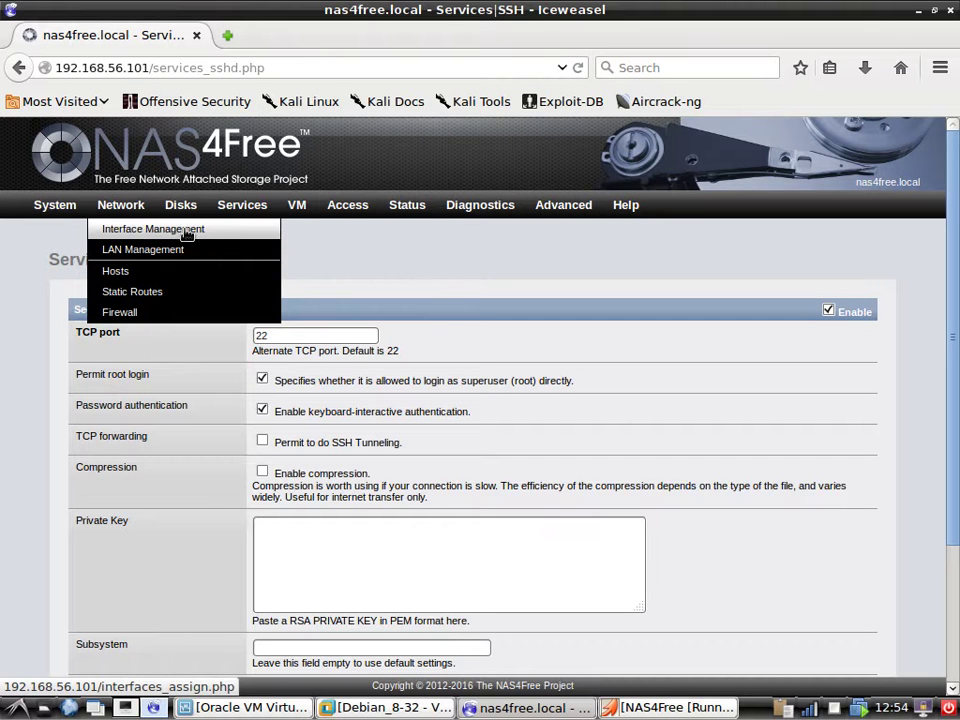
Open Network > LAN Management and switch the IPv4 type to Static.
left_click(186, 232)
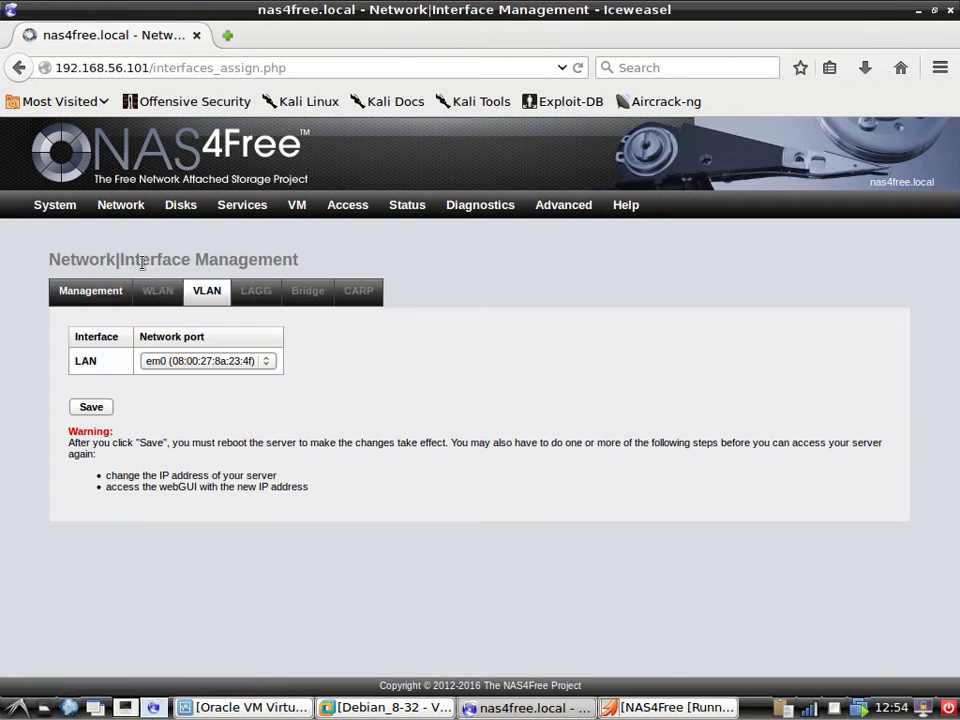
mouse_move(115, 210)
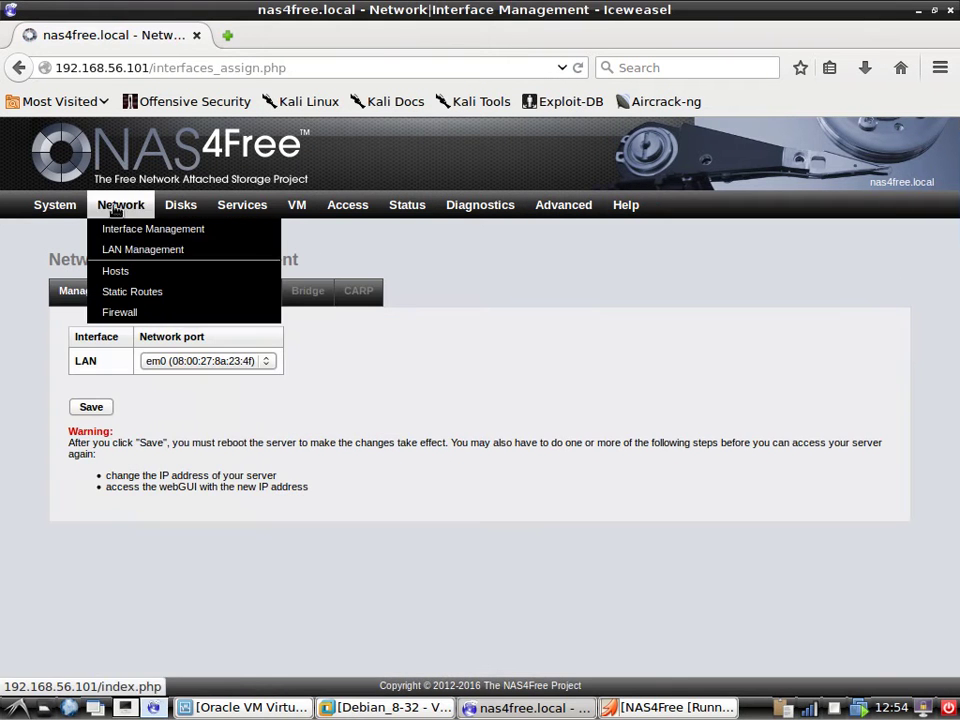
left_click(130, 250)
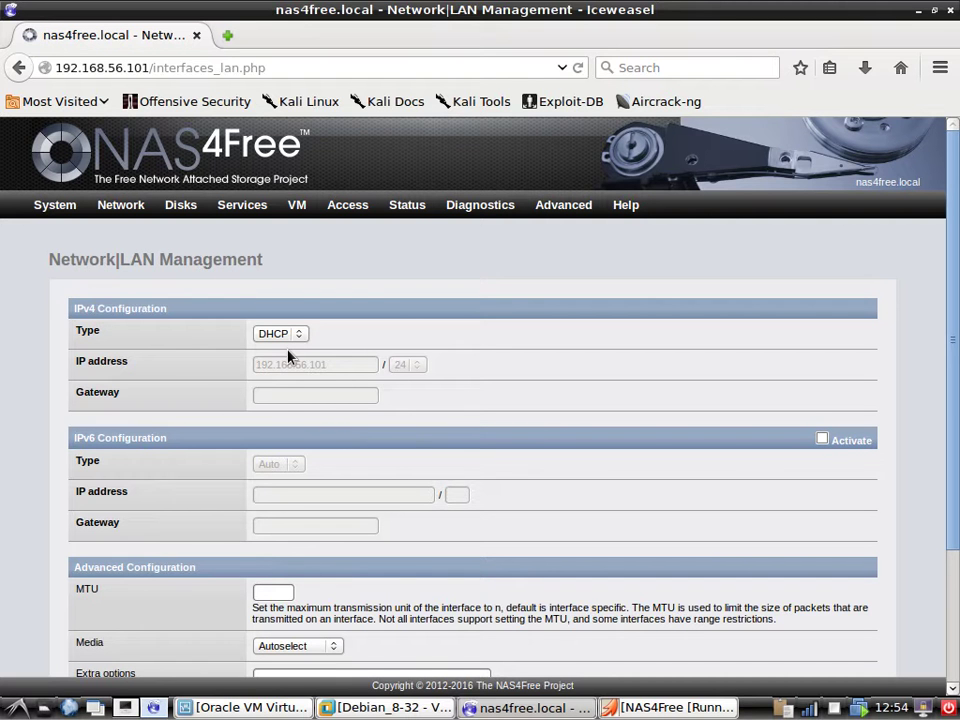
left_click(280, 333)
left_click(270, 348)
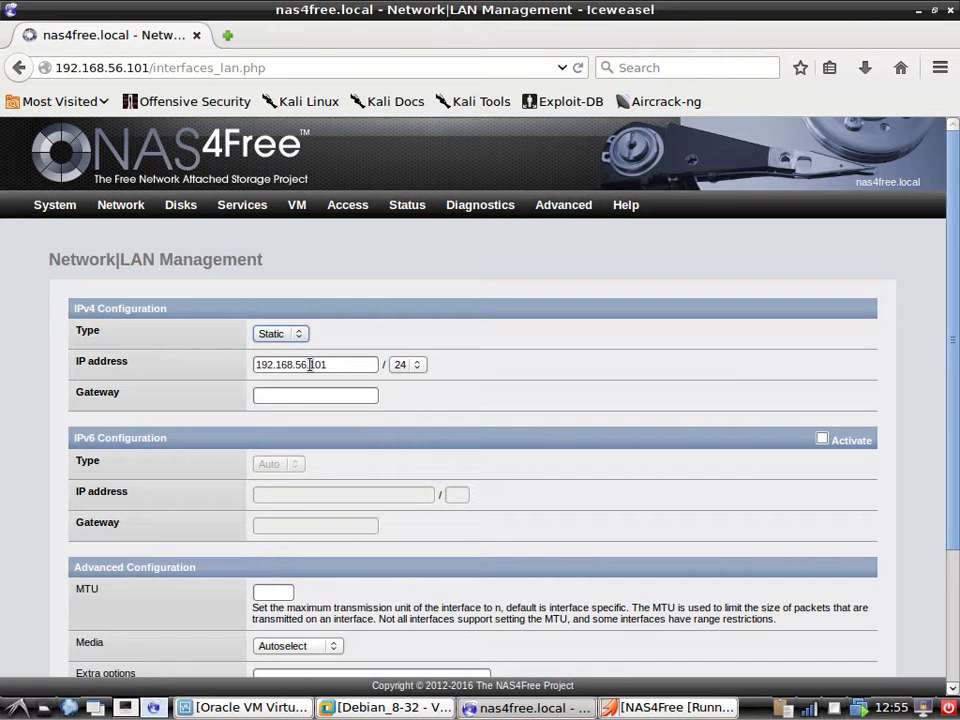
Set IP address 192.168.56.50 and gateway 192.168.56.1.
left_click_drag(313, 365, 333, 367)
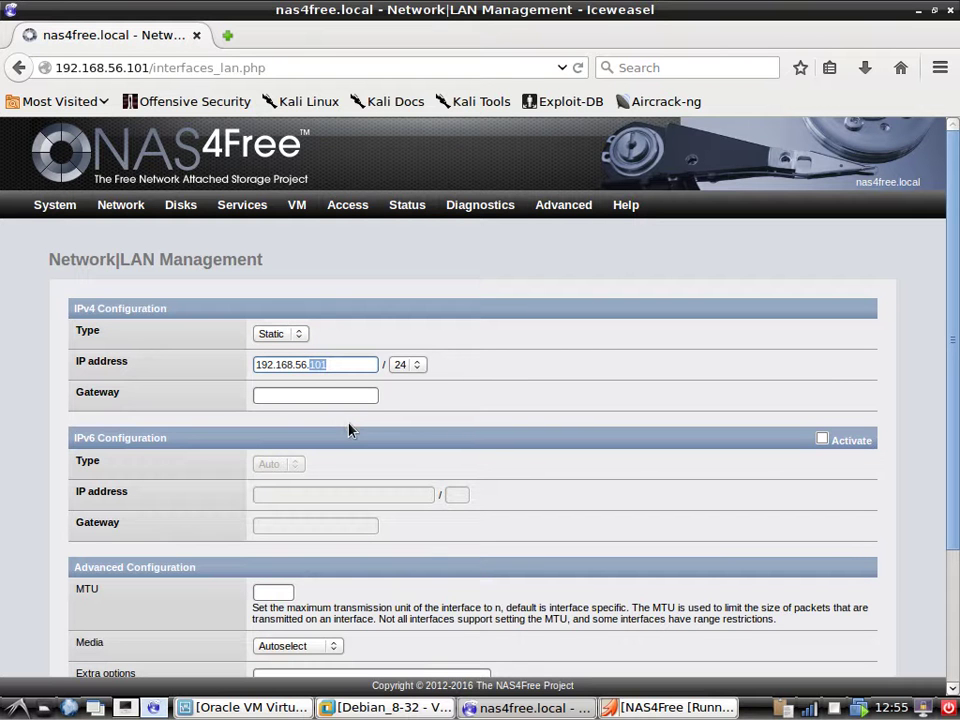
type("50")
left_click(346, 402)
left_click_drag(255, 365, 339, 364)
key("ctrl+c")
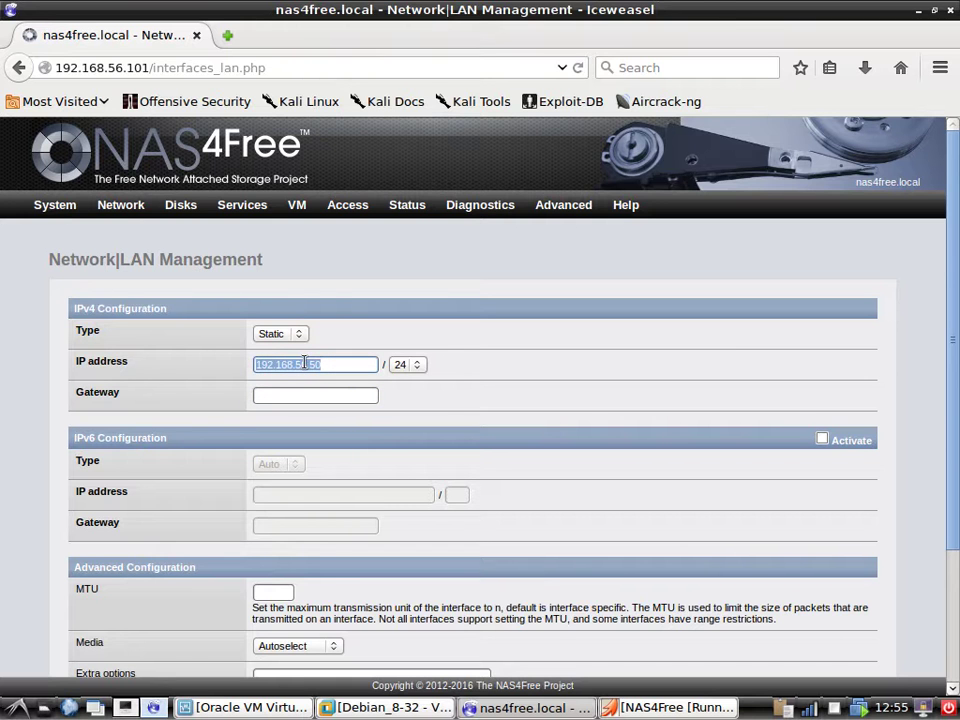
left_click(343, 396)
key("ctrl+v")
key("BackSpace")
key("BackSpace")
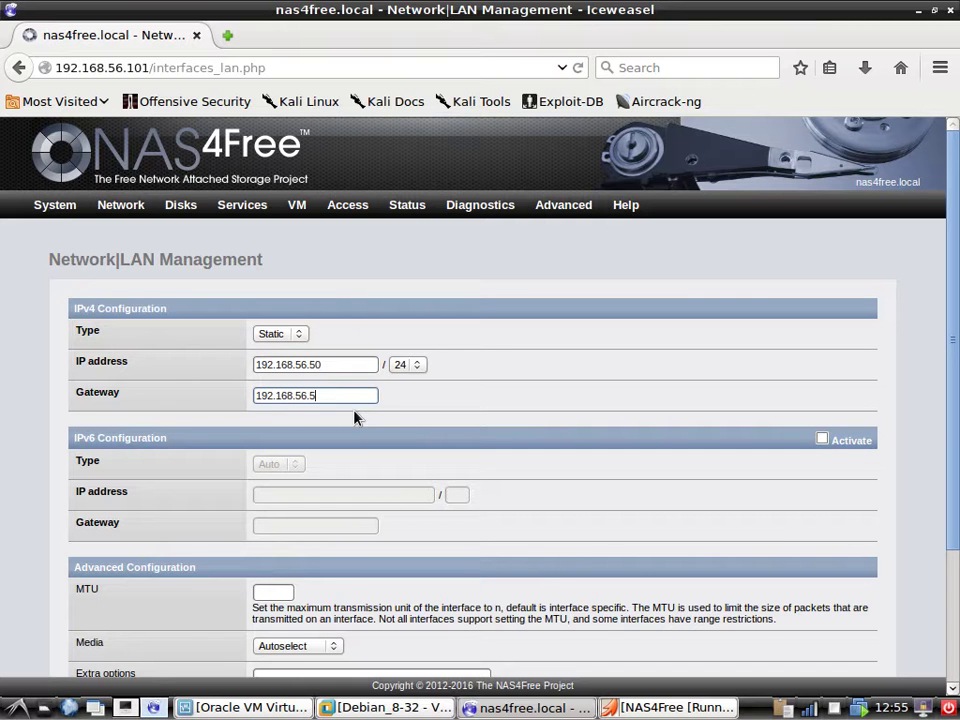
type("1")
Review the MTU and media settings, leaving media on Autoselect.
scroll(343, 471, "down", 3)
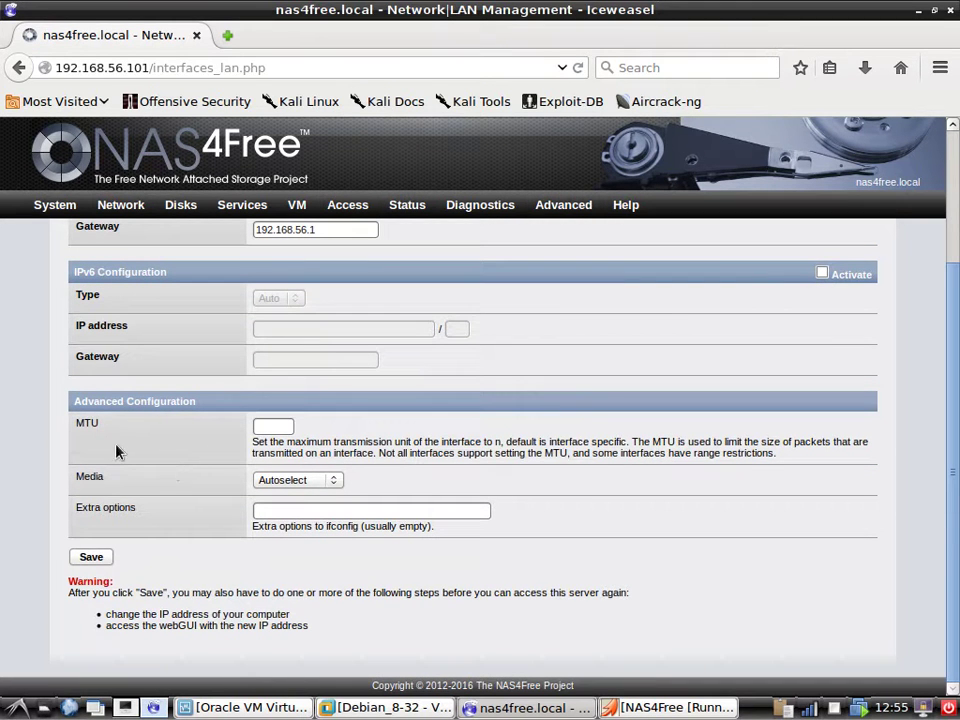
left_click(258, 426)
left_click(332, 480)
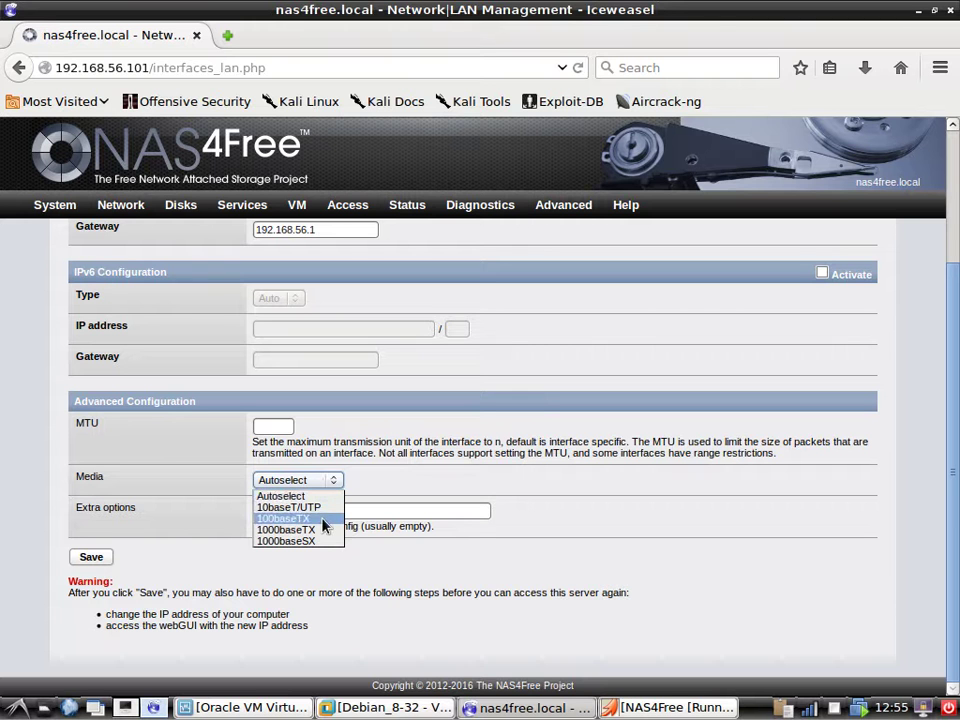
left_click(571, 546)
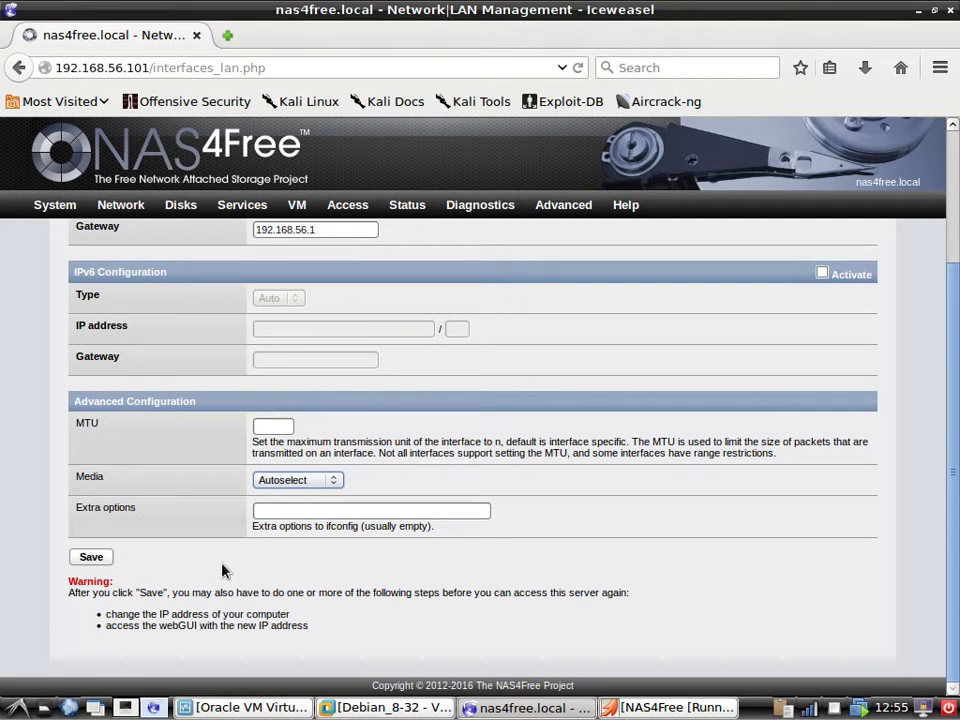
Switch the IPv4 type back to DHCP.
scroll(231, 574, "up", 3)
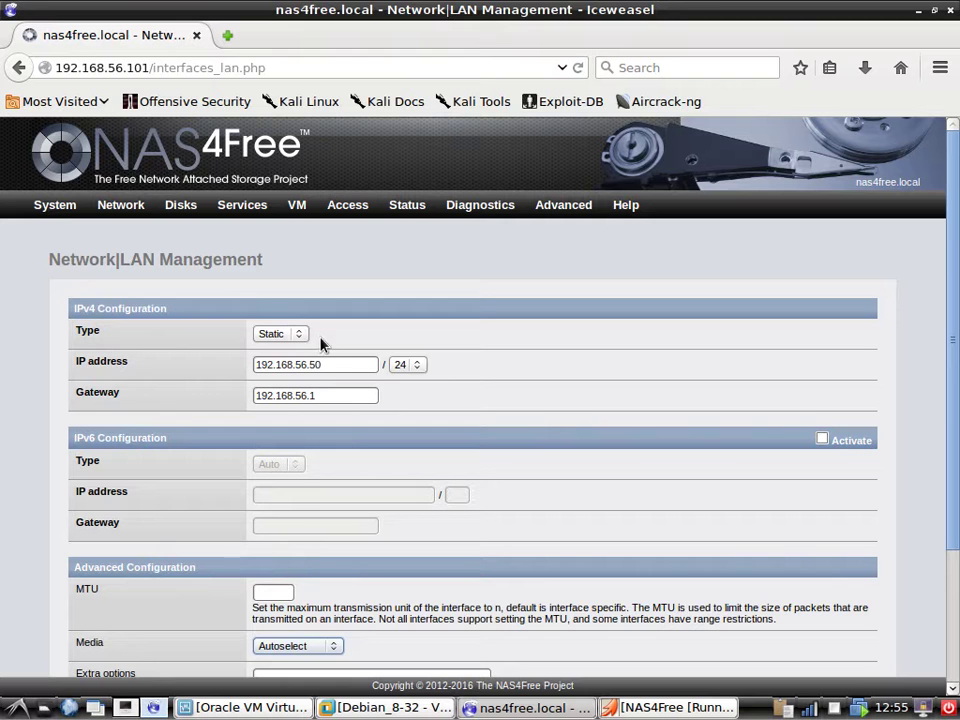
left_click(283, 334)
left_click(268, 362)
scroll(210, 533, "down", 3)
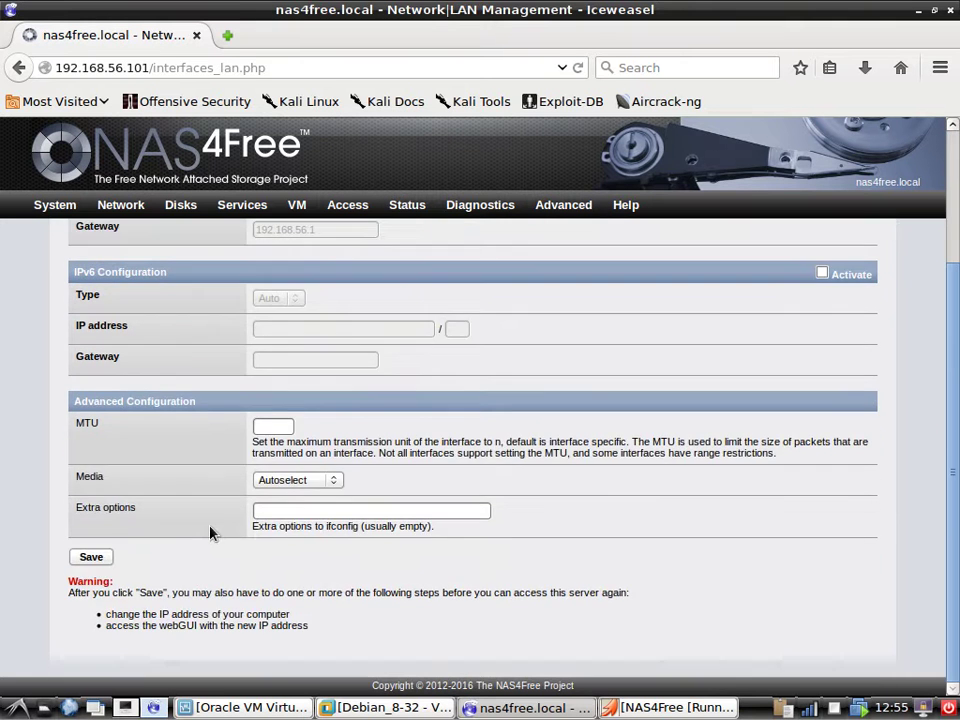
scroll(210, 567, "up", 3)
mouse_move(124, 204)
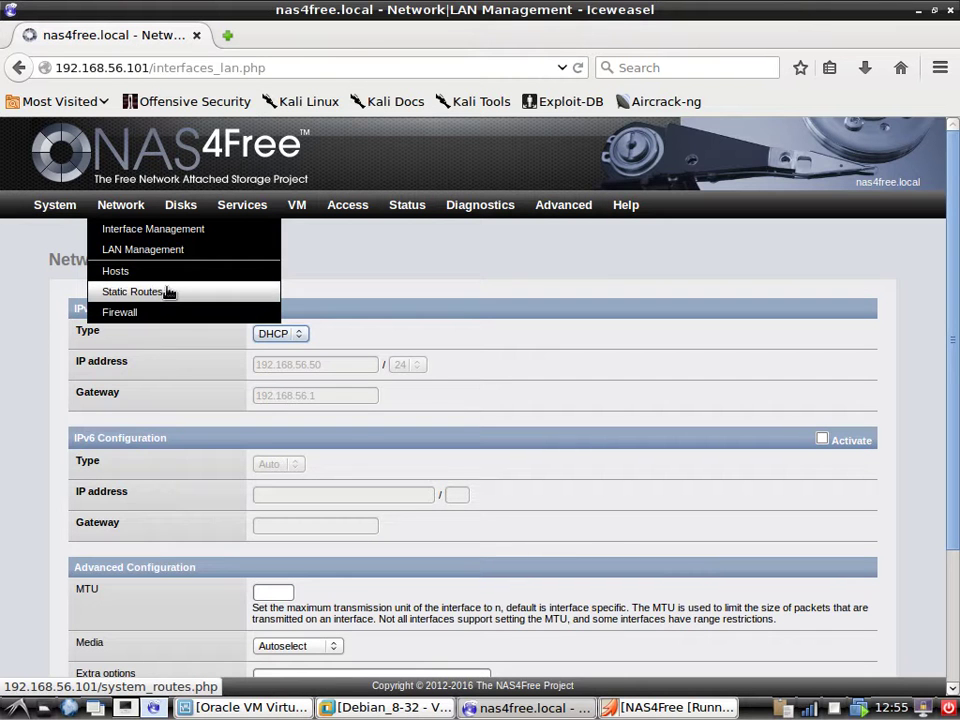
left_click(175, 314)
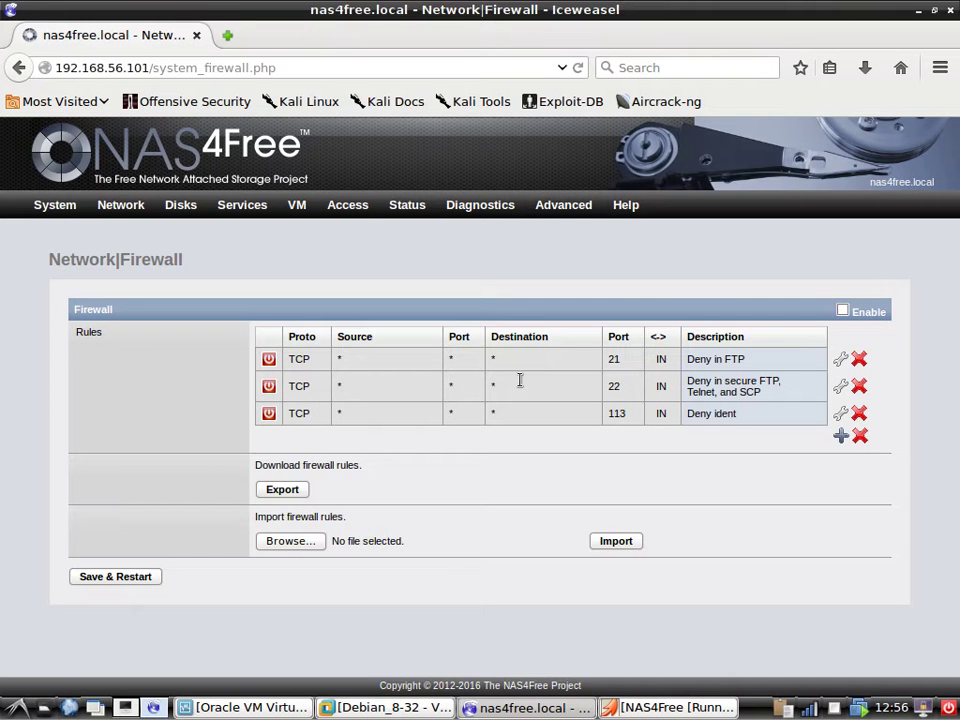
left_click(841, 436)
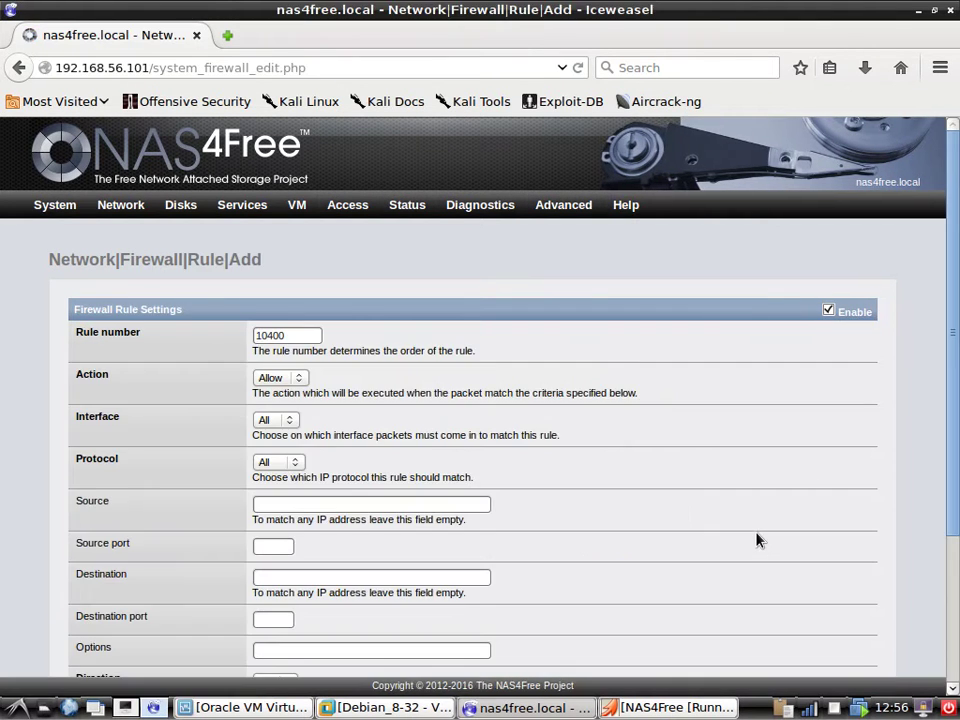
left_click(292, 383)
left_click(293, 388)
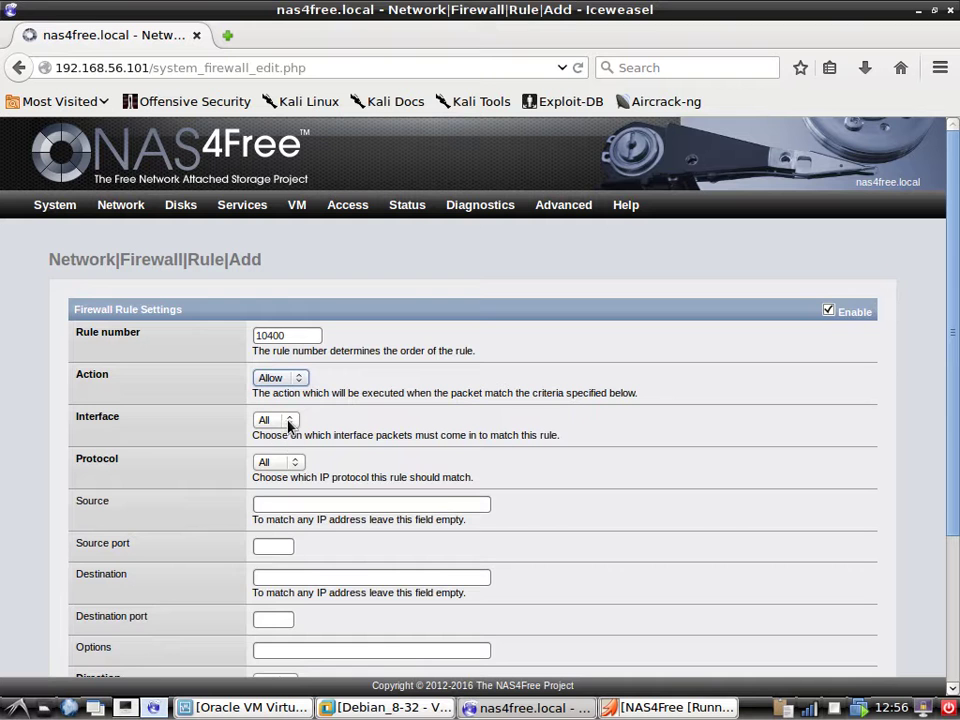
left_click(289, 422)
scroll(165, 475, "down", 2)
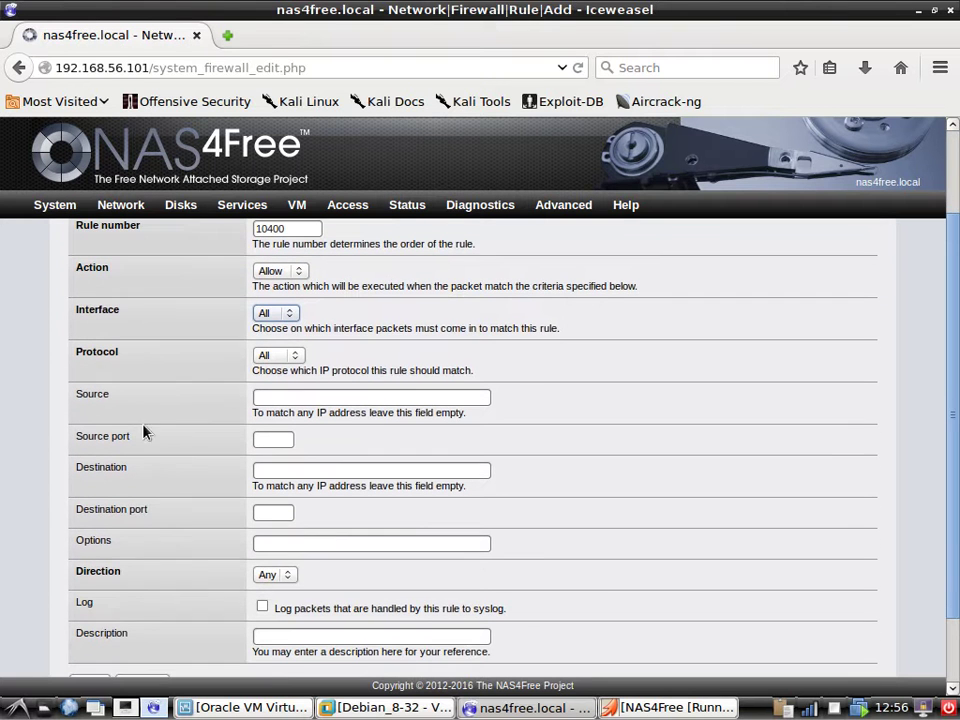
left_click(281, 316)
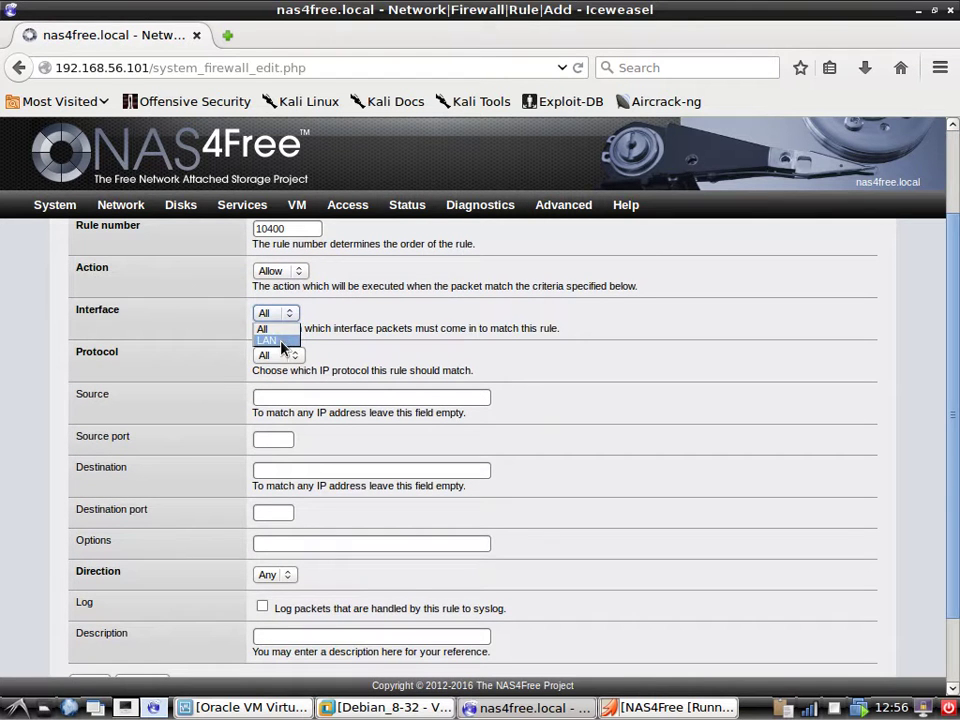
left_click(63, 392)
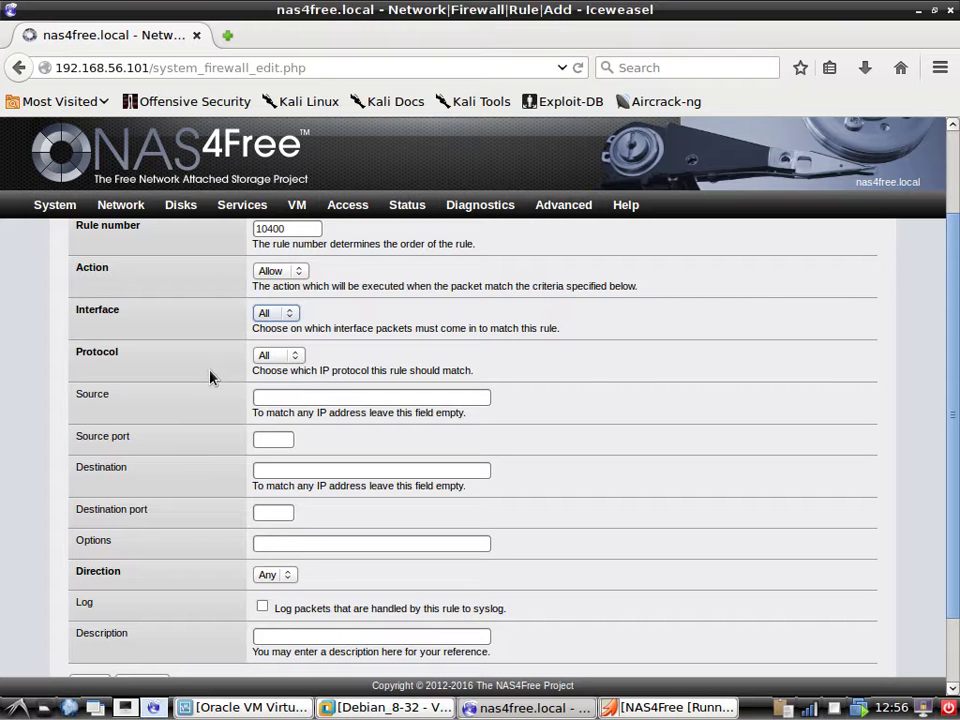
left_click(275, 355)
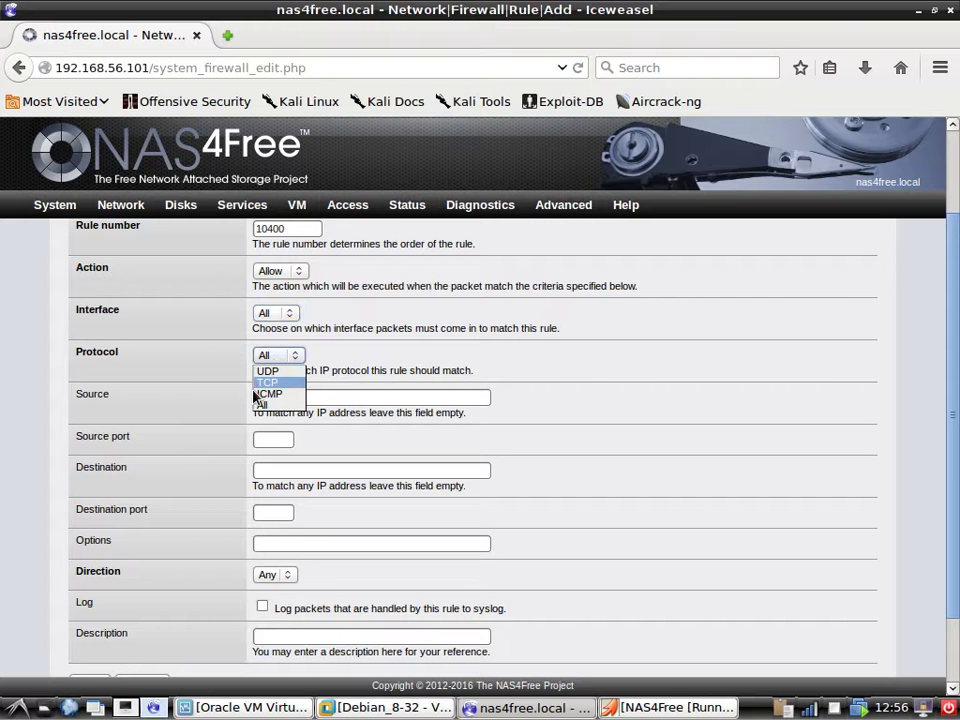
left_click(60, 390)
scroll(218, 347, "down", 2)
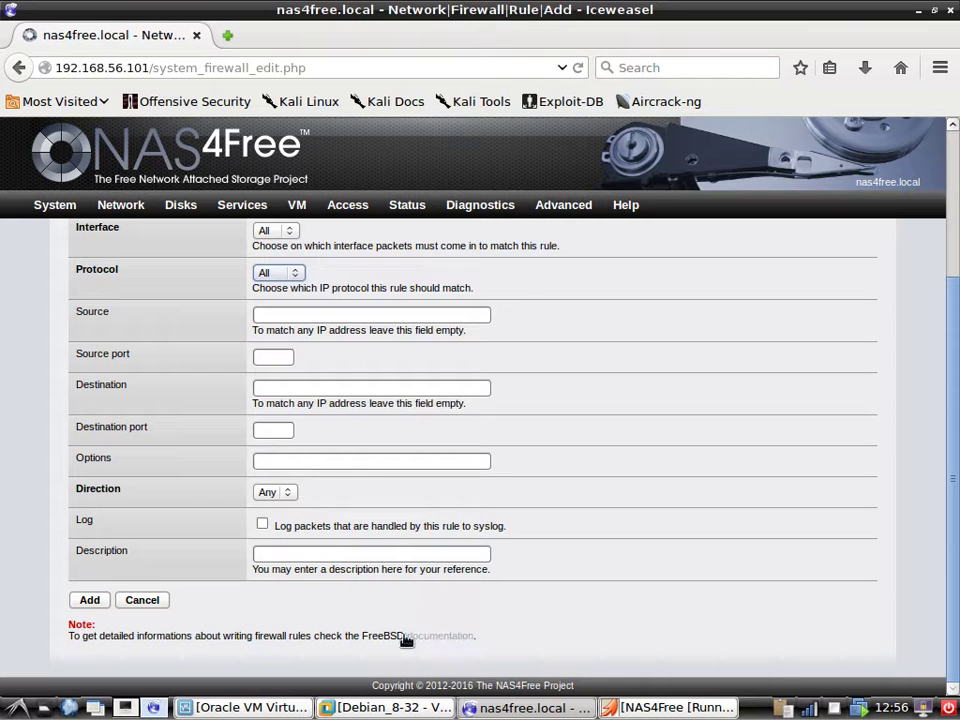
left_click(159, 601)
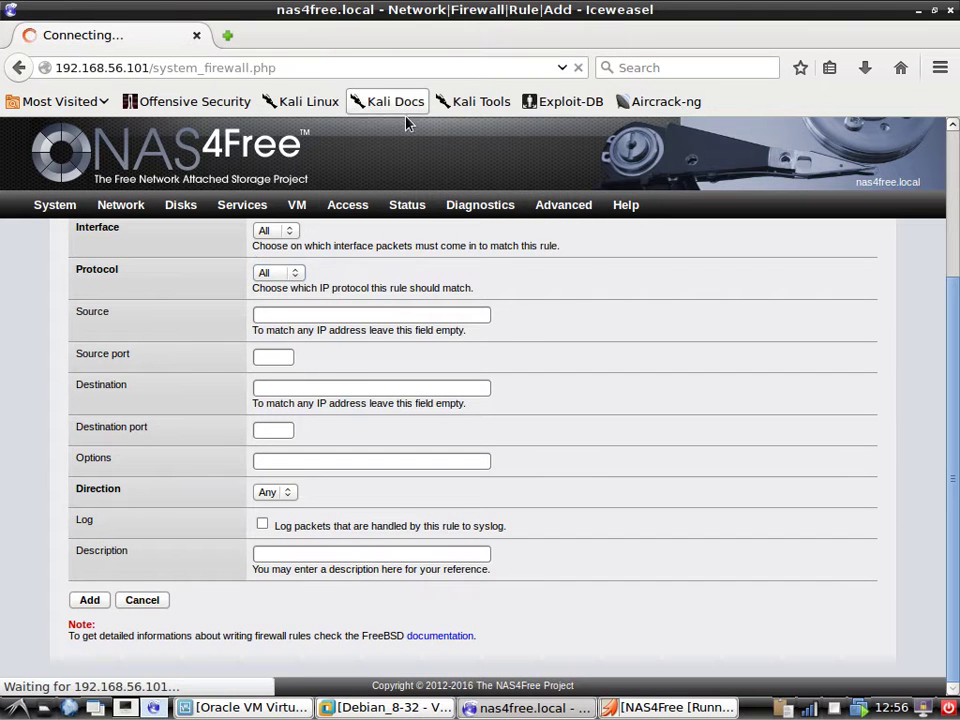
mouse_move(186, 206)
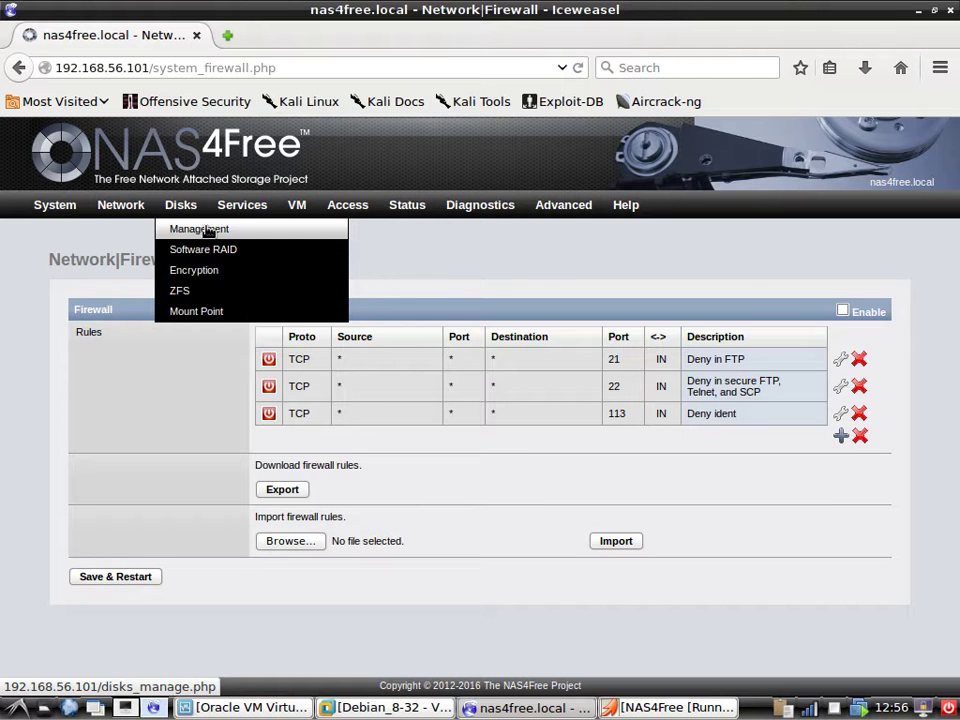
Go to the Services > CIFS/SMB settings page.
left_click(208, 229)
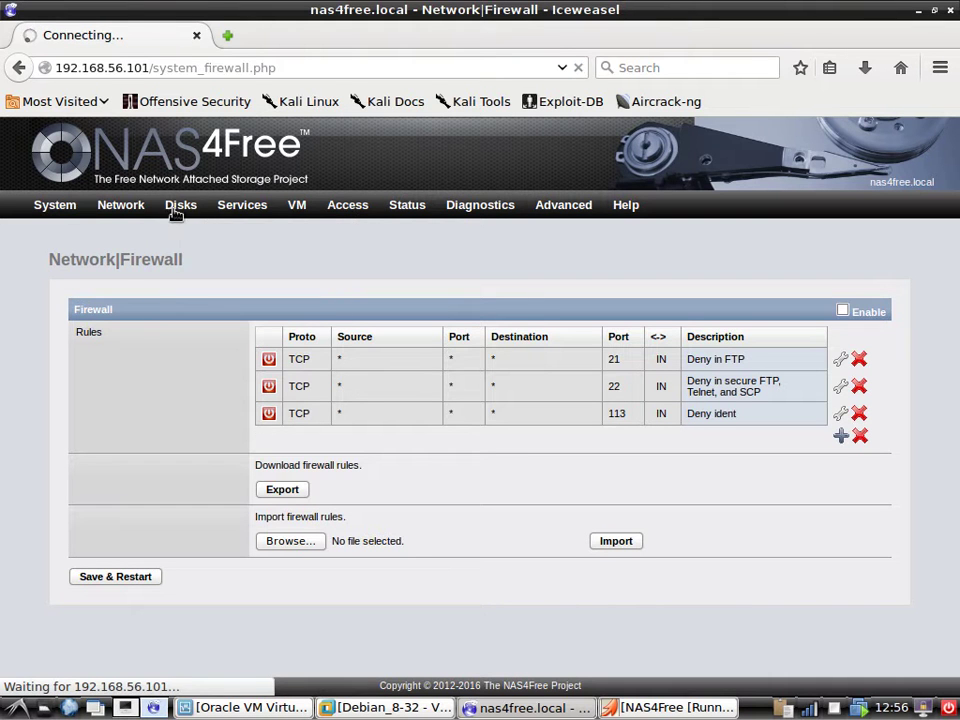
mouse_move(178, 205)
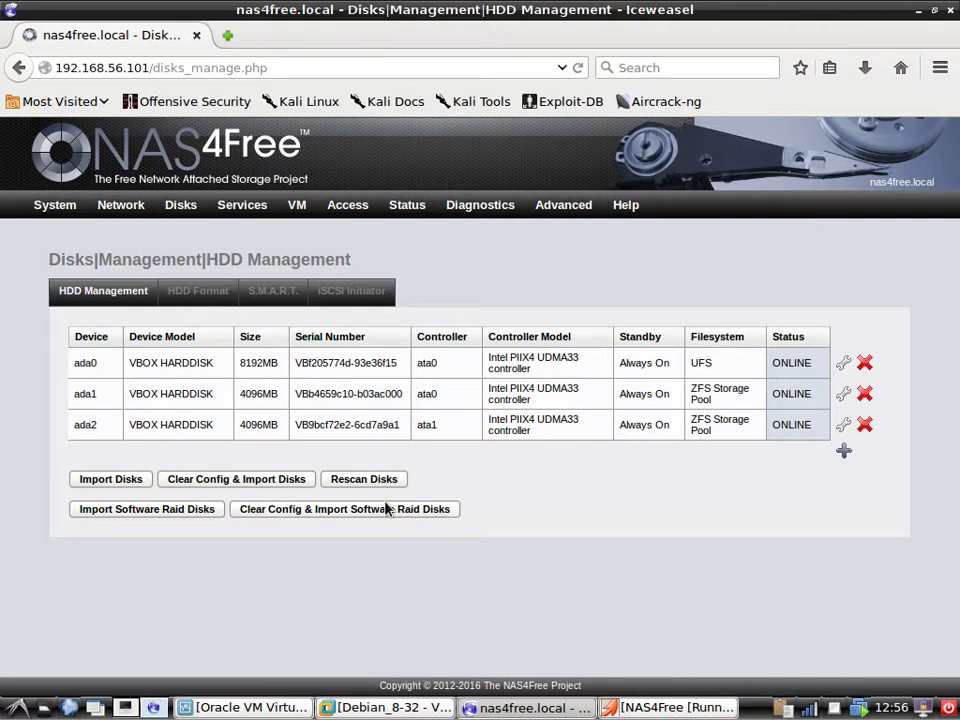
mouse_move(240, 216)
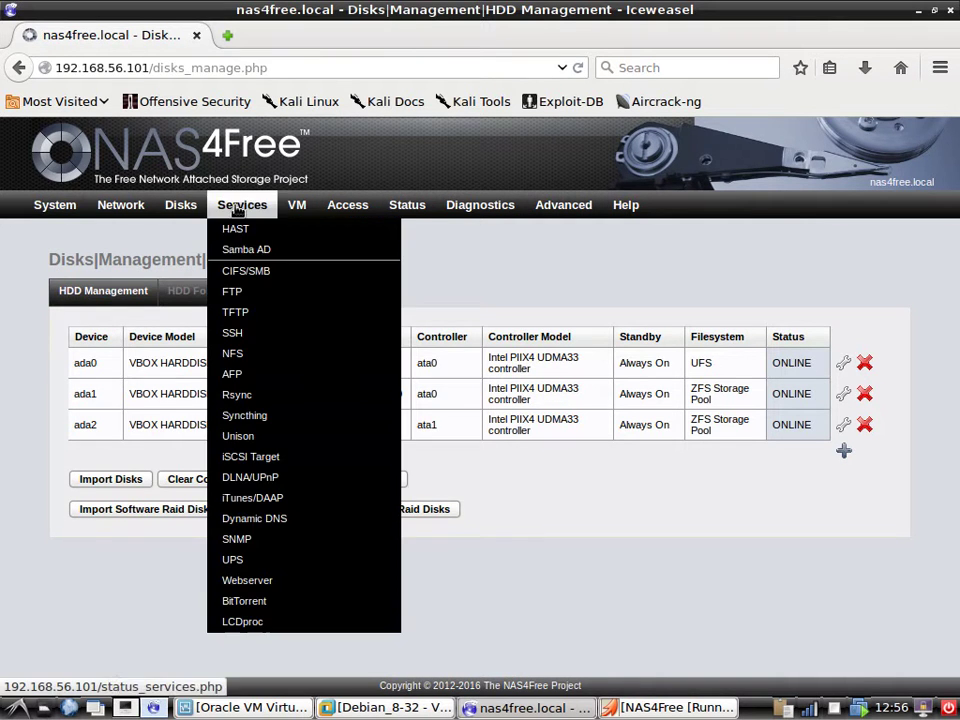
left_click(246, 272)
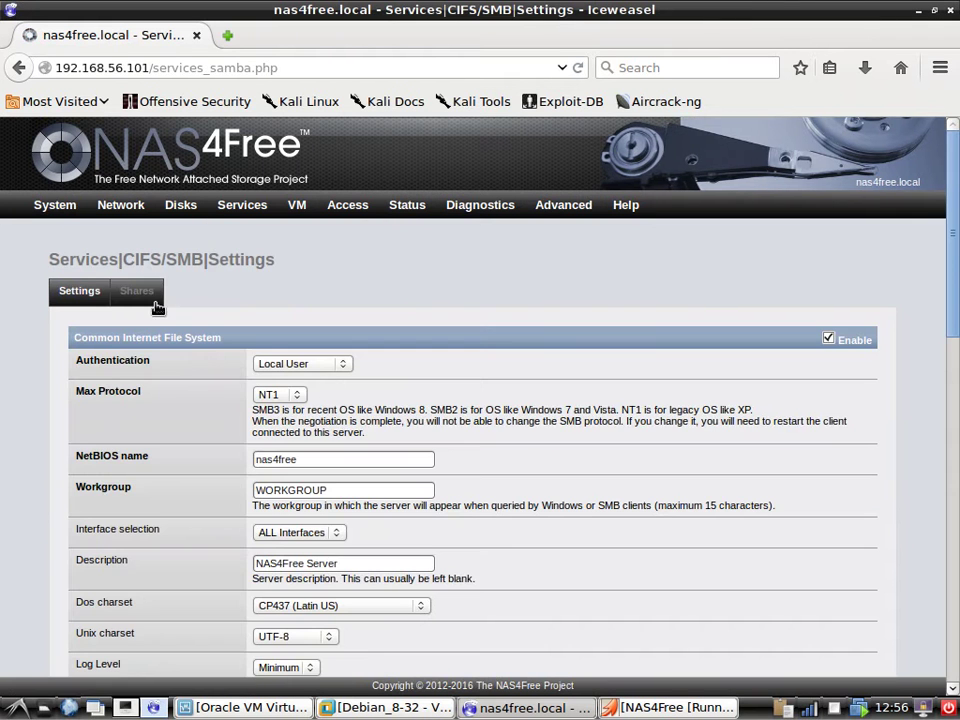
scroll(287, 392, "down", 10)
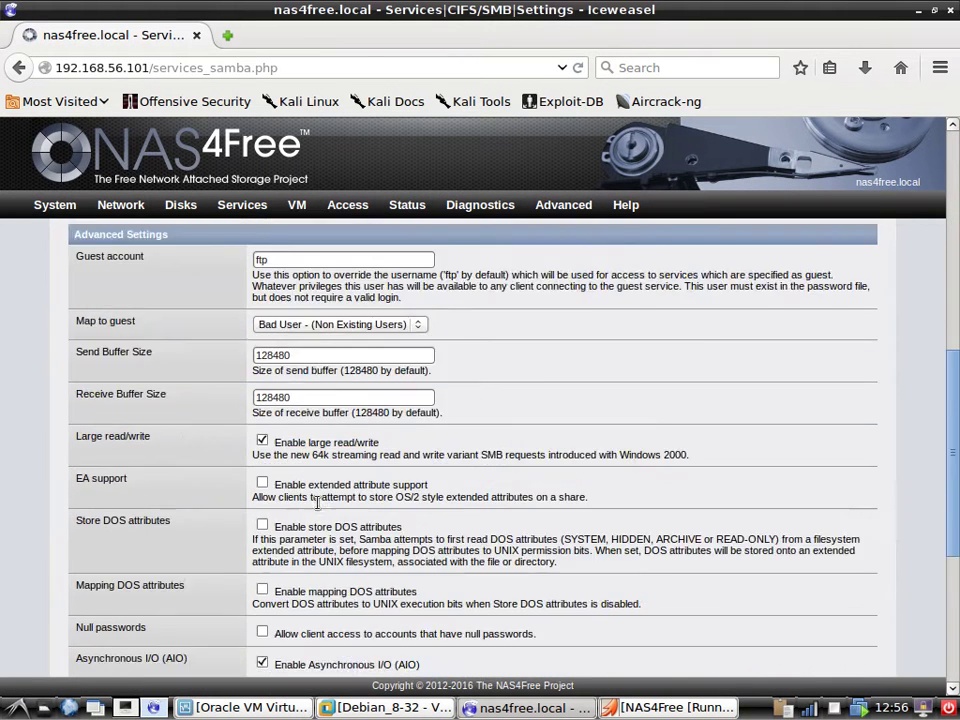
scroll(319, 511, "down", 3)
scroll(202, 556, "up", 5)
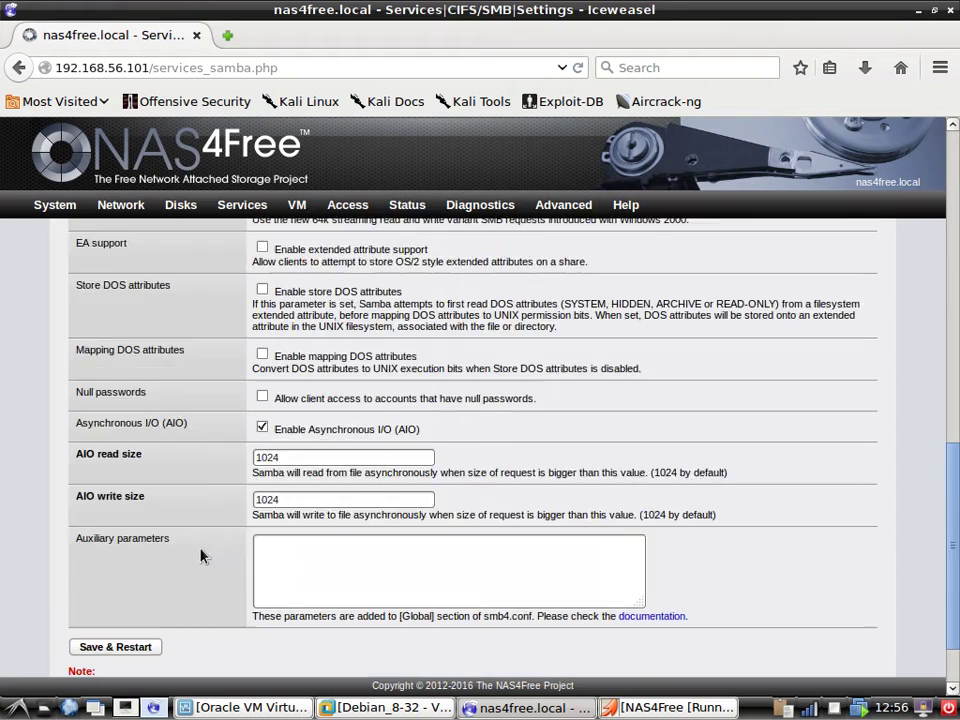
scroll(200, 556, "up", 8)
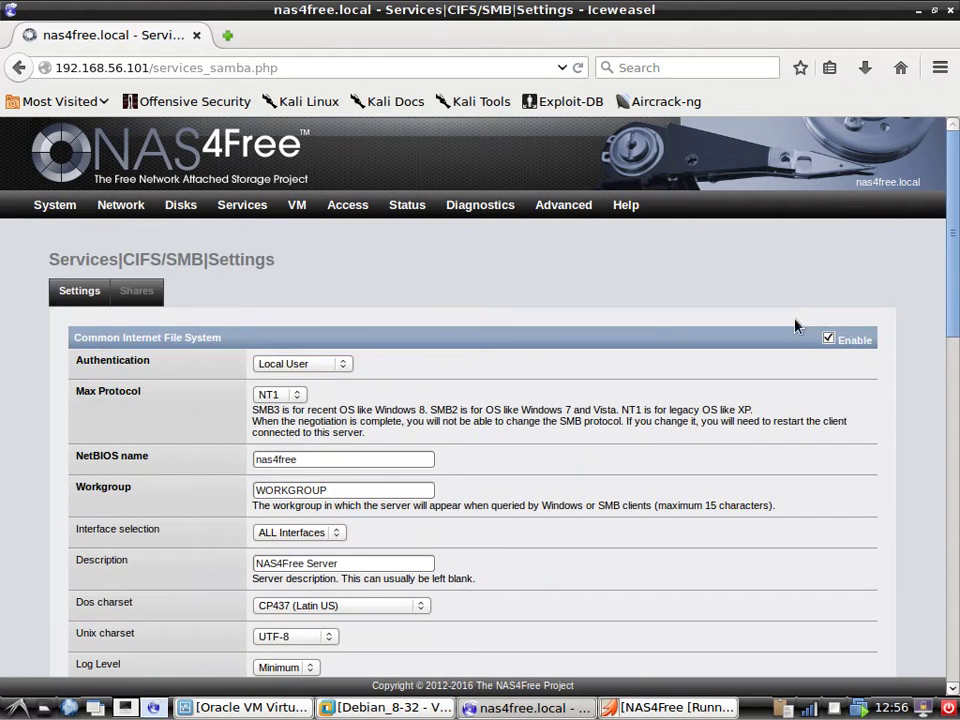
Uncheck Enable for CIFS/SMB and apply it with Save & Restart.
left_click(828, 339)
scroll(163, 530, "down", 5)
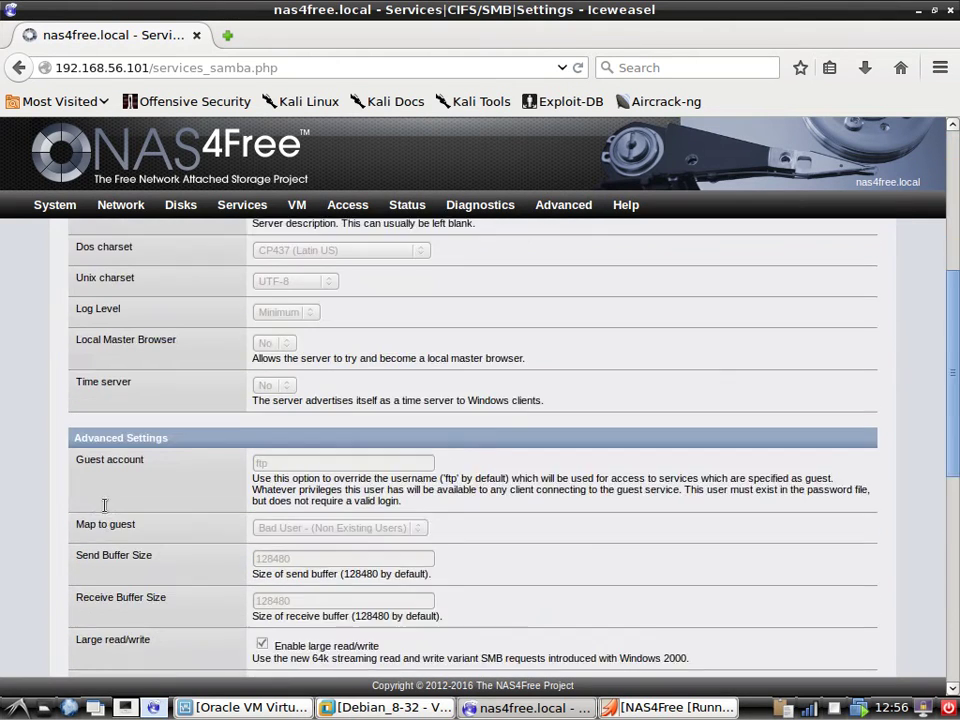
scroll(163, 540, "down", 5)
scroll(174, 544, "up", 10)
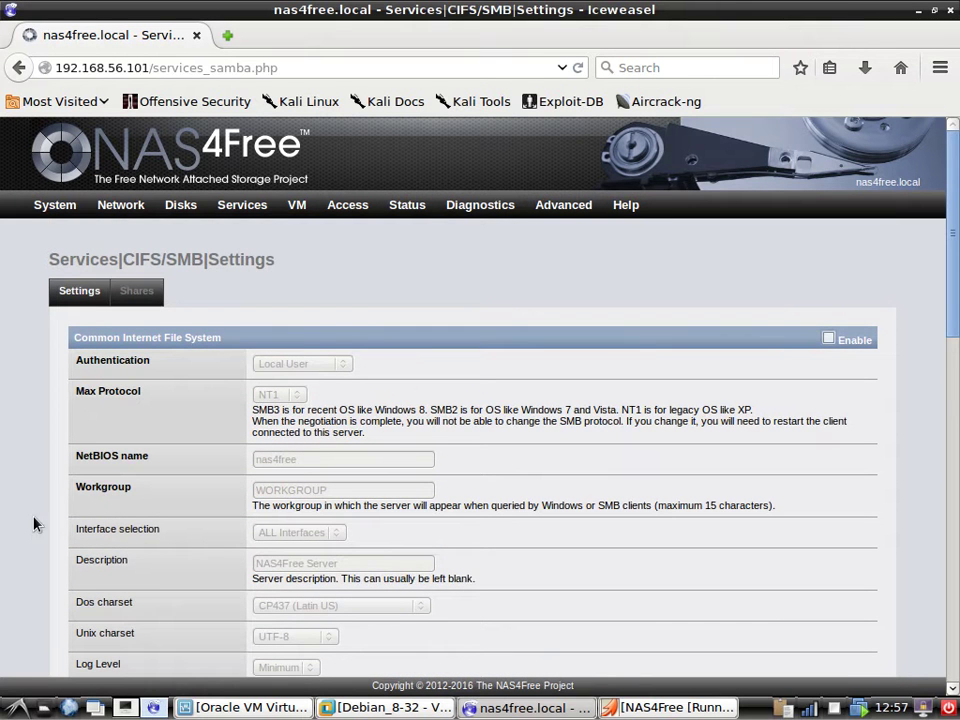
scroll(33, 524, "down", 4)
scroll(240, 428, "up", 4)
scroll(184, 485, "down", 11)
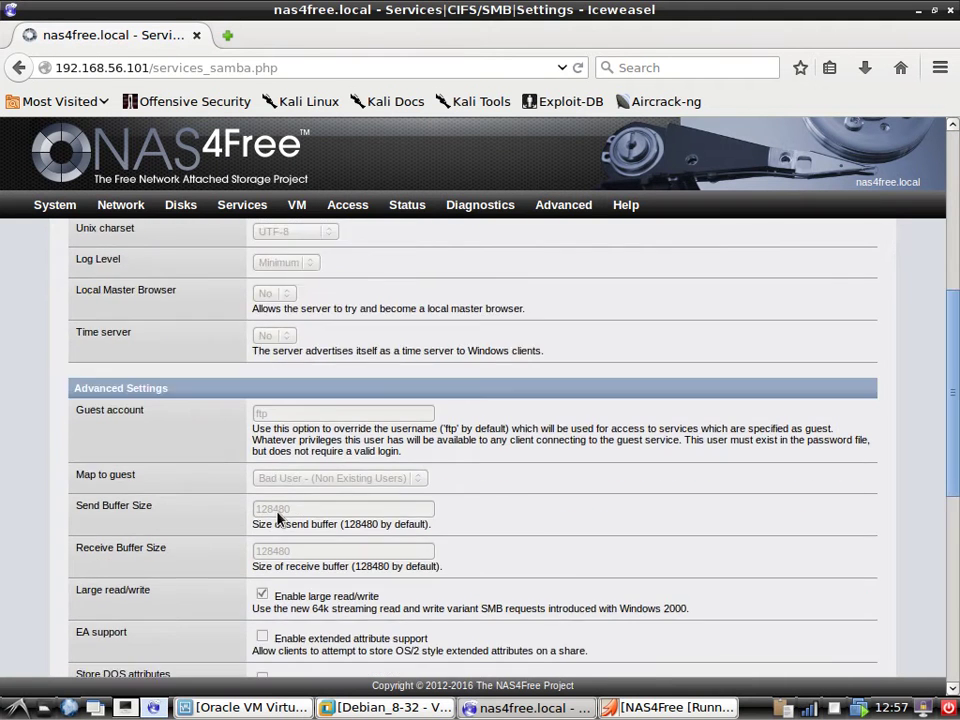
scroll(118, 574, "down", 5)
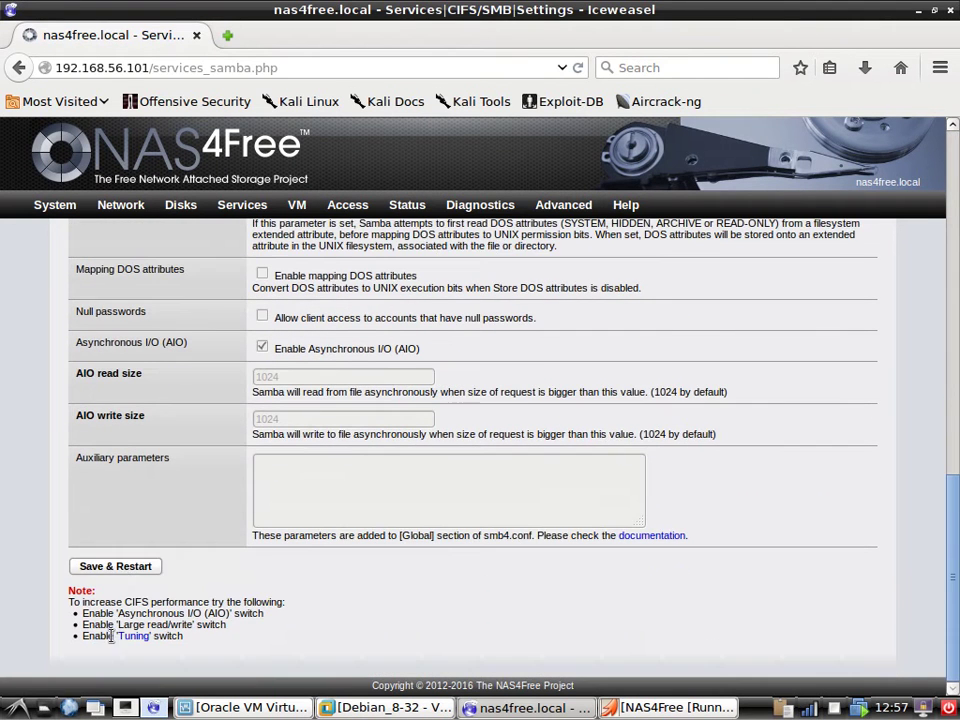
left_click(128, 567)
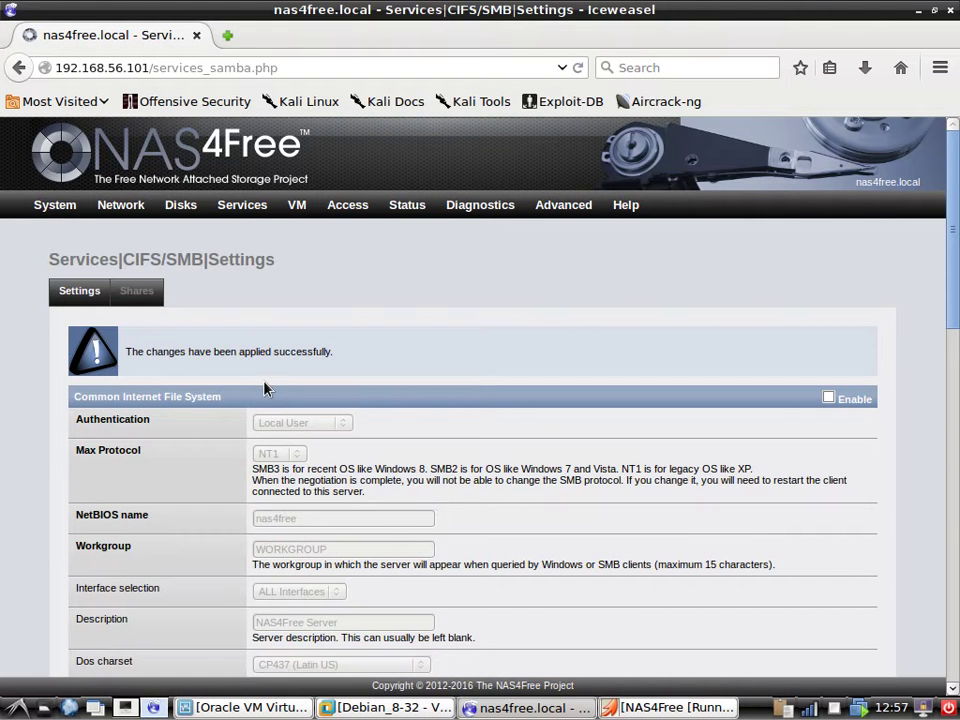
Delete the www and data shares on the Shares tab and apply the changes.
left_click(137, 290)
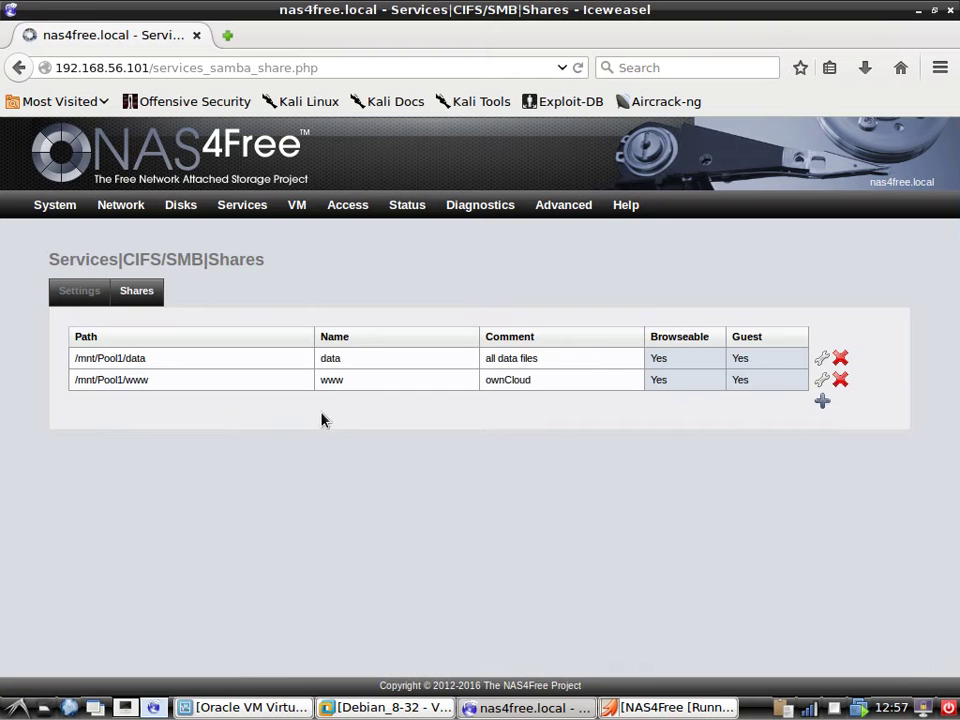
left_click(840, 380)
left_click(522, 382)
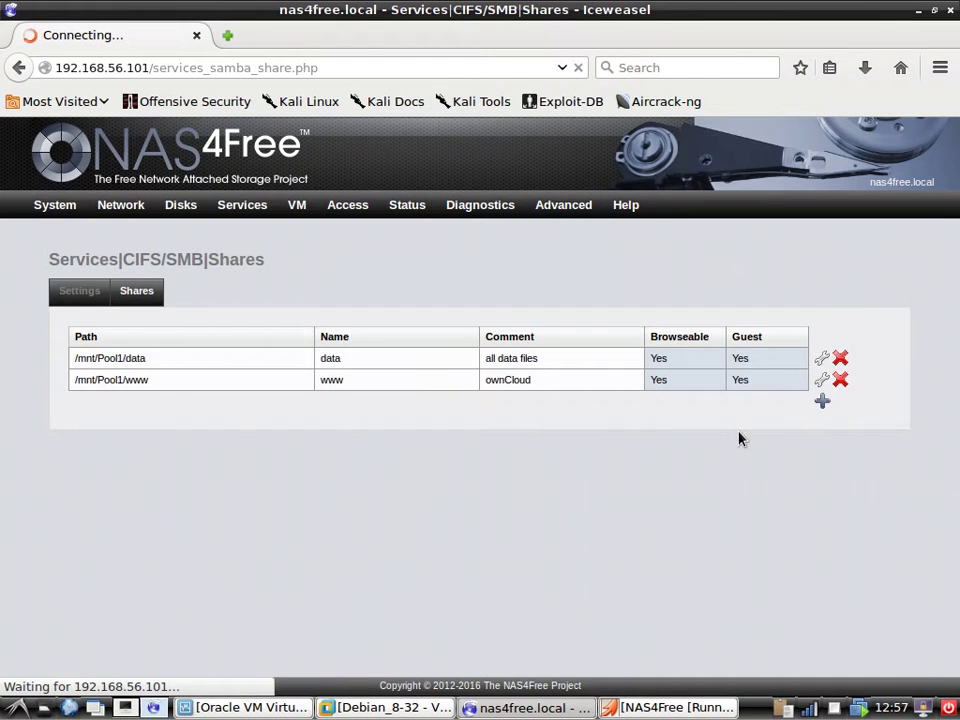
left_click(840, 445)
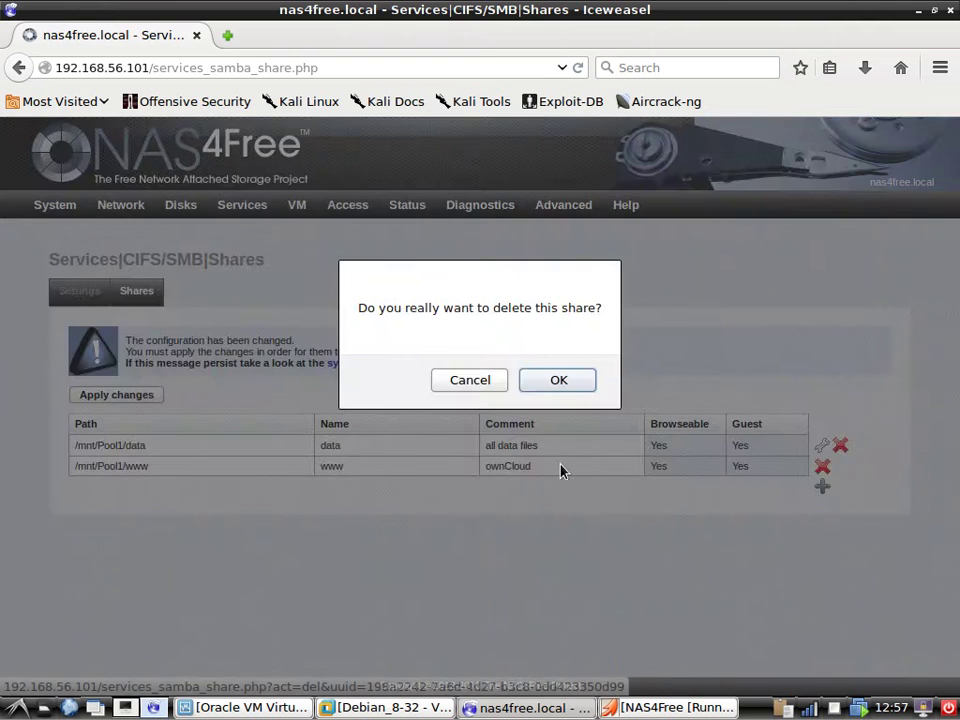
left_click(578, 388)
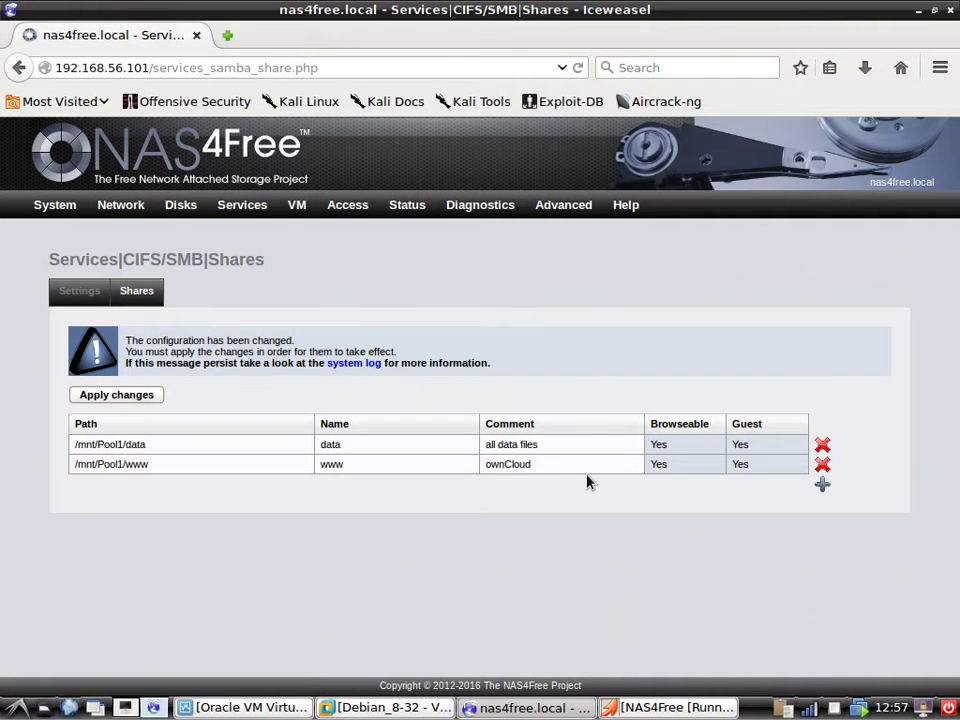
left_click(124, 397)
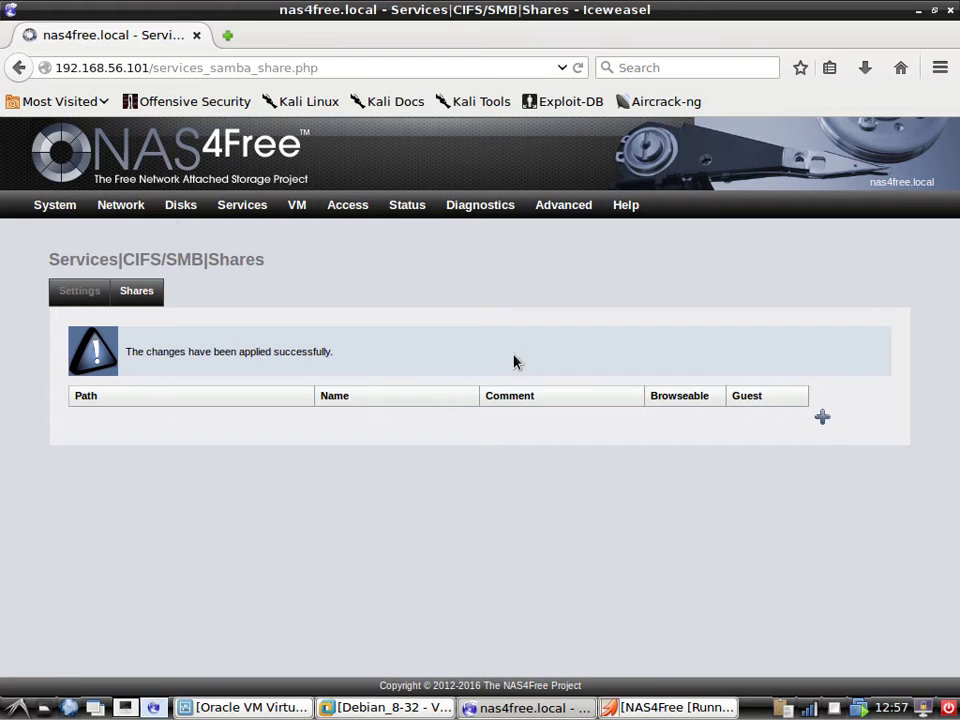
Go to the Disks > Management page.
mouse_move(240, 208)
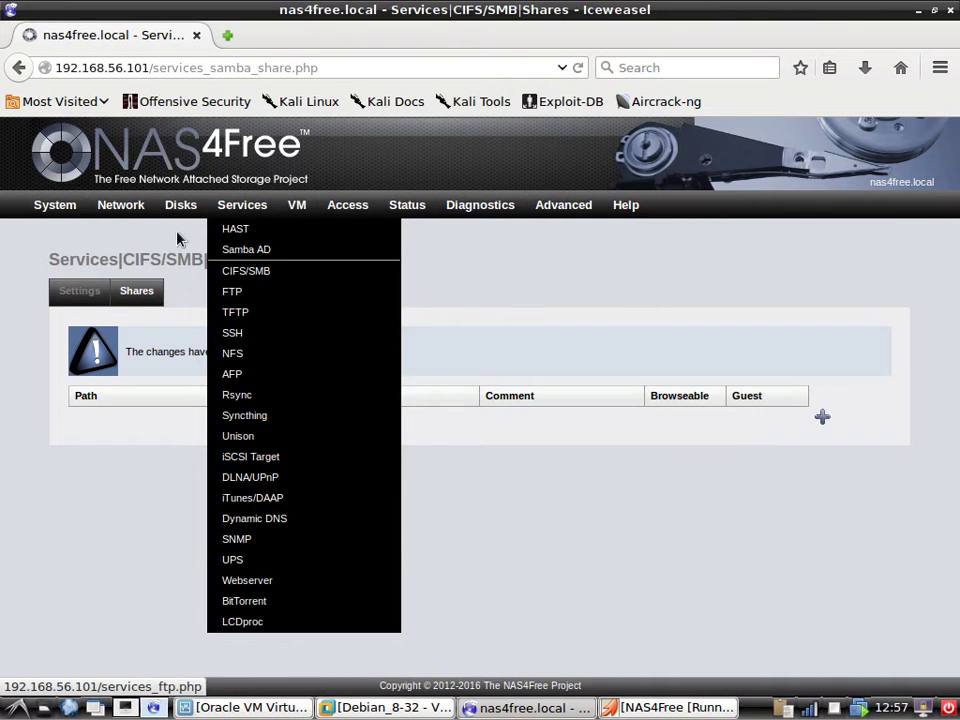
mouse_move(178, 212)
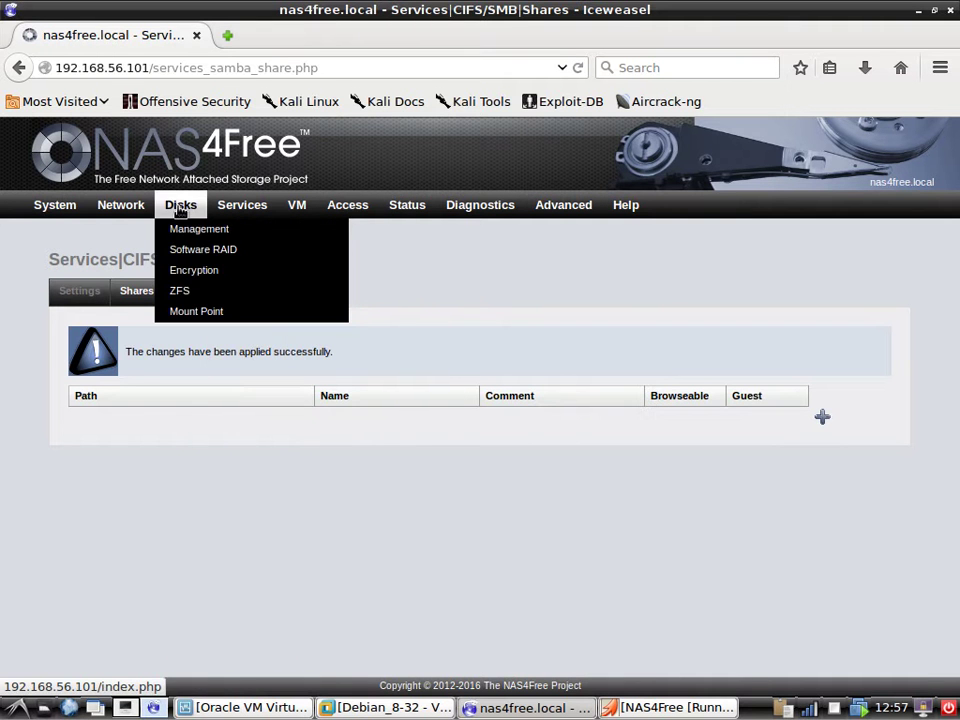
left_click(250, 232)
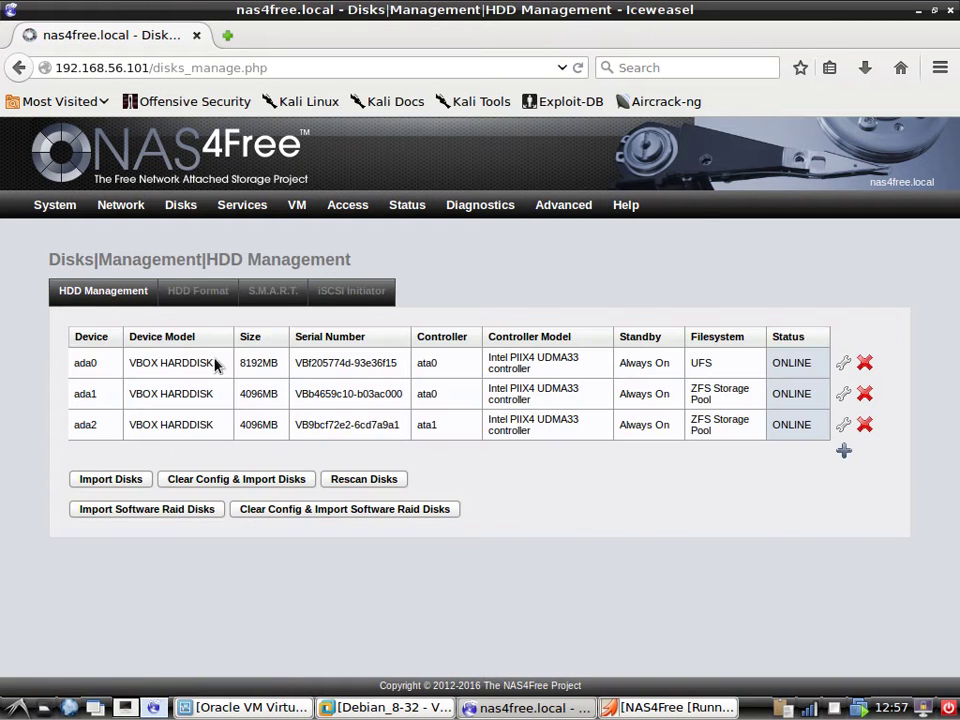
Delete the ZFS pool Pool1 and apply the change.
left_click(180, 290)
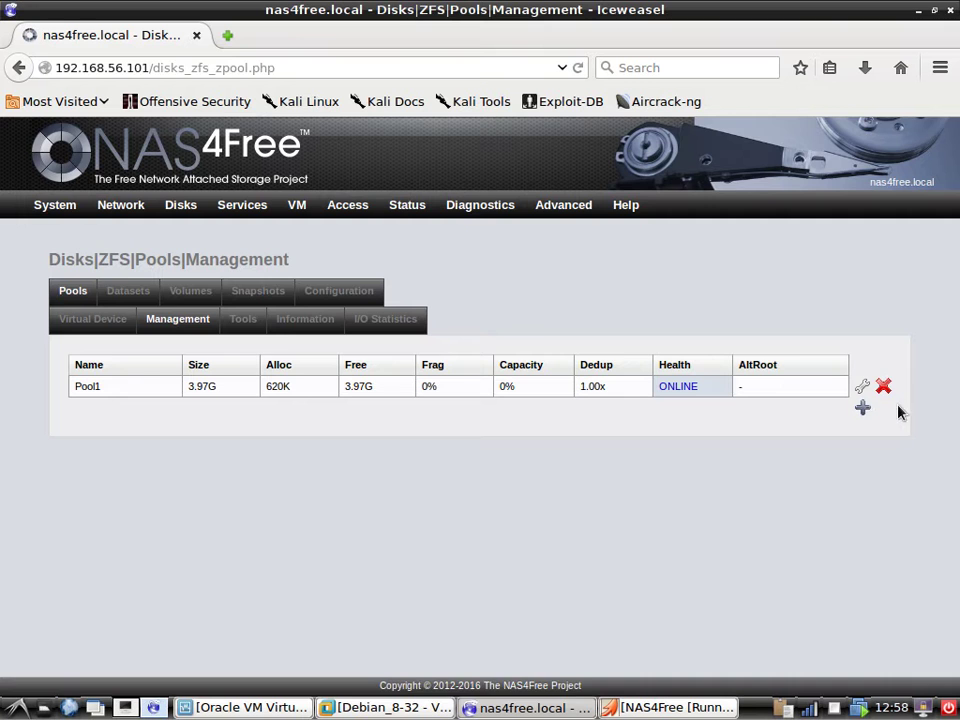
left_click(883, 386)
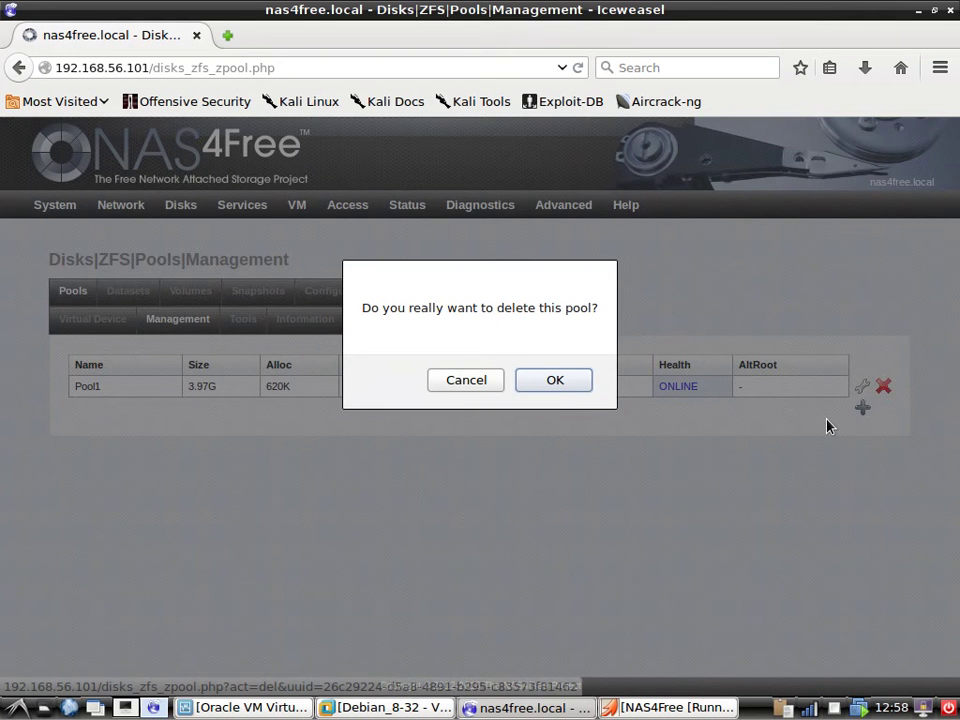
left_click(554, 381)
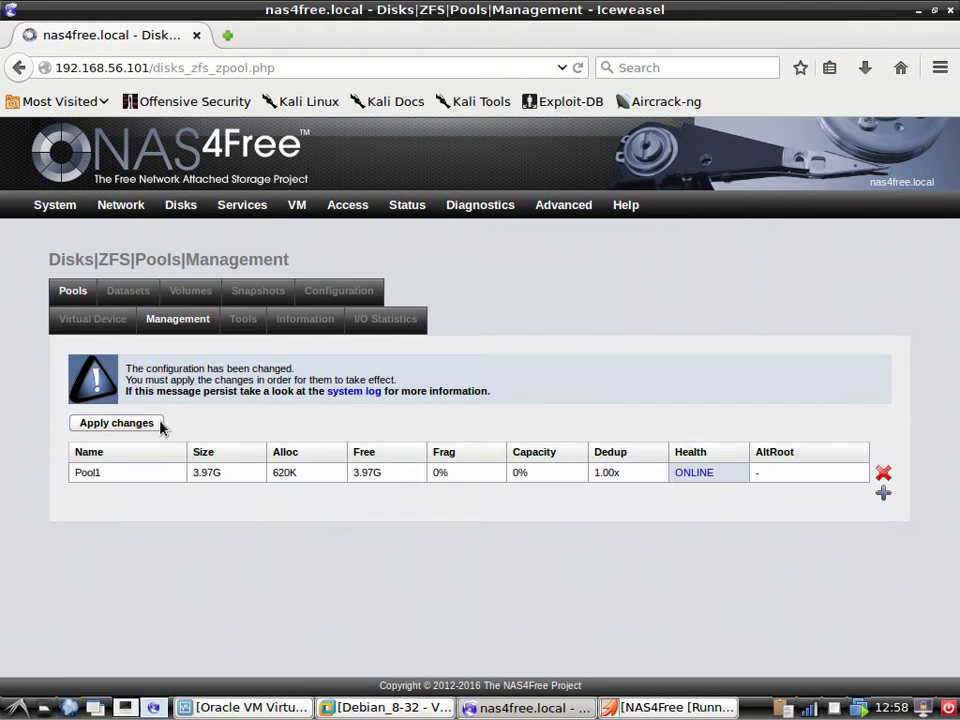
left_click(116, 423)
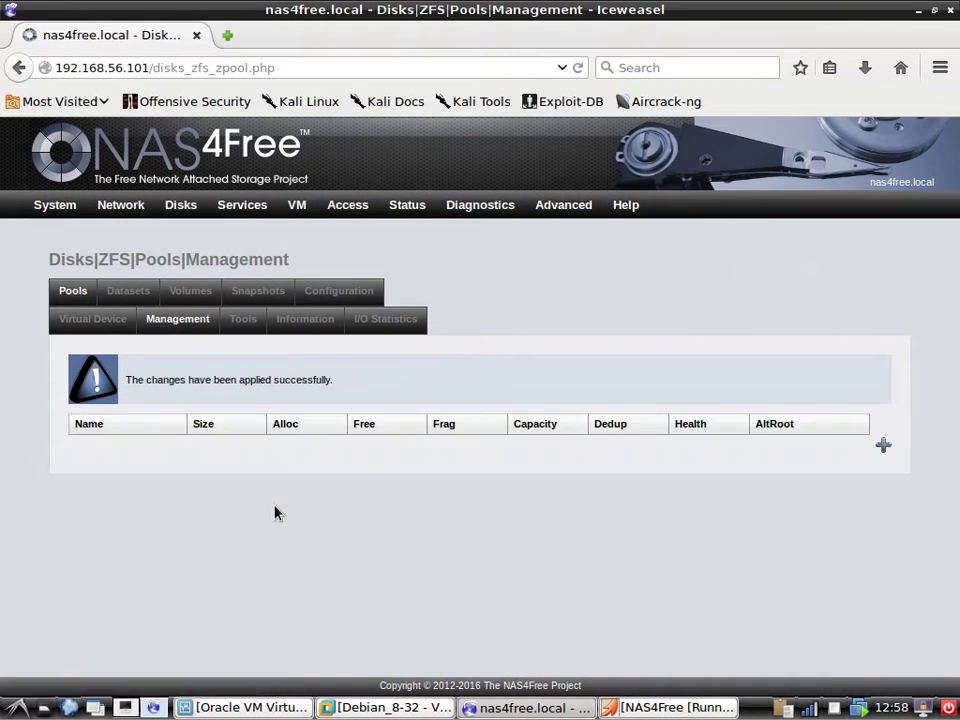
Delete both the data and www datasets and apply the change.
left_click(123, 293)
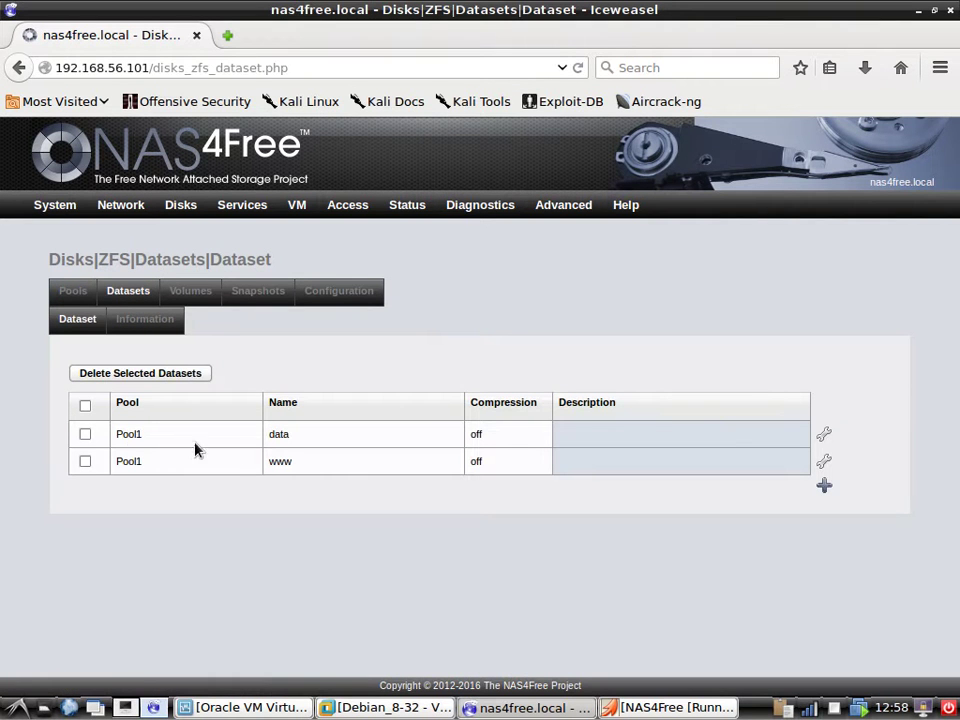
left_click(85, 434)
left_click(85, 461)
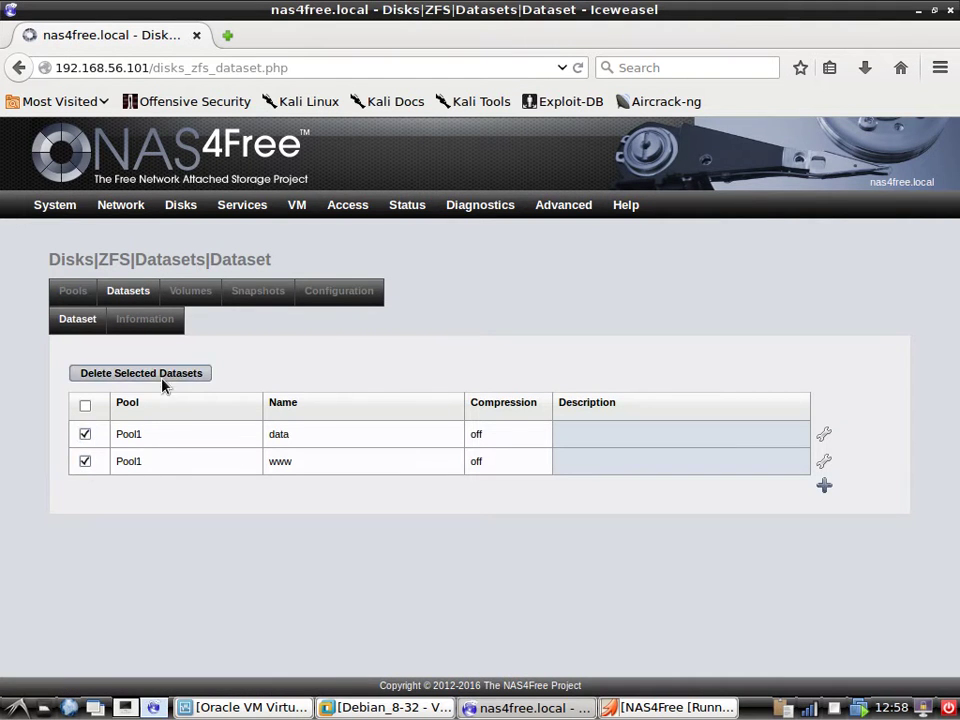
left_click(160, 376)
left_click(561, 380)
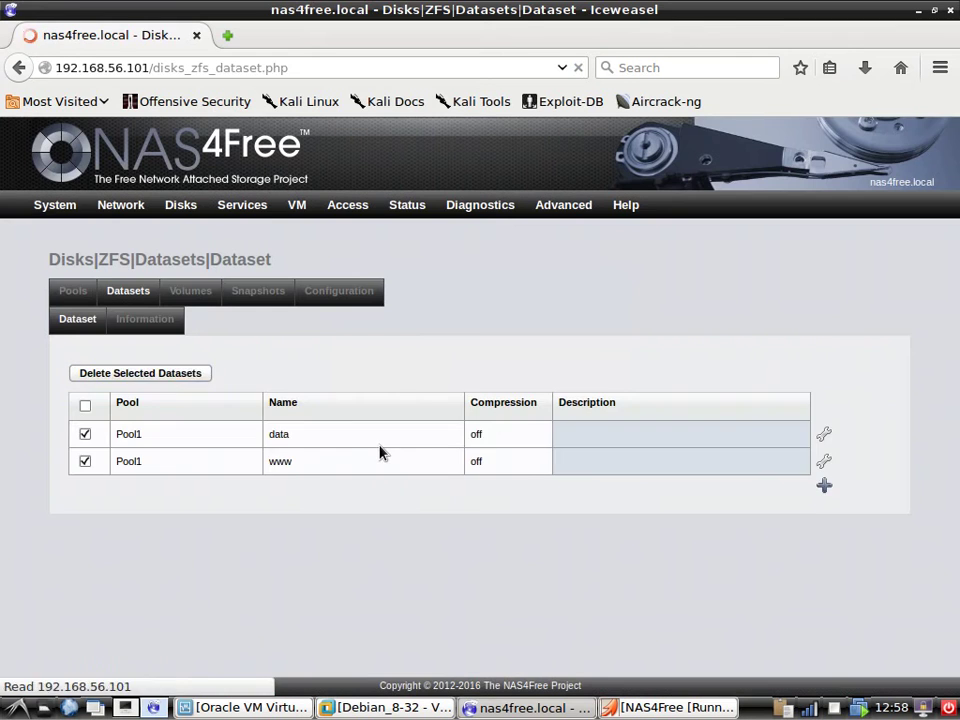
left_click(122, 428)
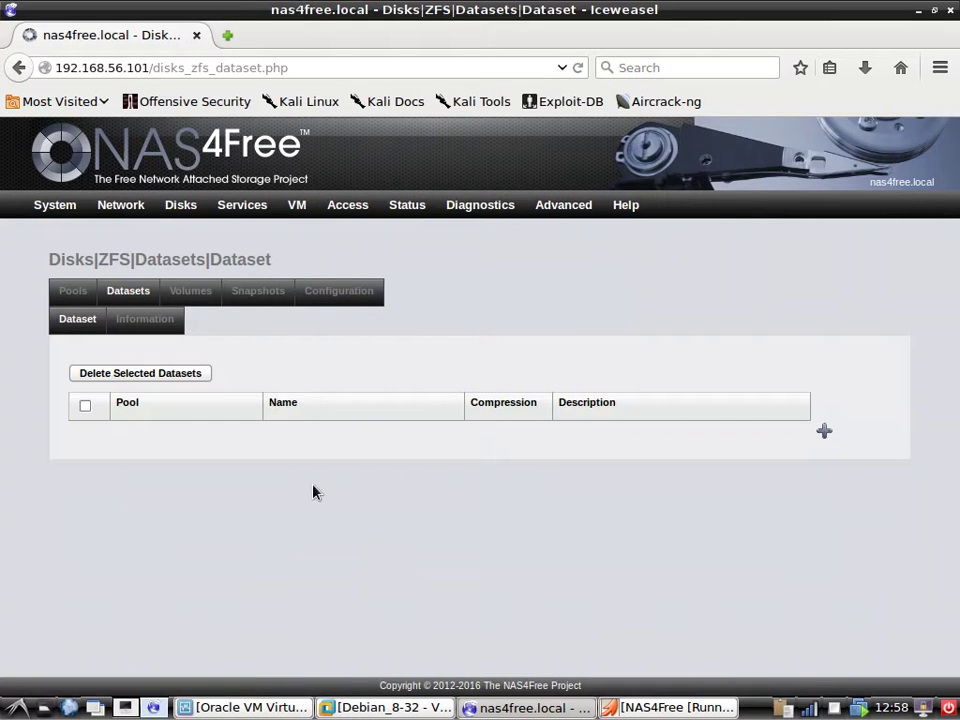
Delete the myVdev virtual device and apply the change.
left_click(77, 300)
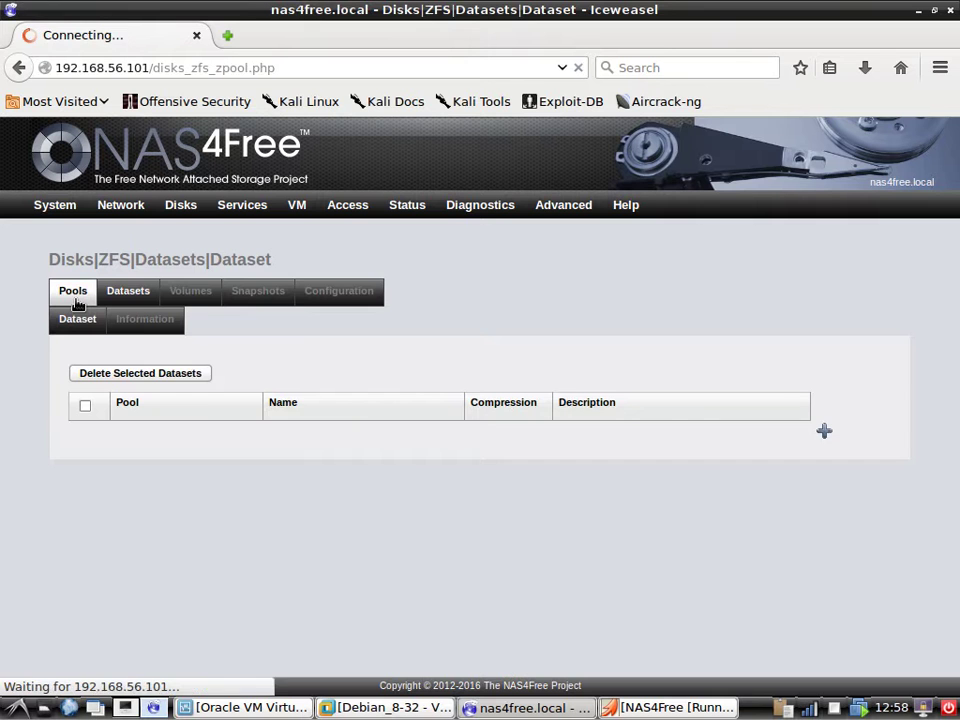
left_click(98, 330)
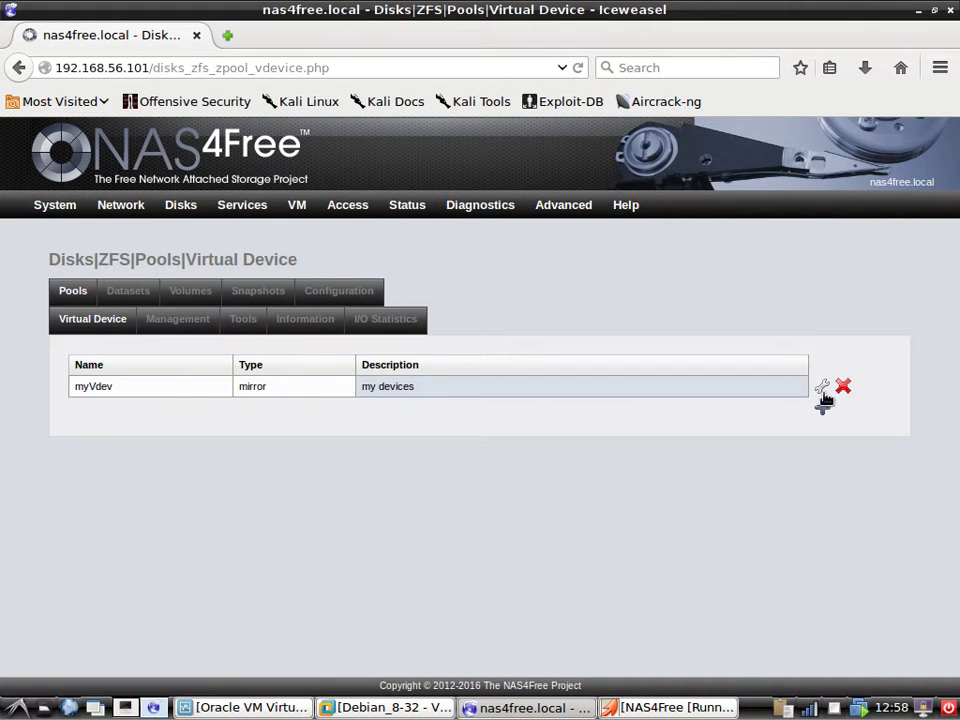
left_click(843, 386)
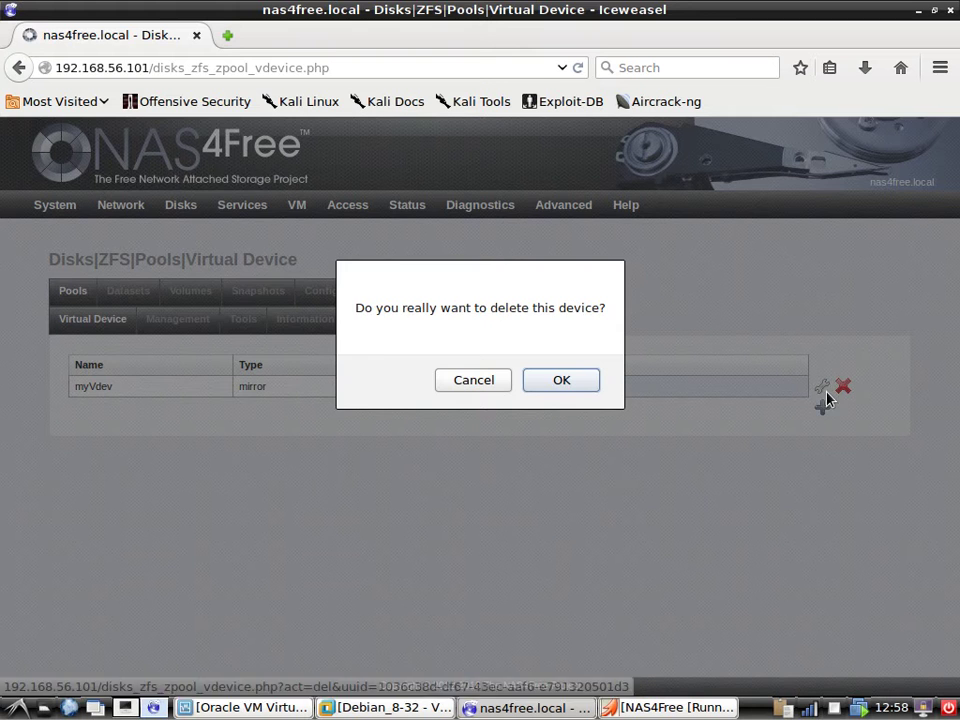
left_click(585, 384)
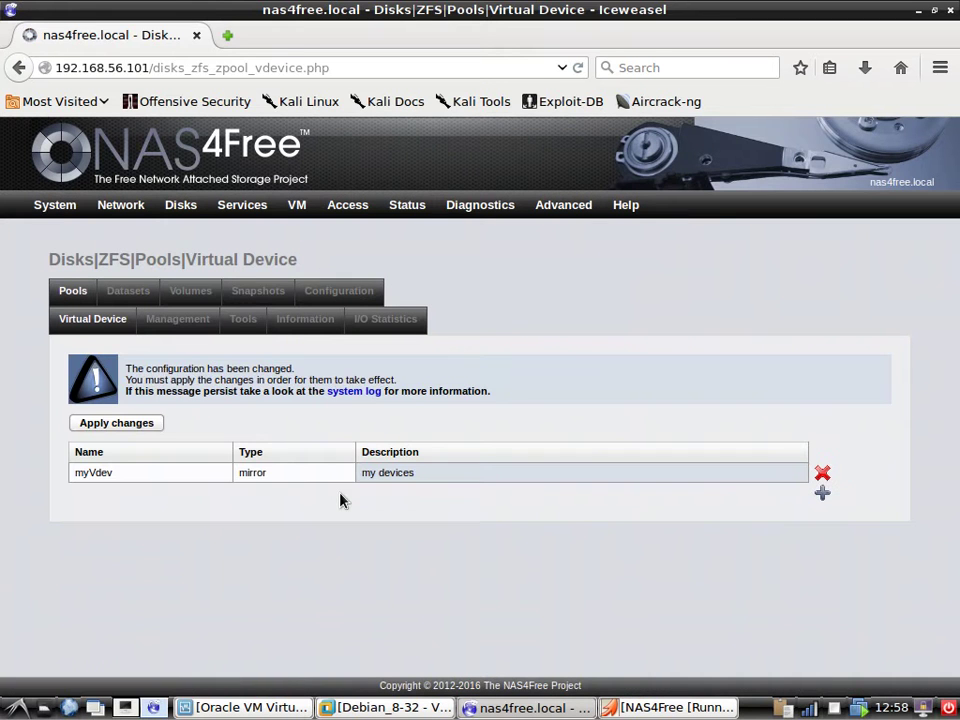
left_click(106, 425)
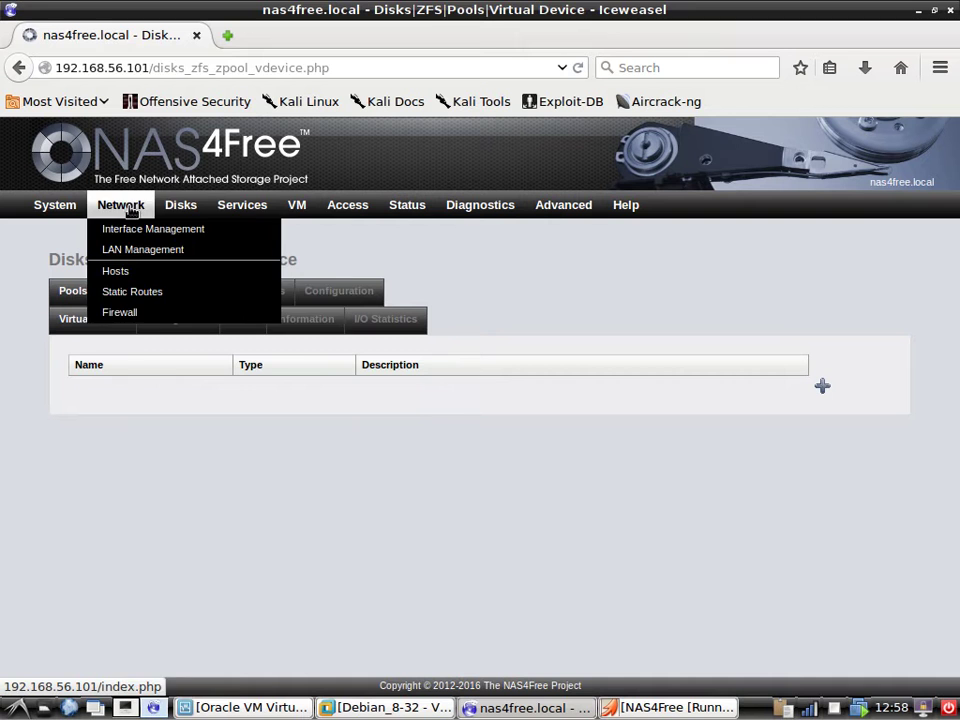
Open disk ada1's edit form under Disks > Management, then cancel without saving.
left_click(175, 290)
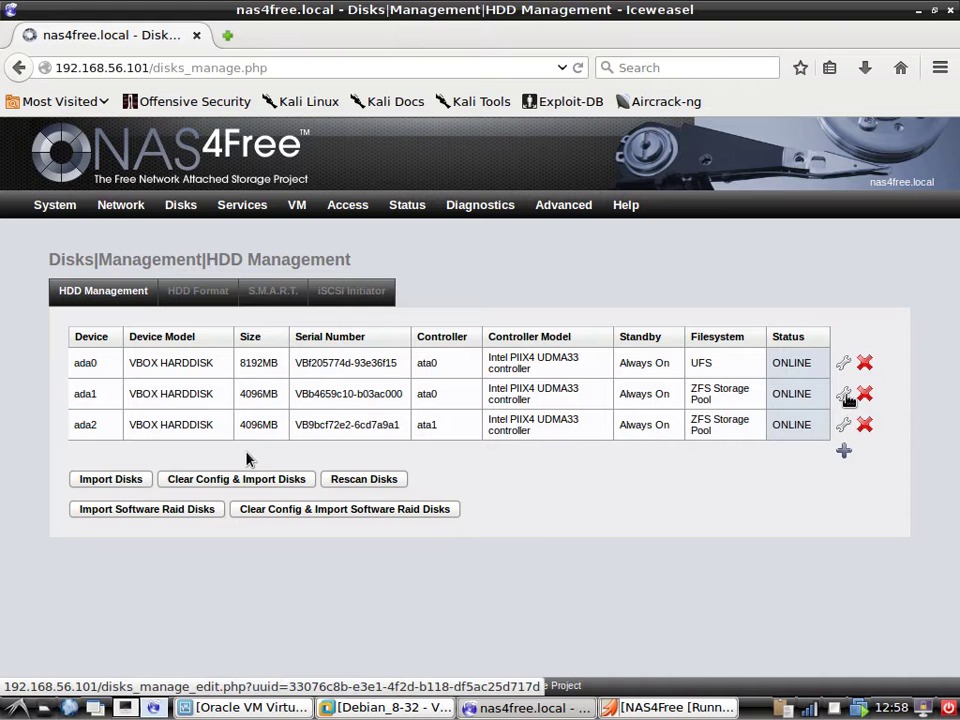
left_click(844, 394)
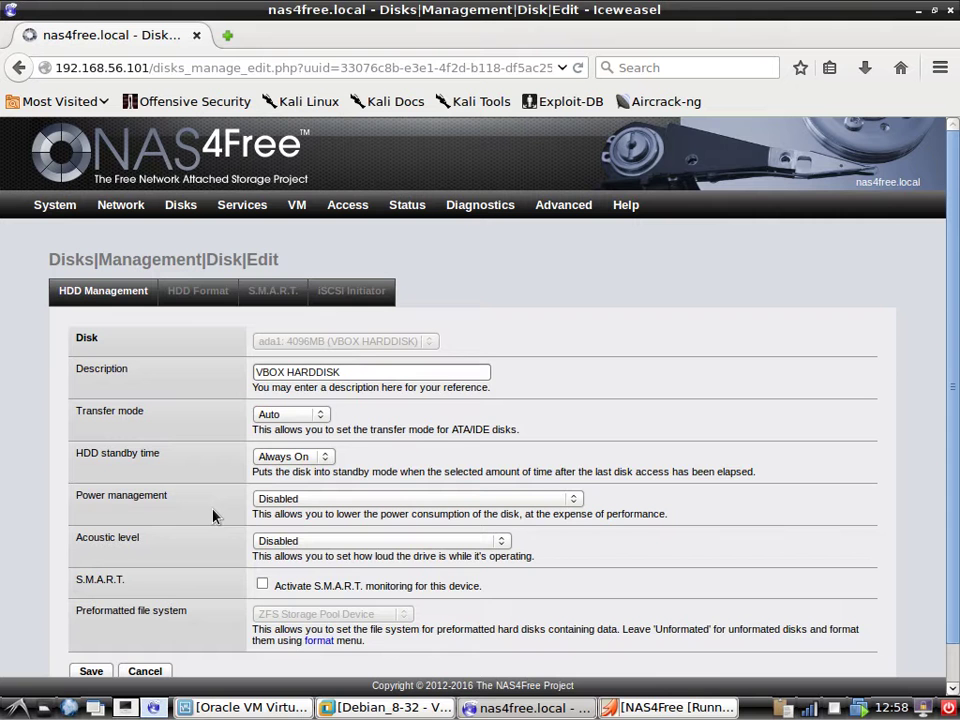
scroll(185, 475, "down", 1)
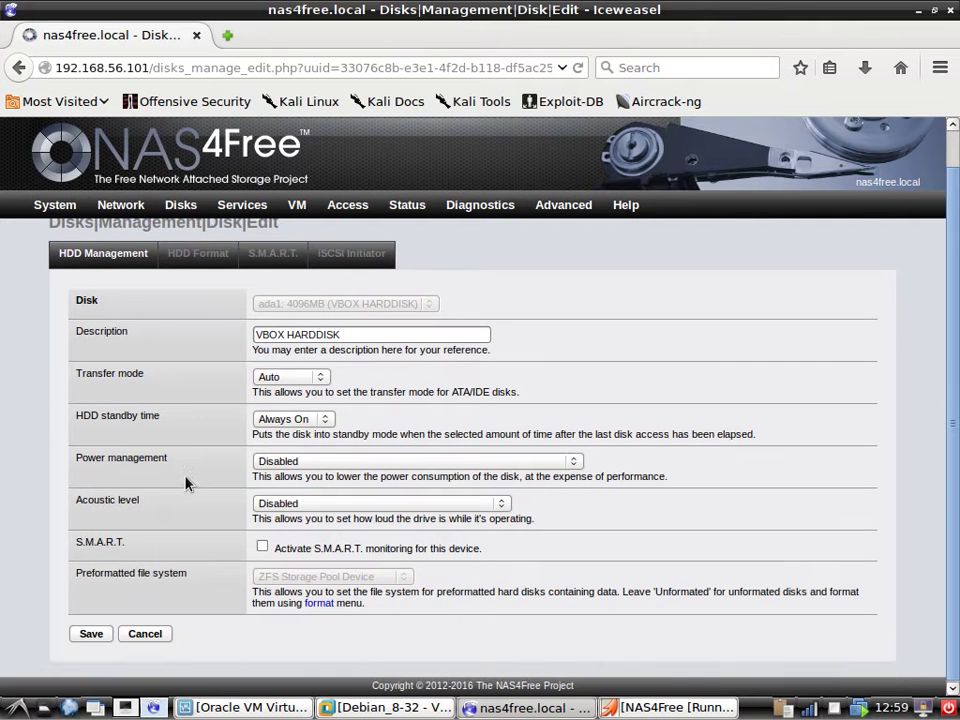
left_click(146, 634)
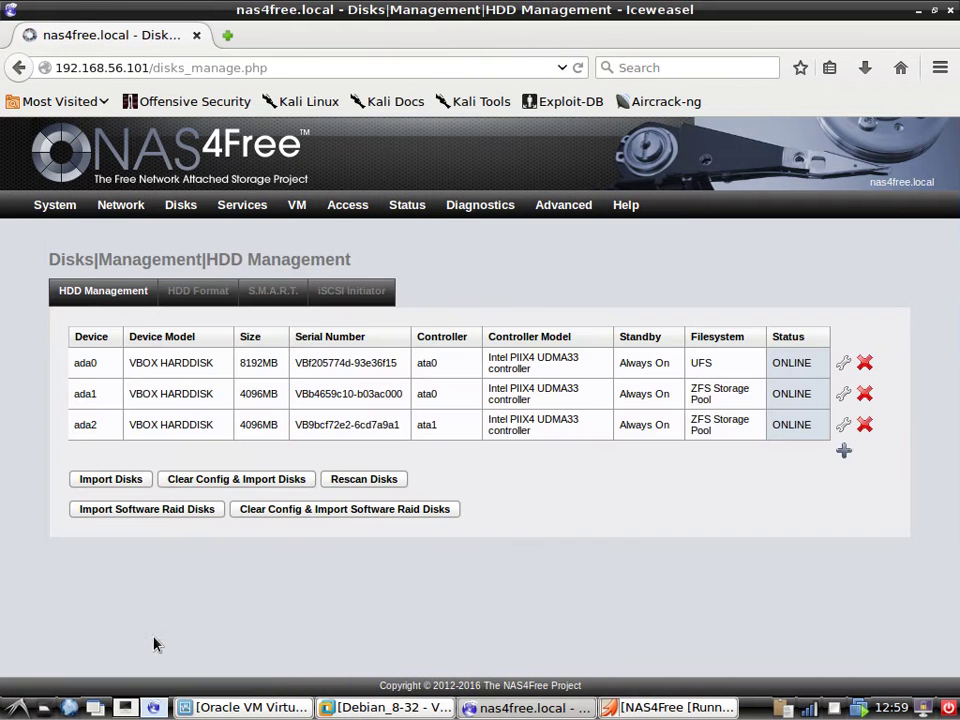
Delete disks ada1 and ada2 and apply the changes.
left_click(864, 393)
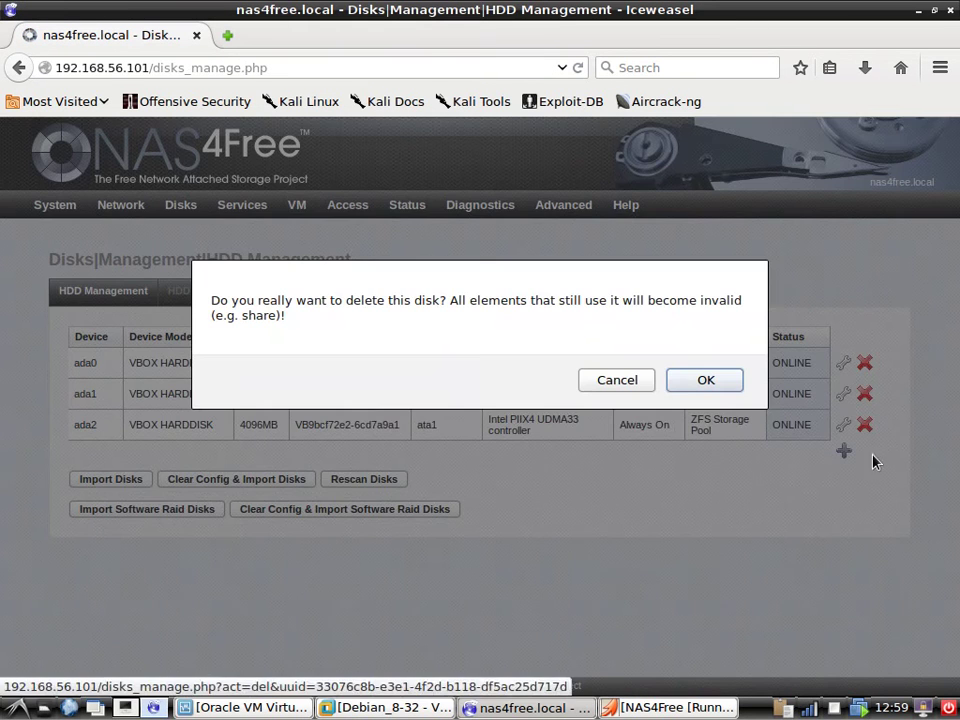
left_click(705, 378)
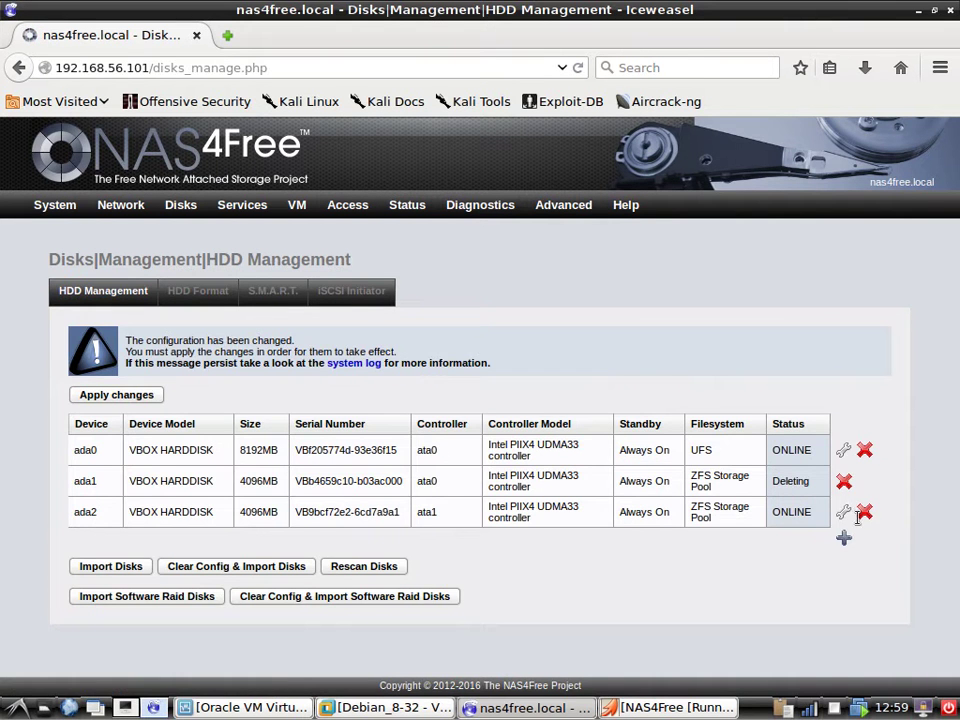
left_click(862, 513)
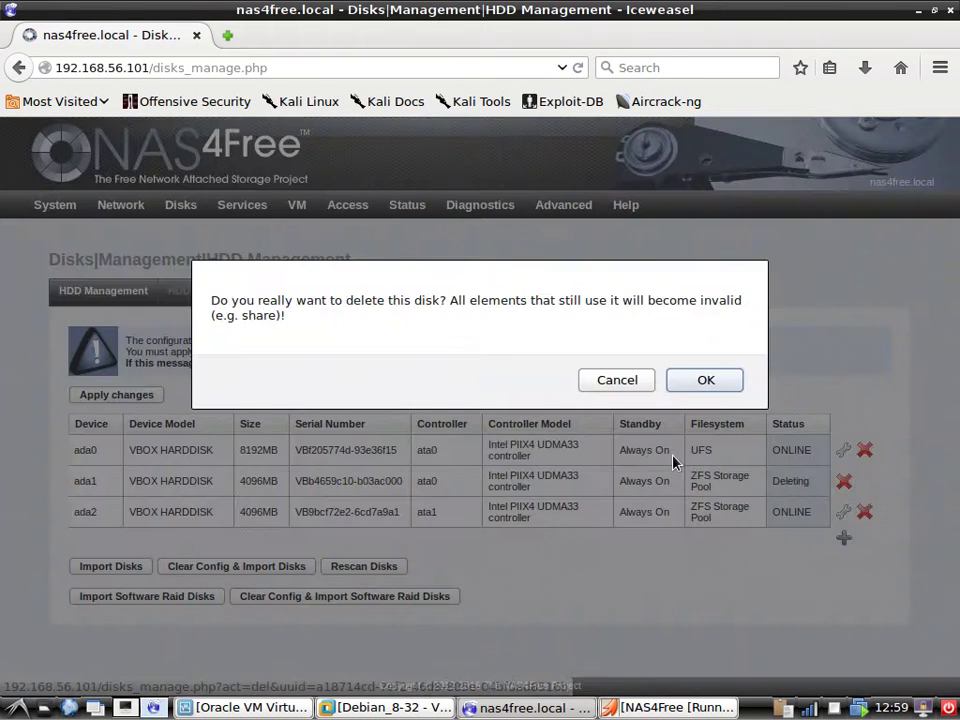
left_click(706, 381)
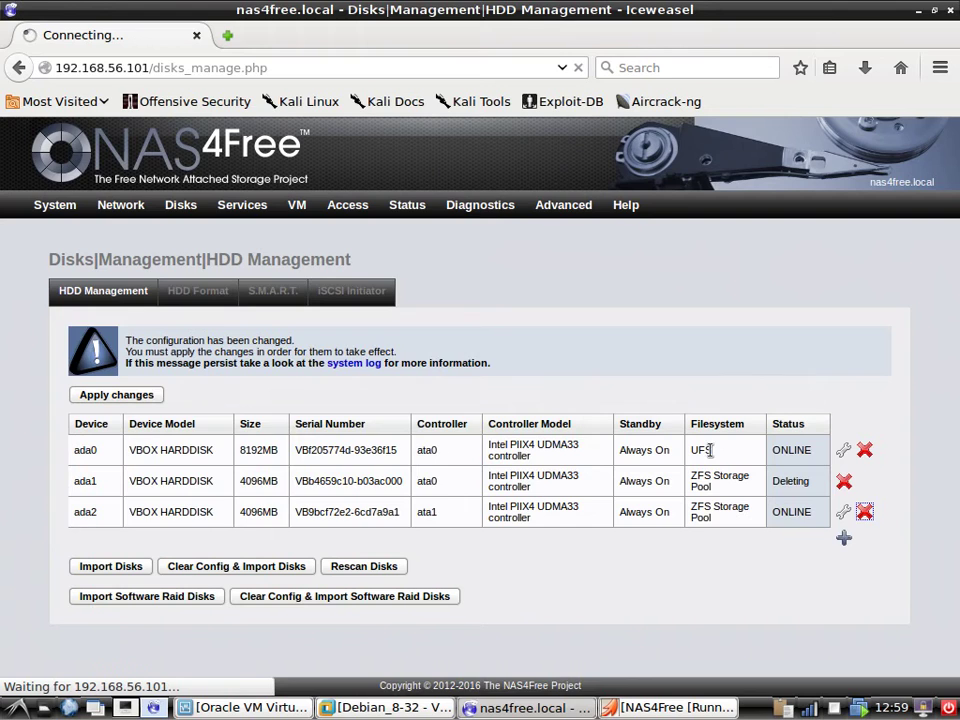
left_click(131, 398)
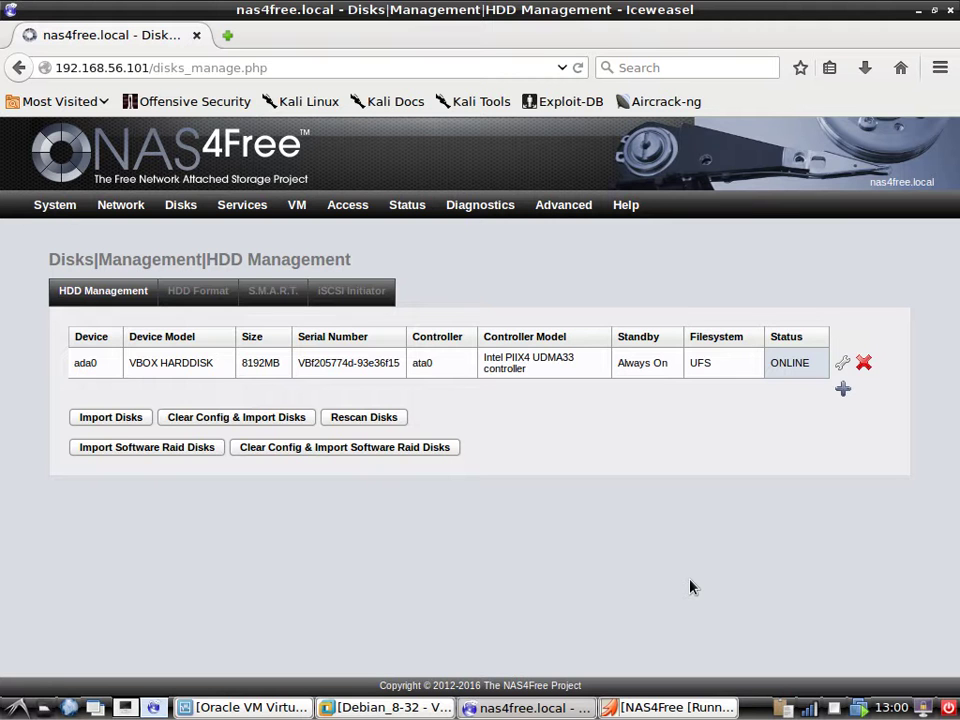
Check the HDD Format disk list, then start adding a disk from HDD Management.
mouse_move(181, 204)
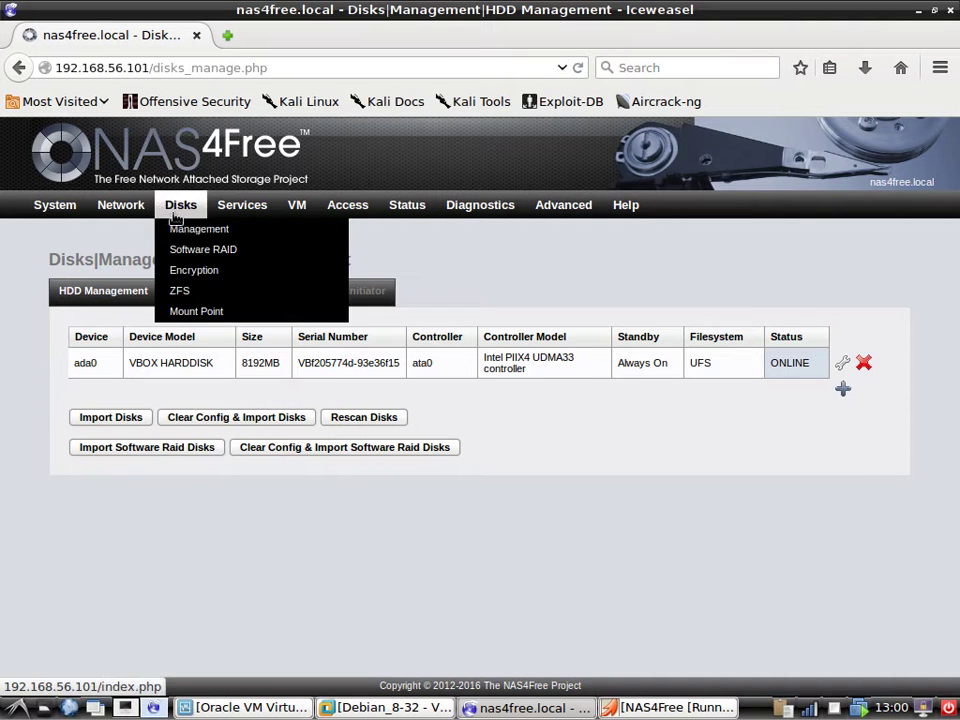
left_click(199, 229)
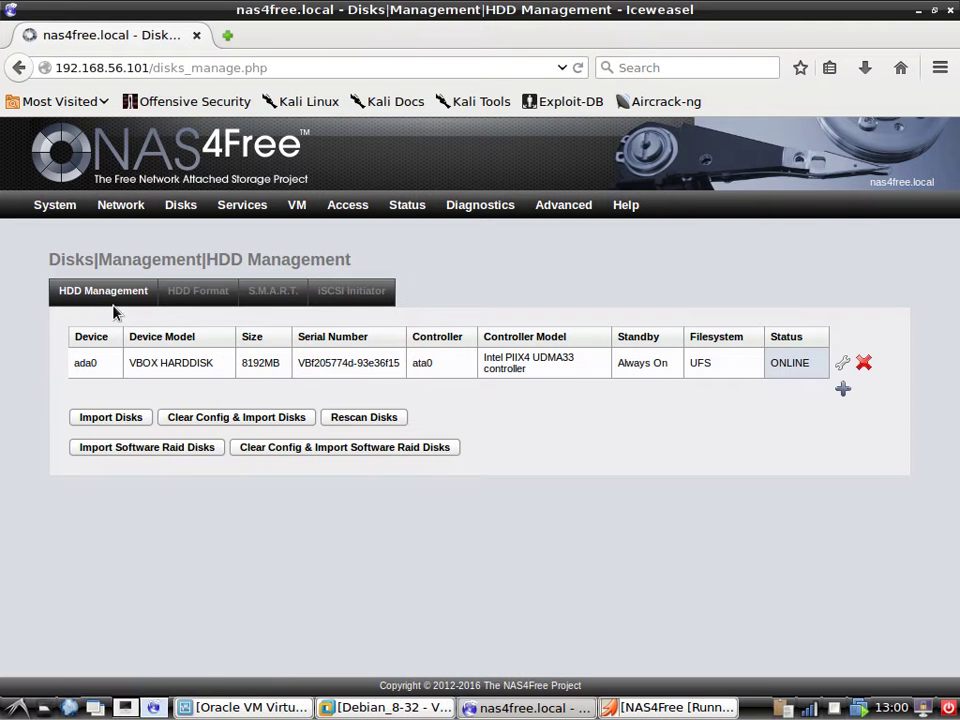
left_click(204, 303)
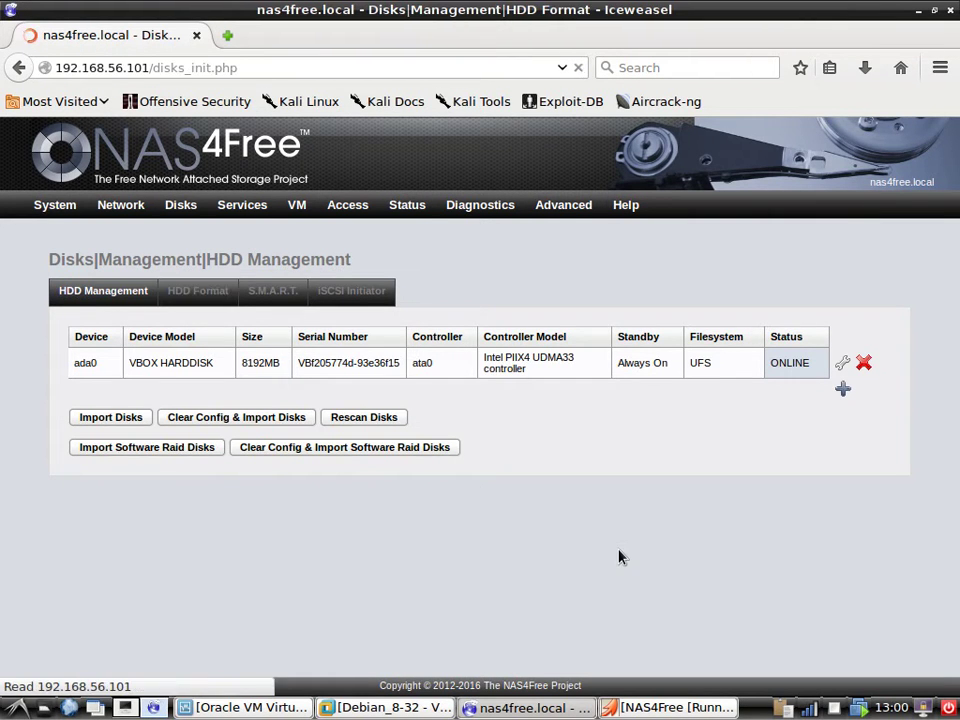
left_click(332, 342)
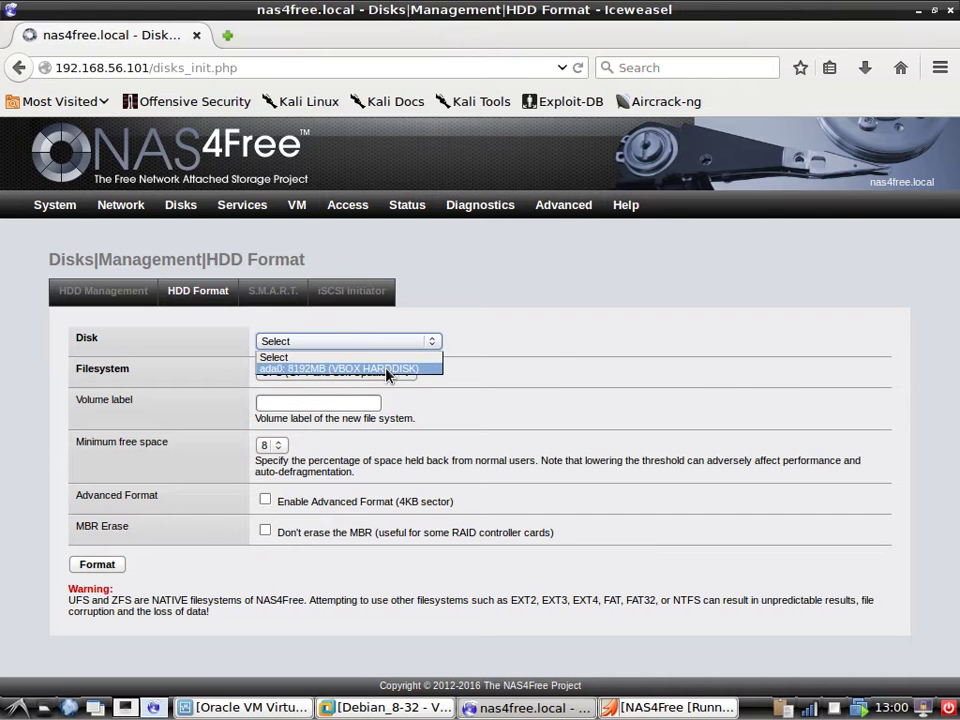
left_click(468, 422)
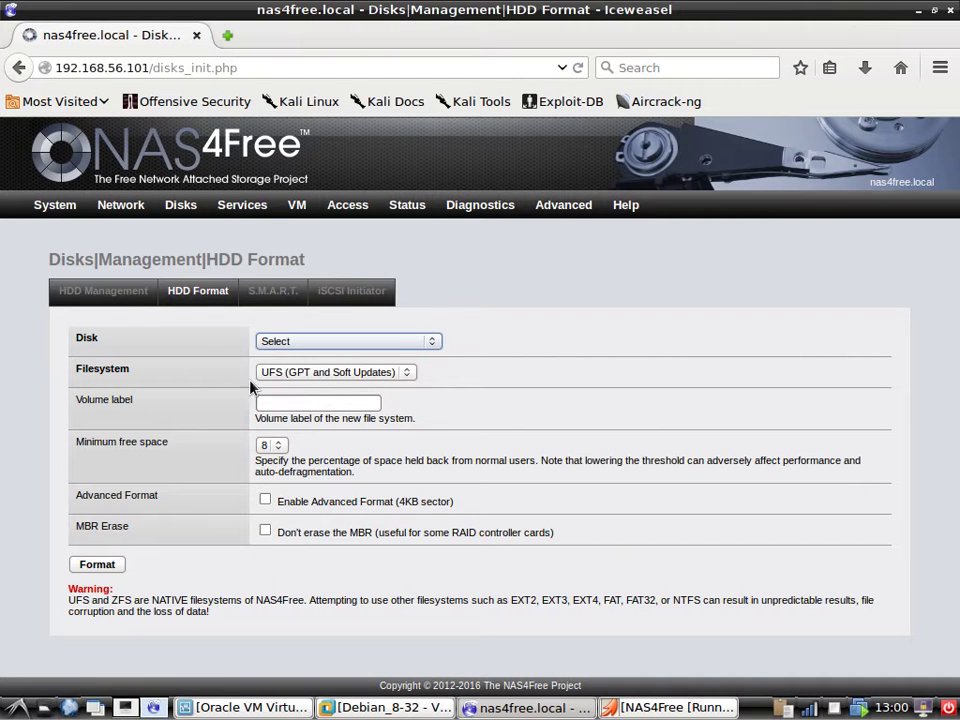
left_click(133, 299)
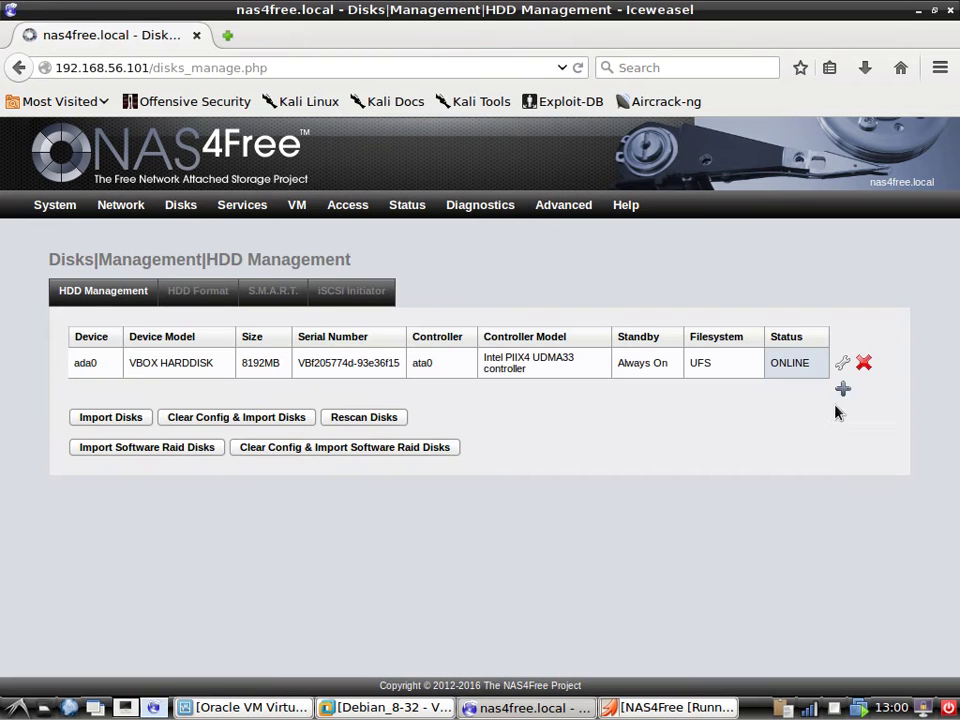
left_click(843, 389)
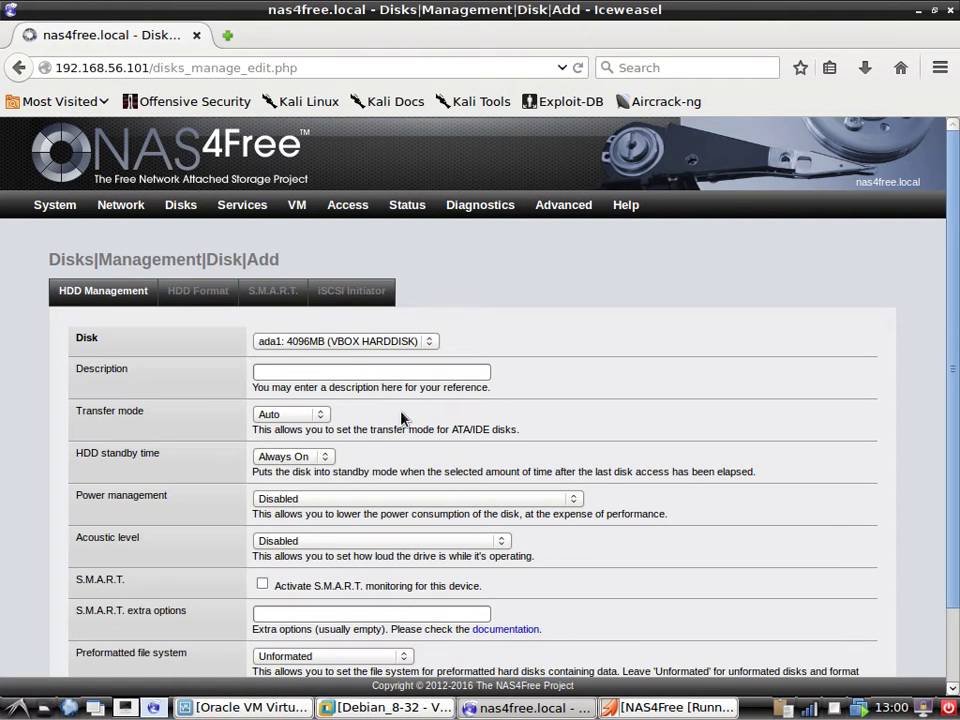
Add disk ada1 with S.M.A.R.T. monitoring on and power management disabled.
left_click(335, 341)
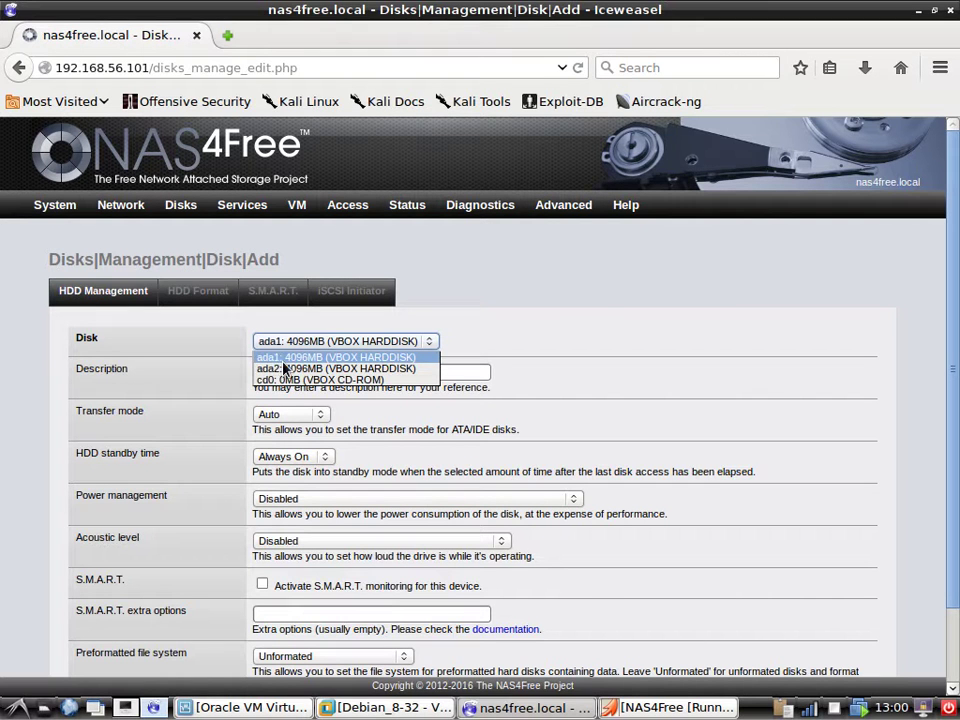
left_click(326, 358)
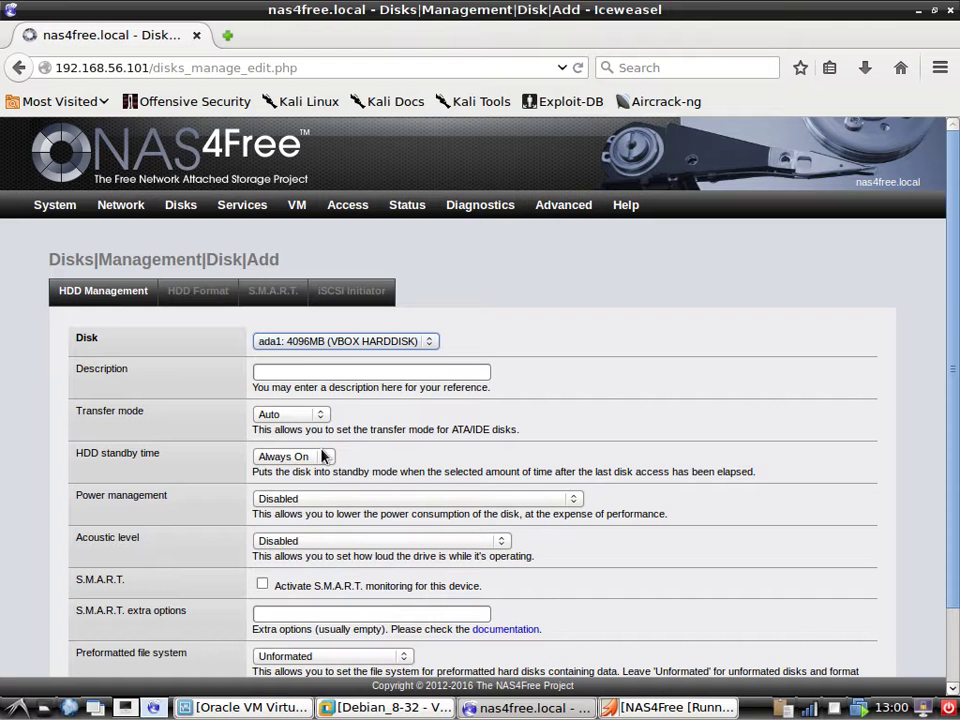
left_click(302, 369)
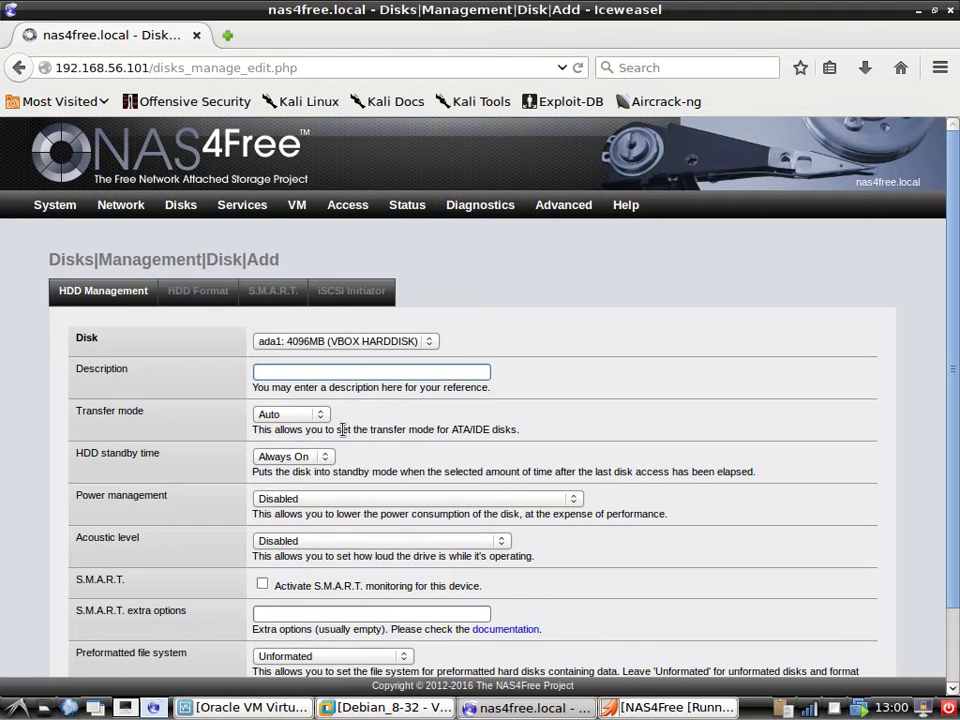
scroll(341, 429, "down", 2)
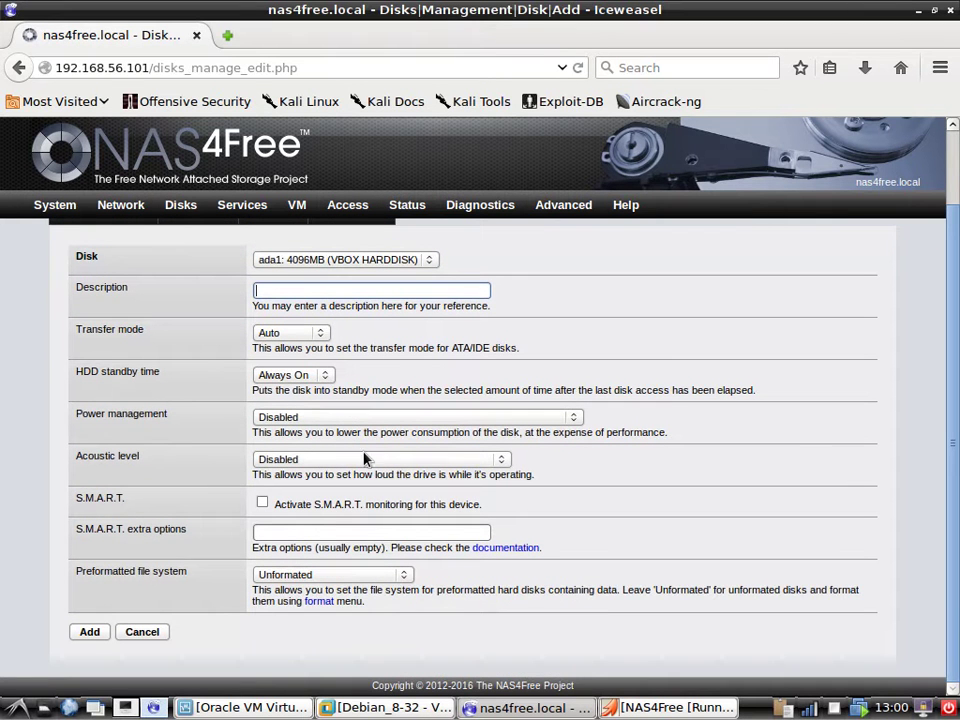
left_click(328, 422)
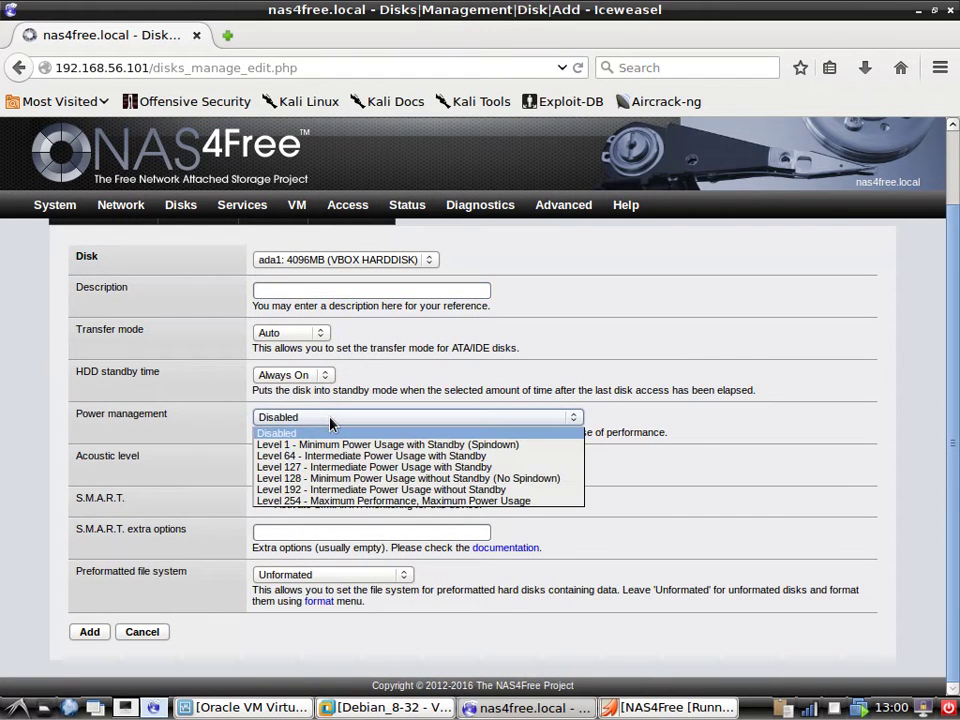
left_click(328, 422)
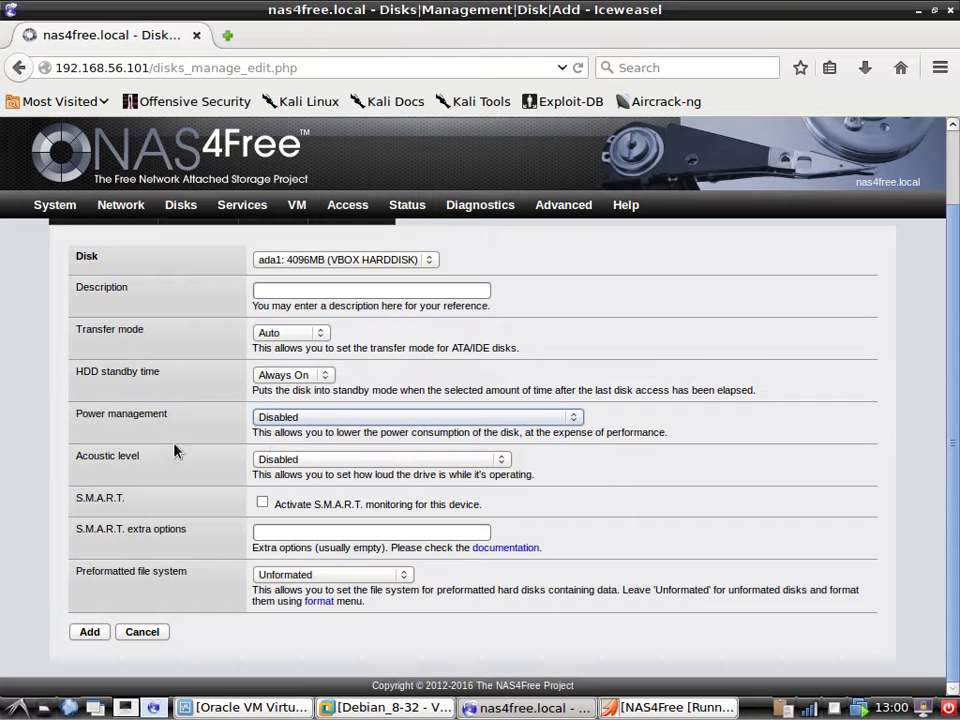
left_click(261, 502)
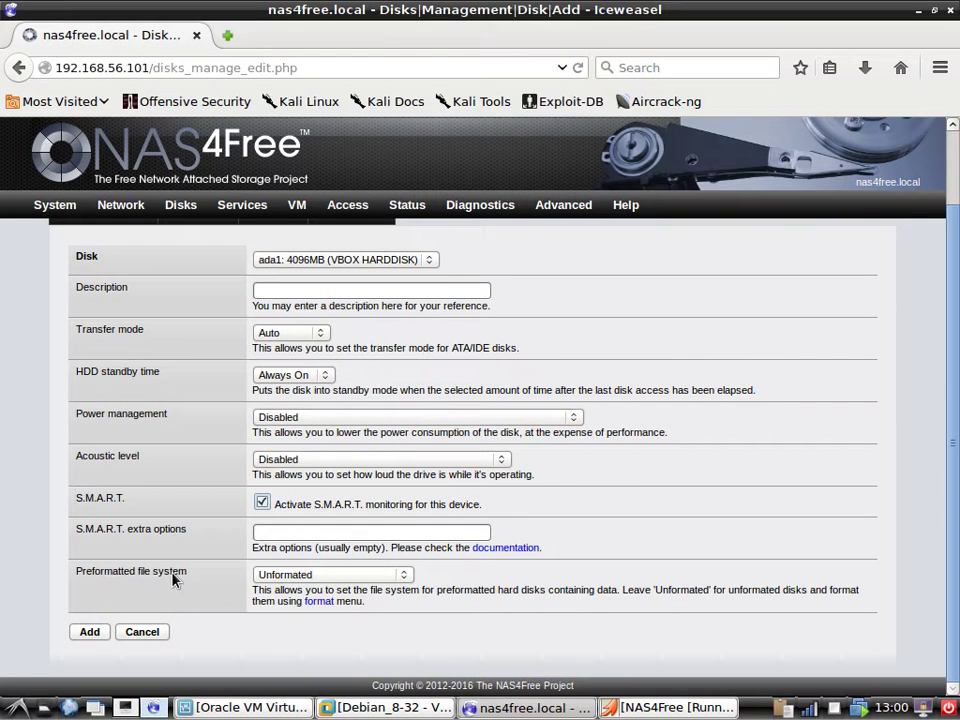
scroll(488, 496, "up", 2)
scroll(488, 496, "down", 2)
left_click(88, 633)
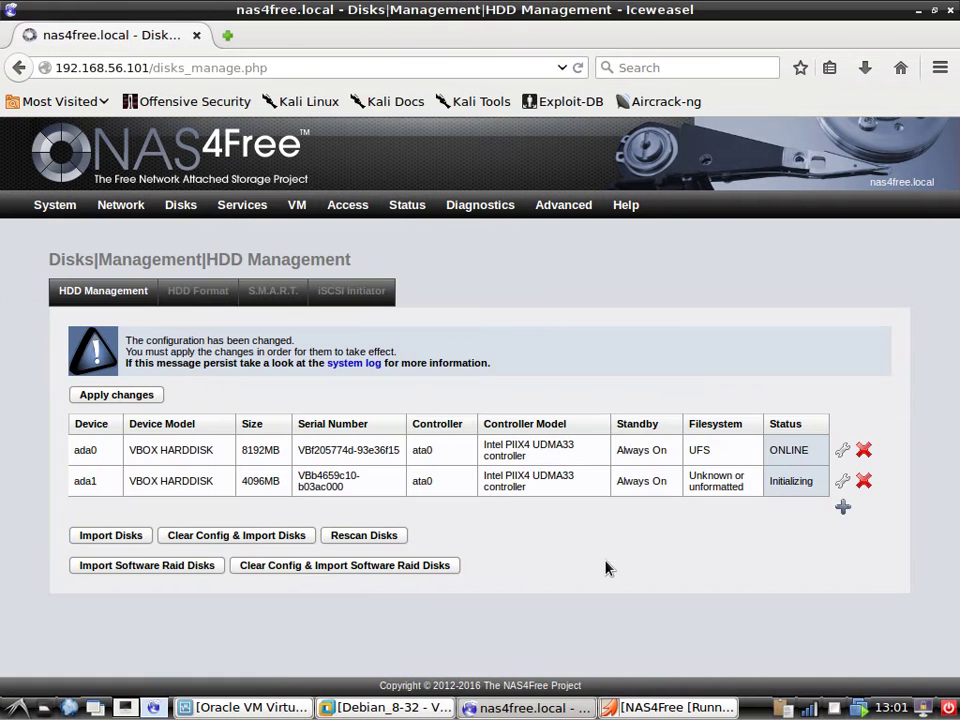
Add disk ada2 with S.M.A.R.T. monitoring on, then apply the changes.
left_click(843, 508)
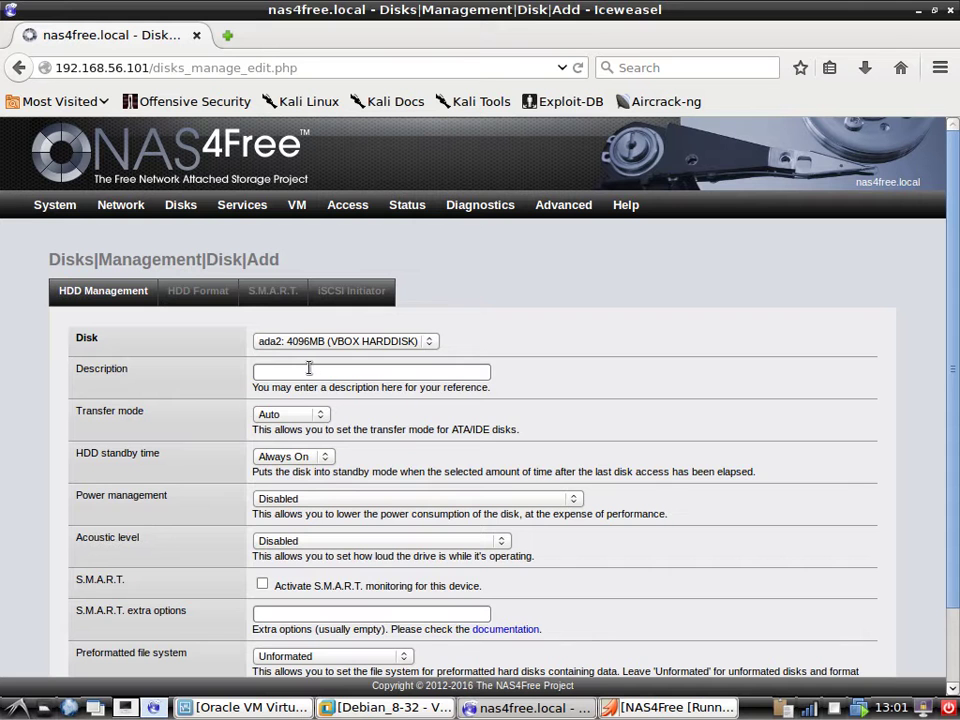
left_click(428, 342)
left_click(318, 362)
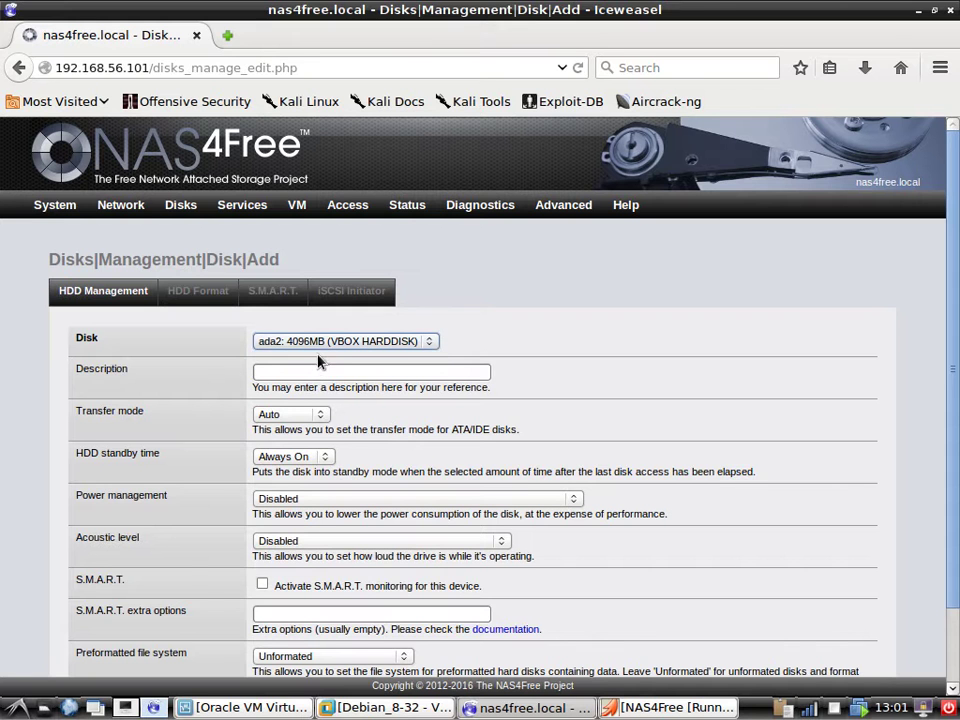
scroll(150, 446, "down", 2)
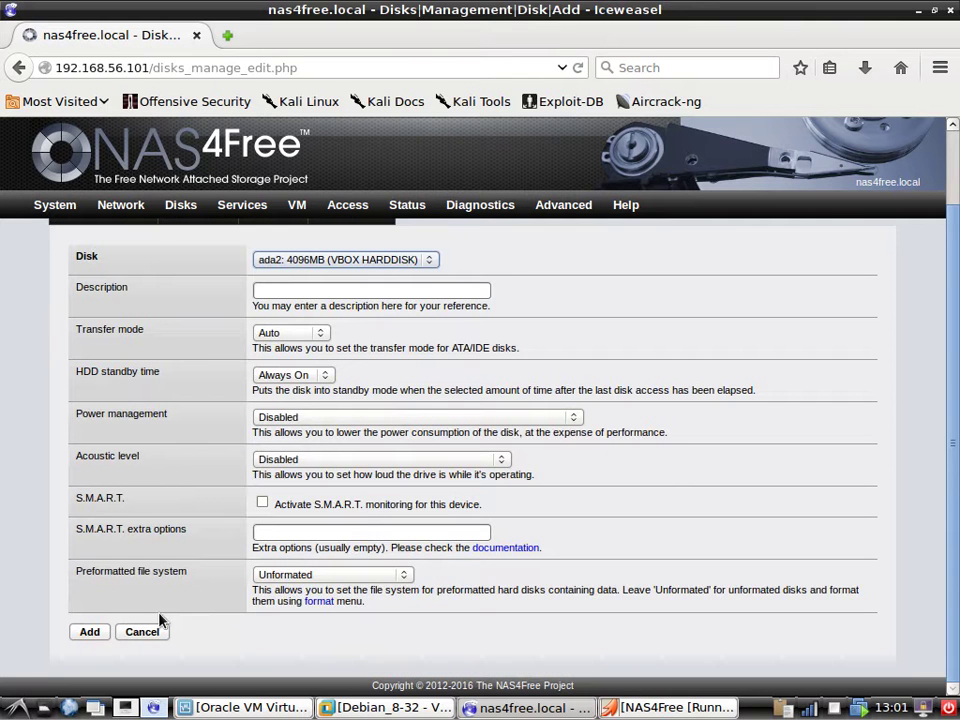
left_click(262, 502)
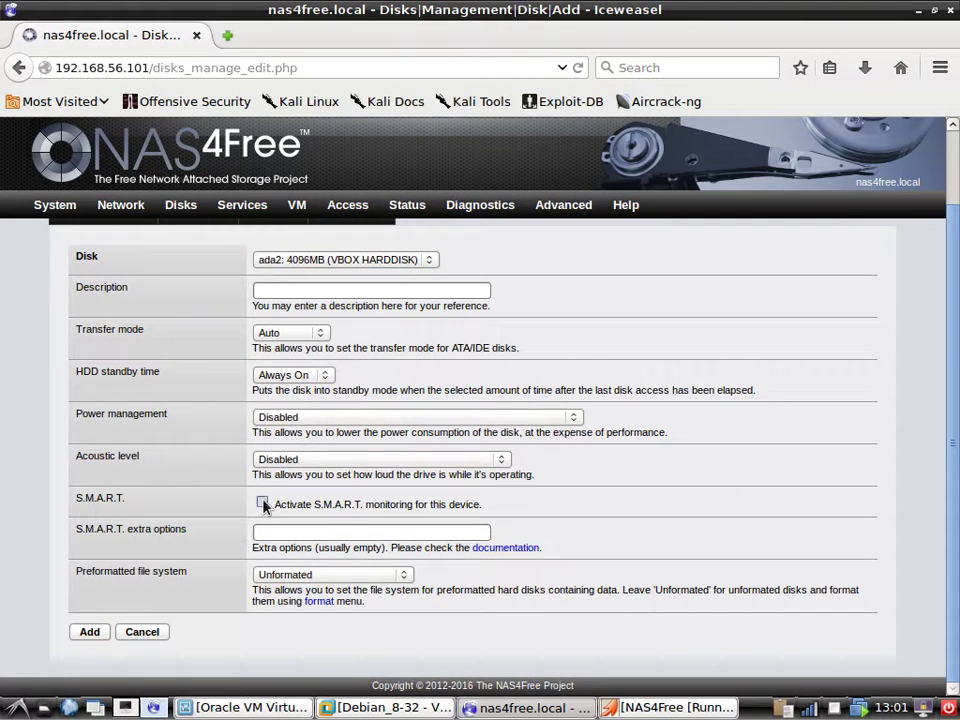
left_click(88, 632)
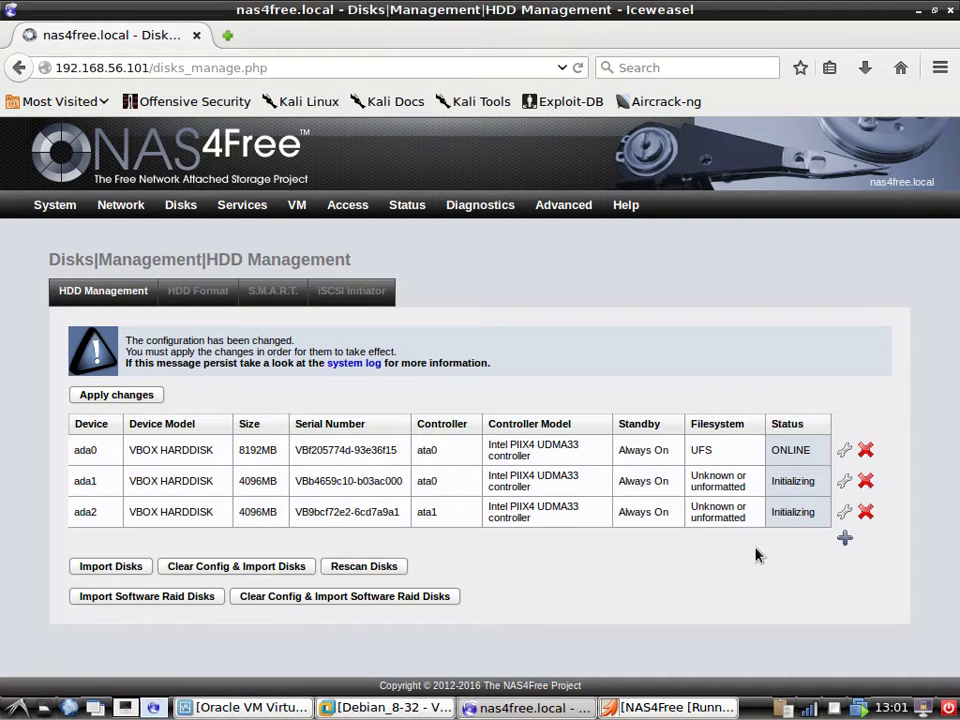
left_click(116, 395)
Format disk ada1 as a ZFS Storage Pool Device.
left_click(198, 291)
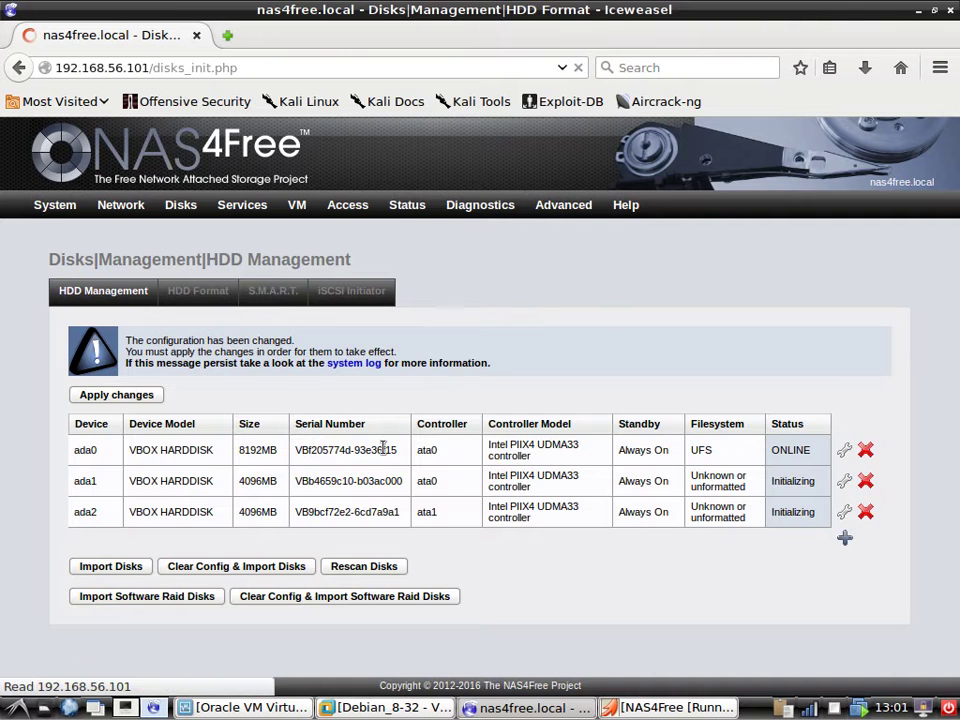
left_click(327, 342)
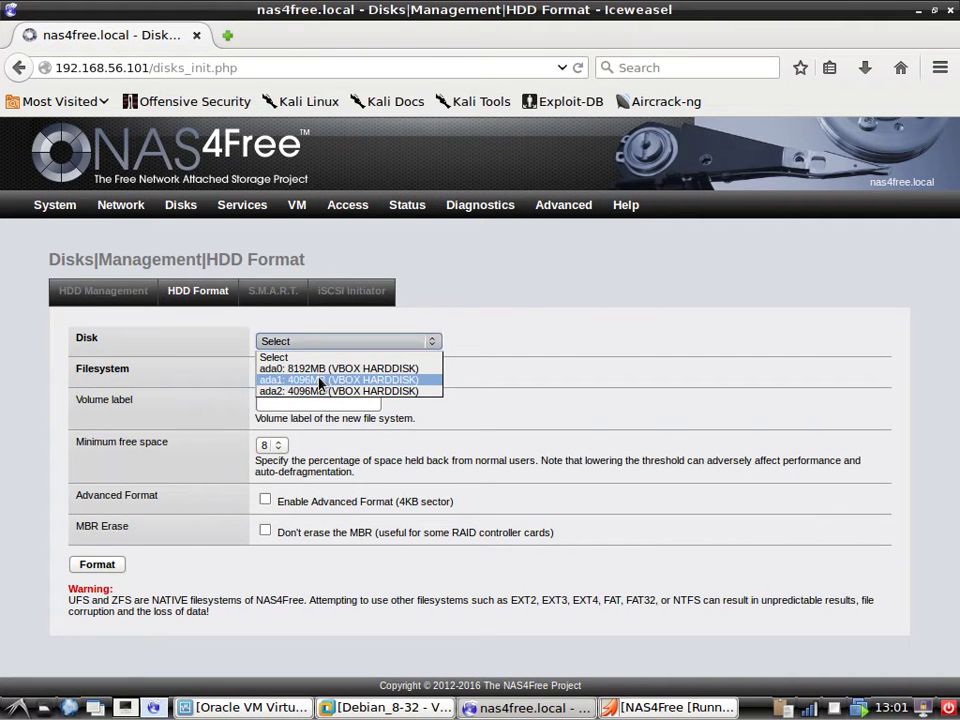
left_click(319, 381)
left_click(326, 374)
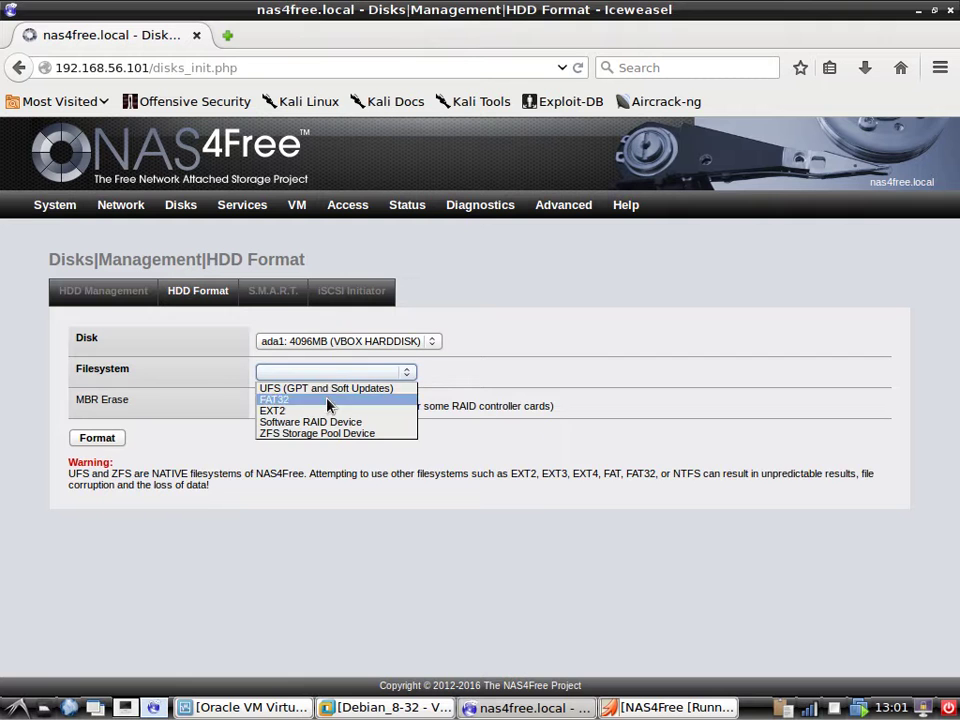
left_click(334, 433)
left_click(320, 379)
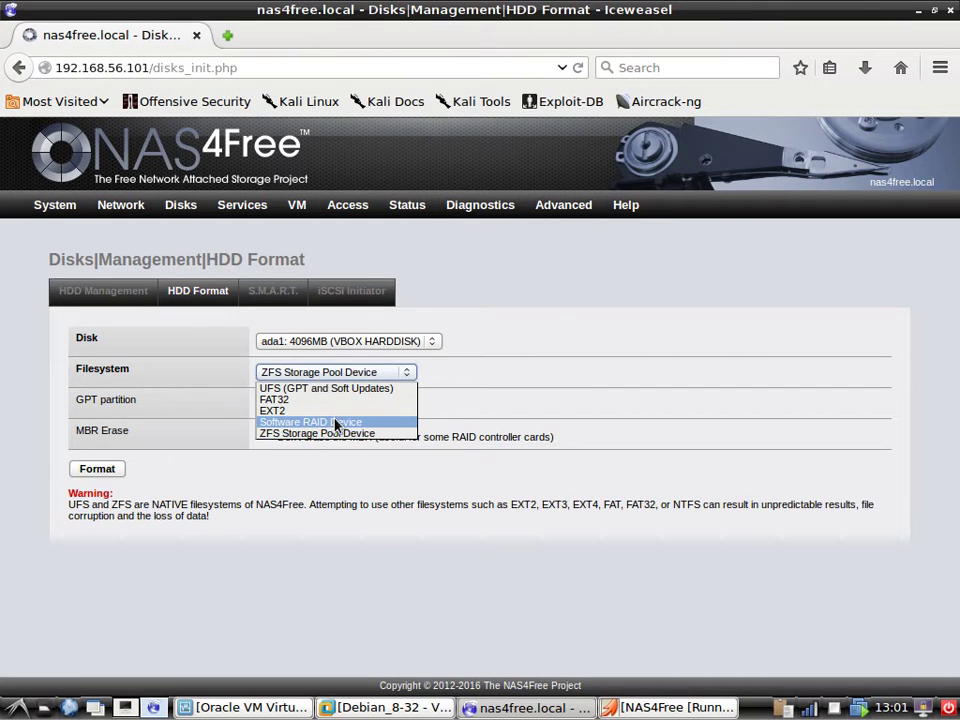
left_click(336, 422)
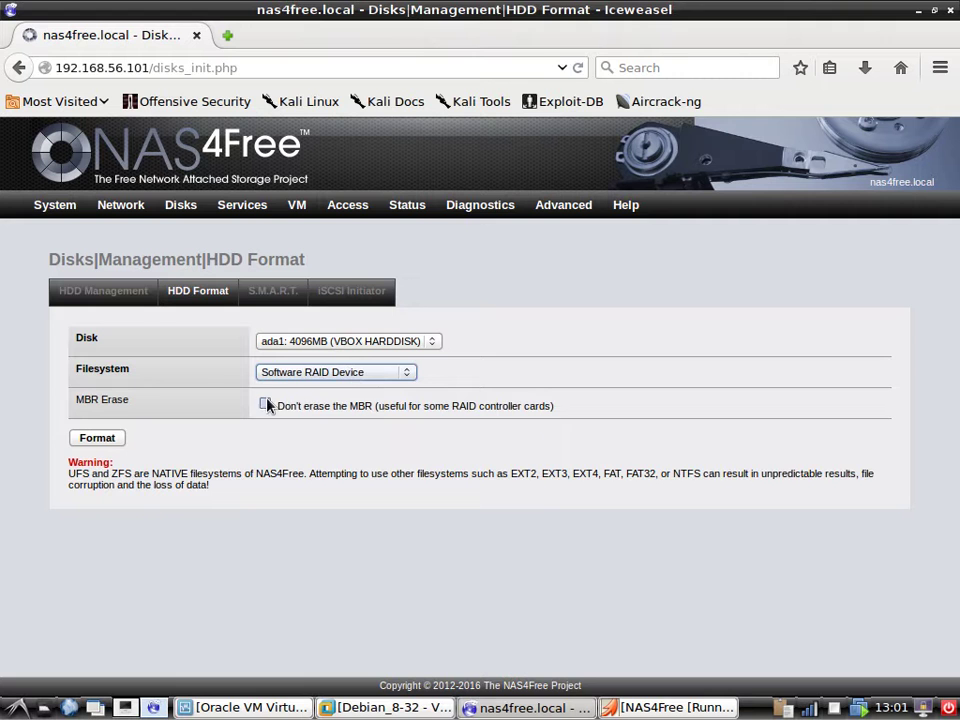
left_click(324, 374)
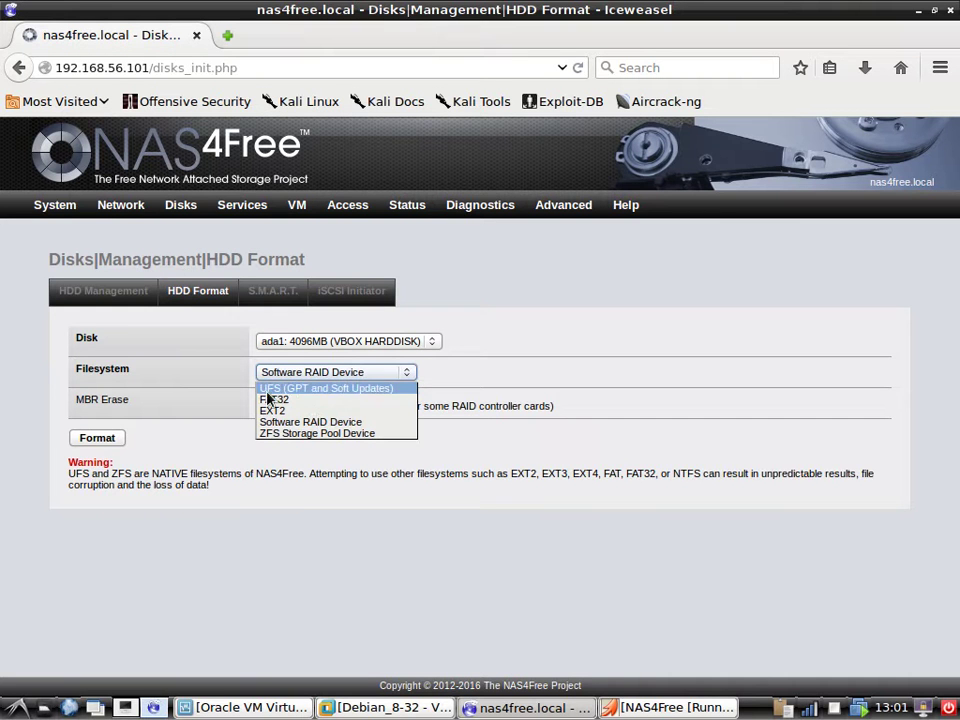
left_click(354, 435)
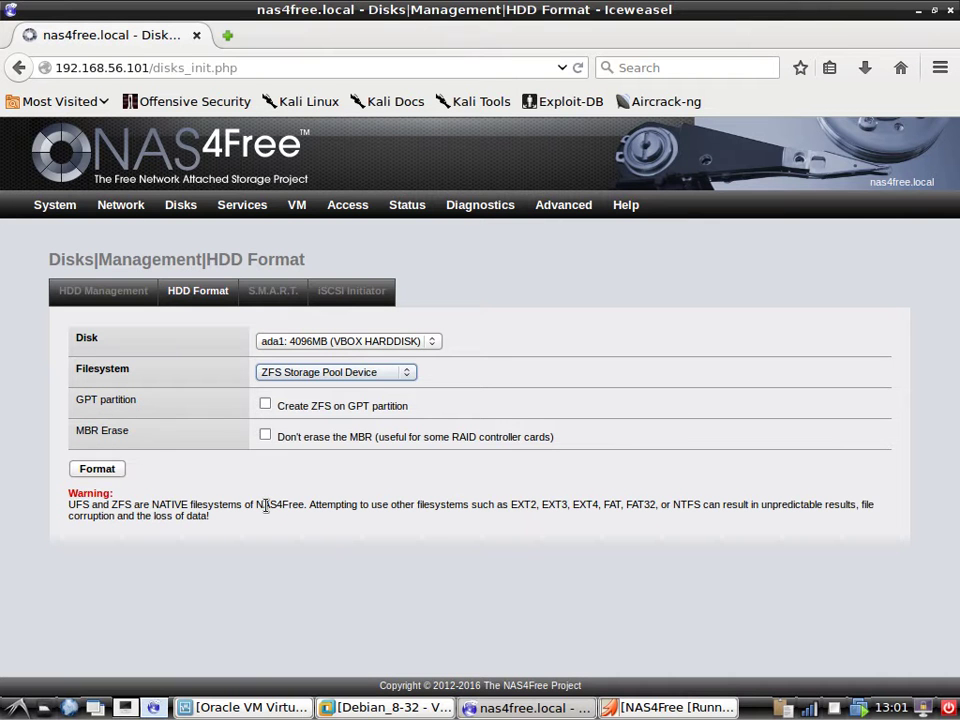
left_click(349, 492)
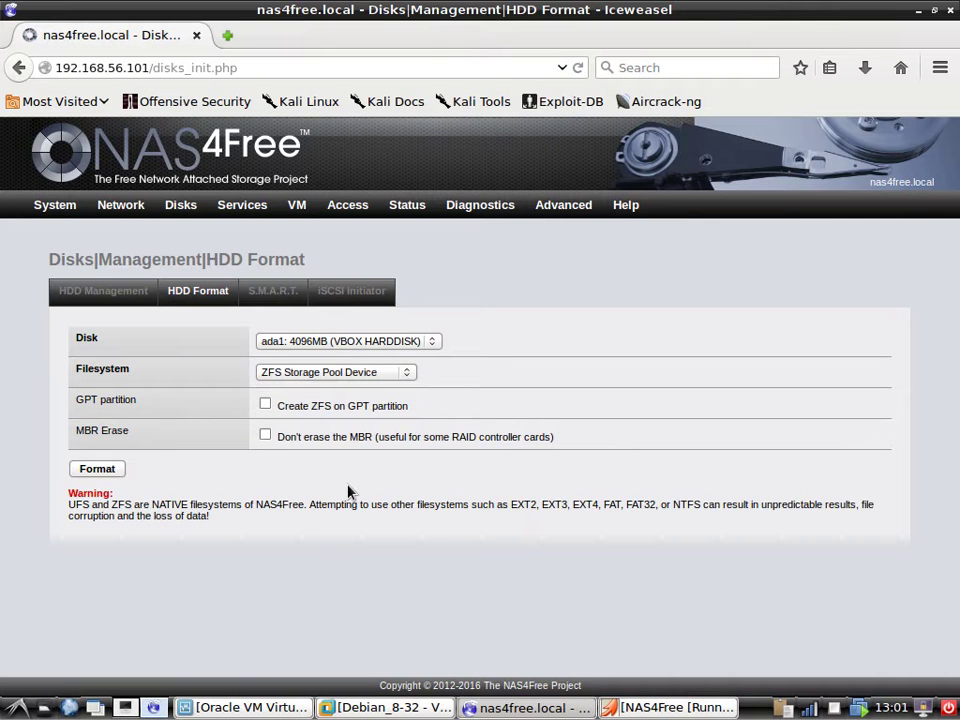
left_click(97, 468)
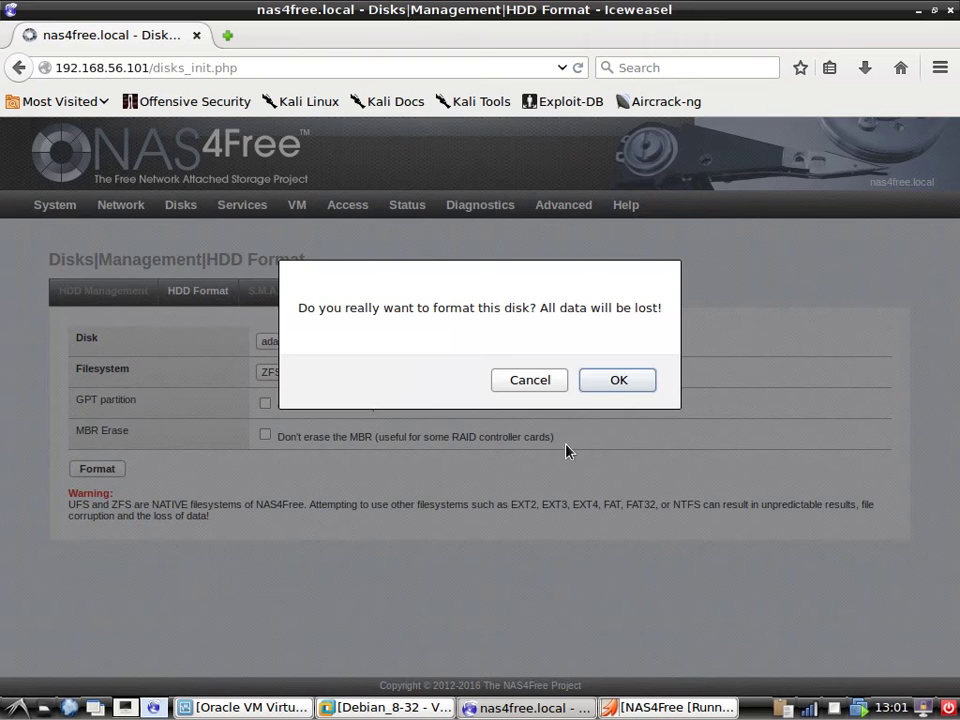
left_click(612, 383)
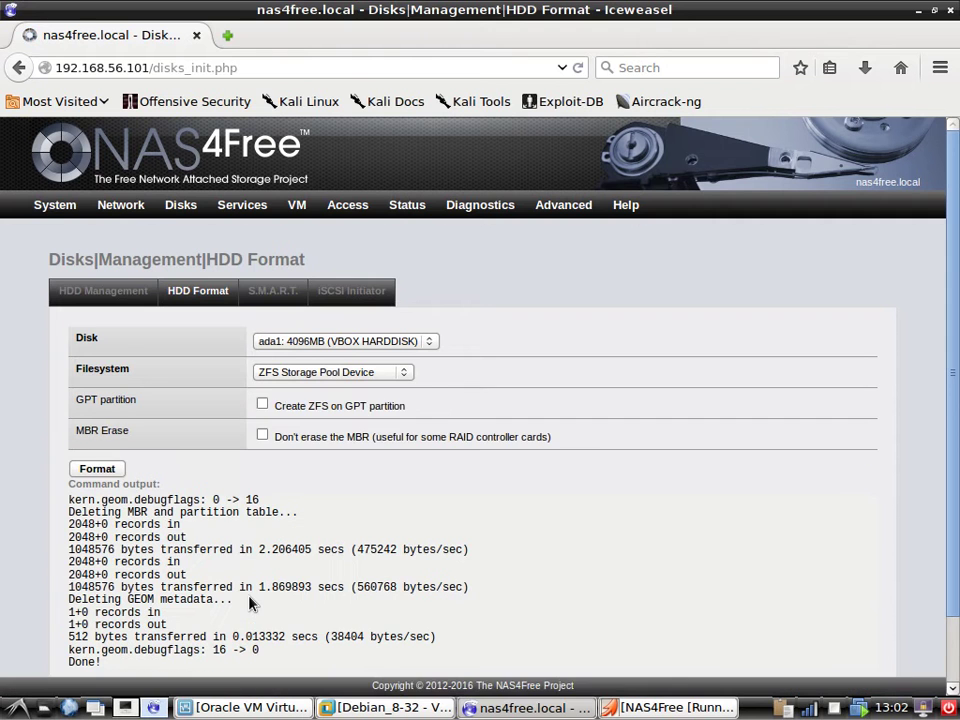
scroll(298, 520, "down", 2)
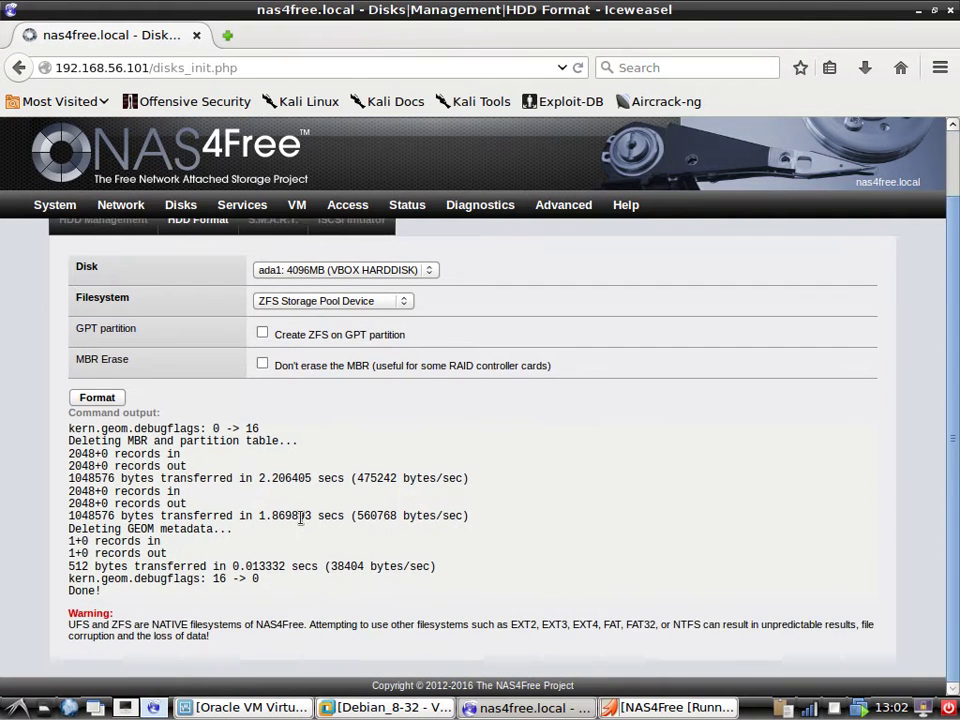
scroll(300, 517, "up", 2)
Format disk ada2 as a ZFS Storage Pool Device.
left_click(316, 341)
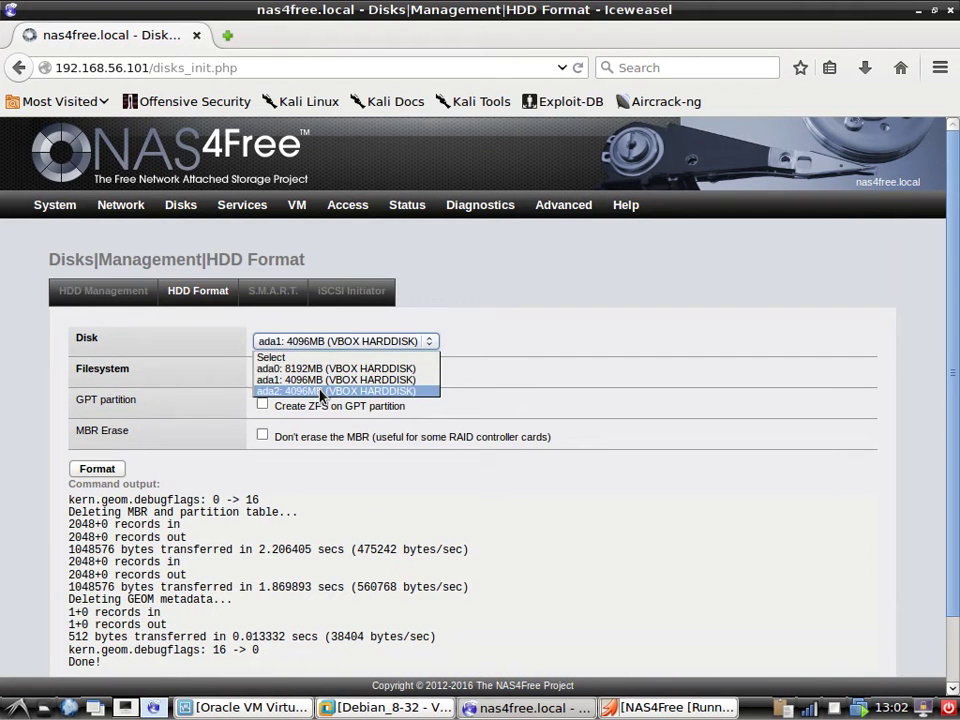
left_click(320, 396)
left_click(310, 372)
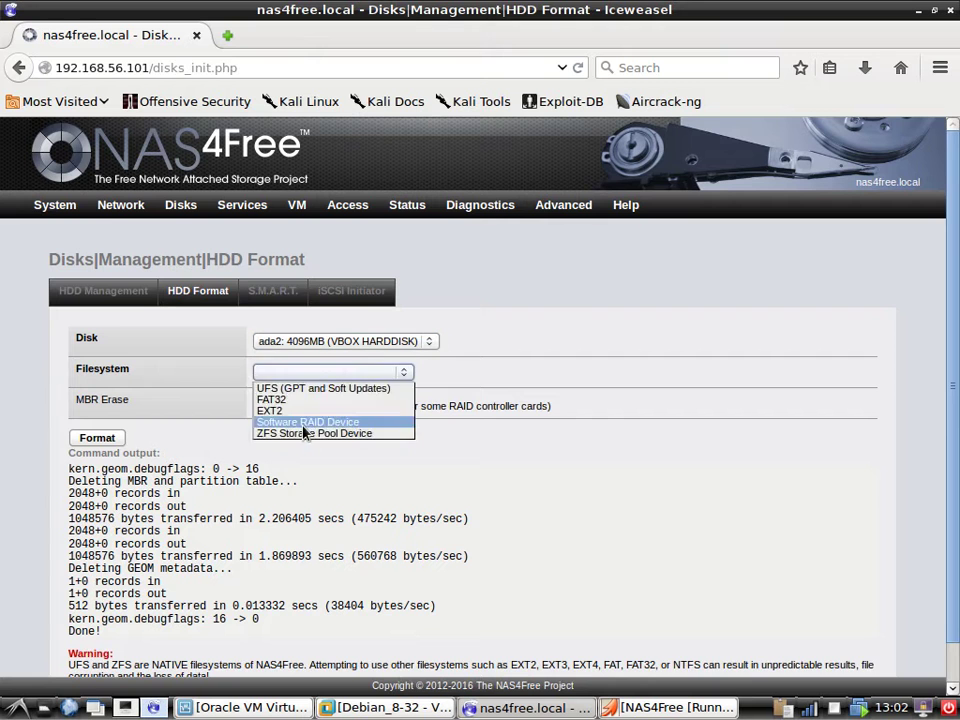
left_click(305, 432)
left_click(97, 468)
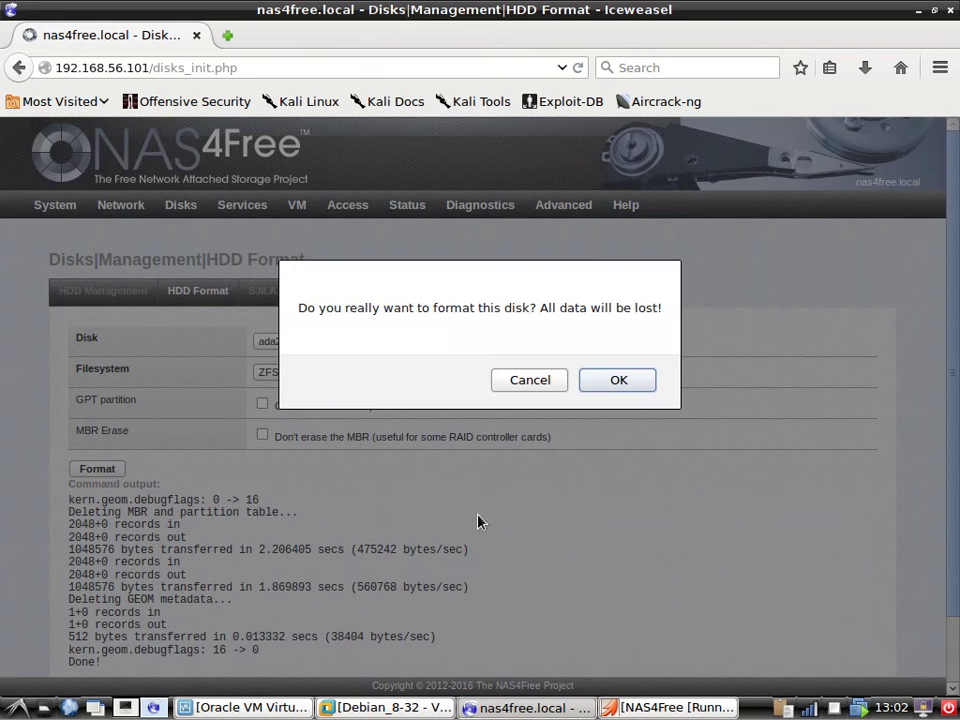
left_click(598, 382)
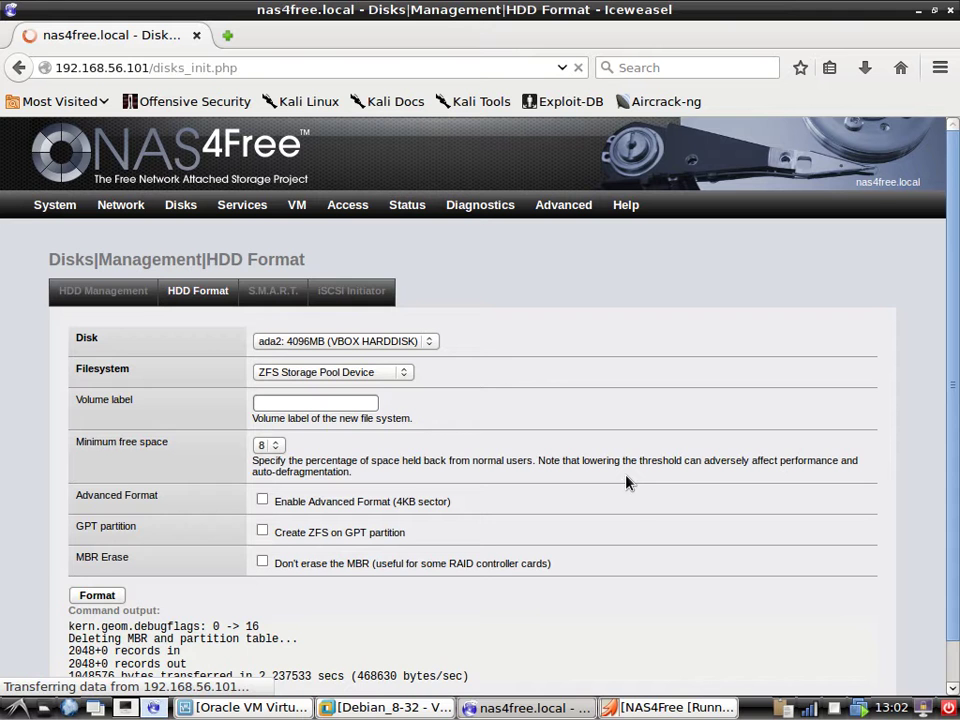
scroll(636, 546, "down", 1)
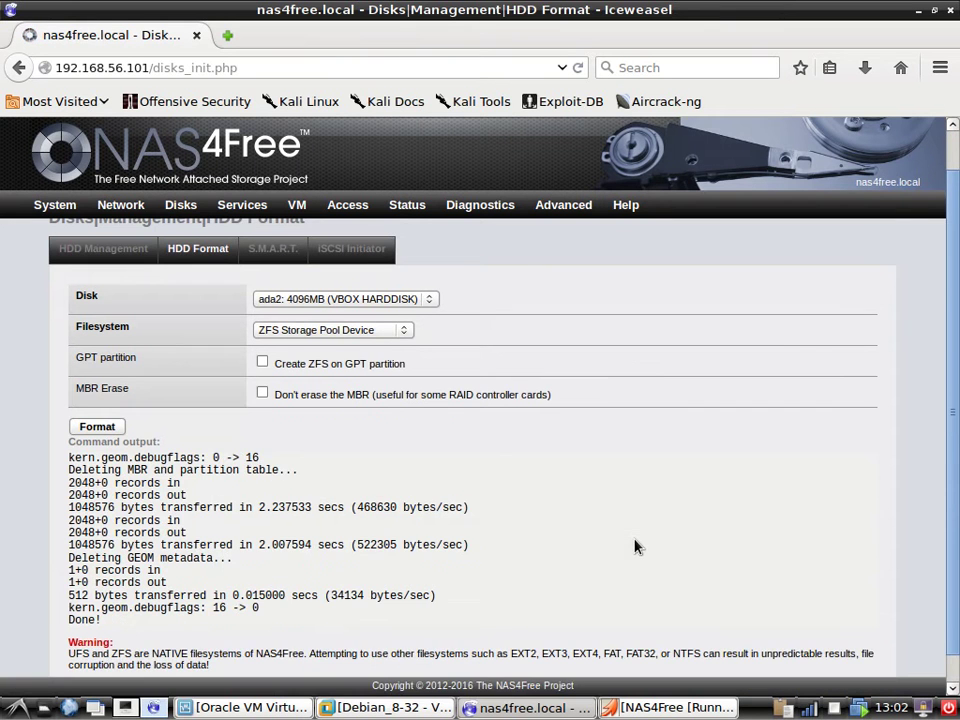
scroll(636, 546, "up", 1)
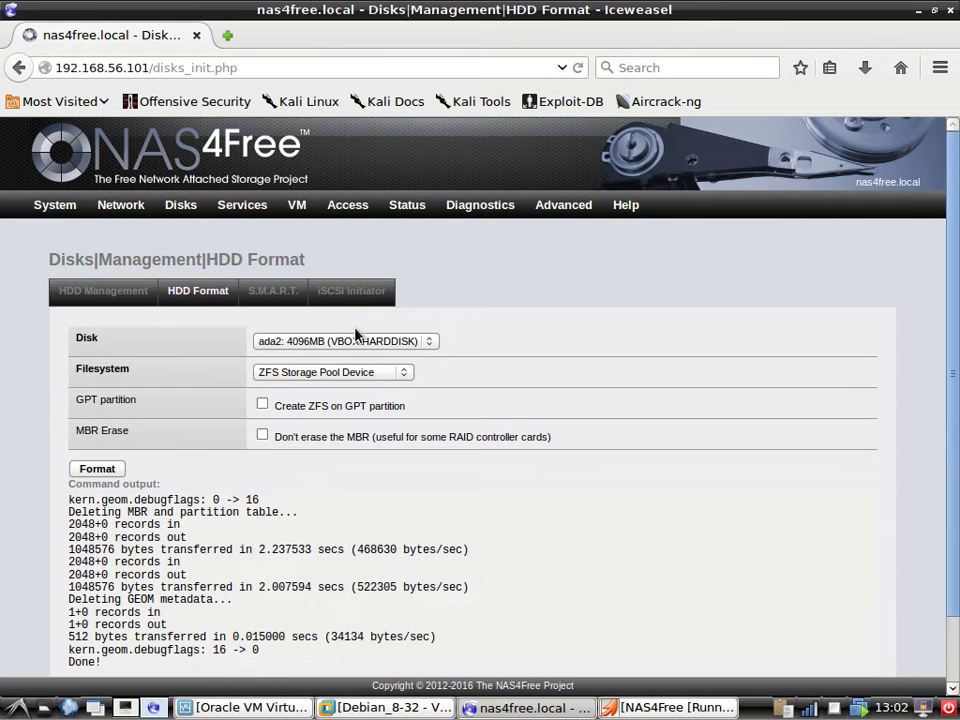
Look over the Disks management and S.M.A.R.T. pages, then show the empty ZFS Virtual Device list.
mouse_move(181, 205)
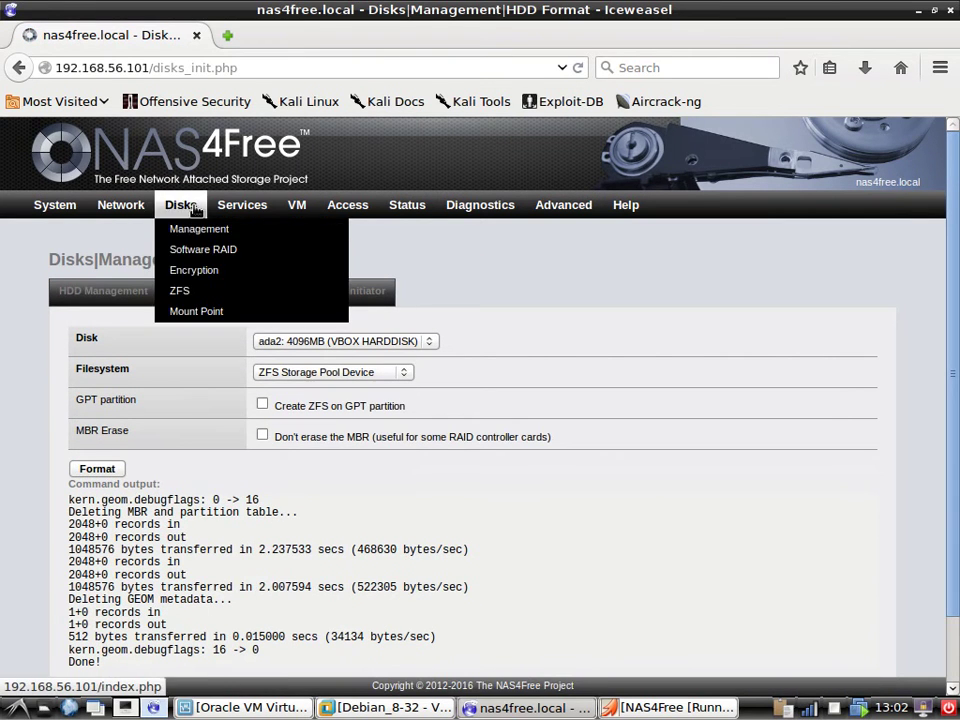
left_click(238, 290)
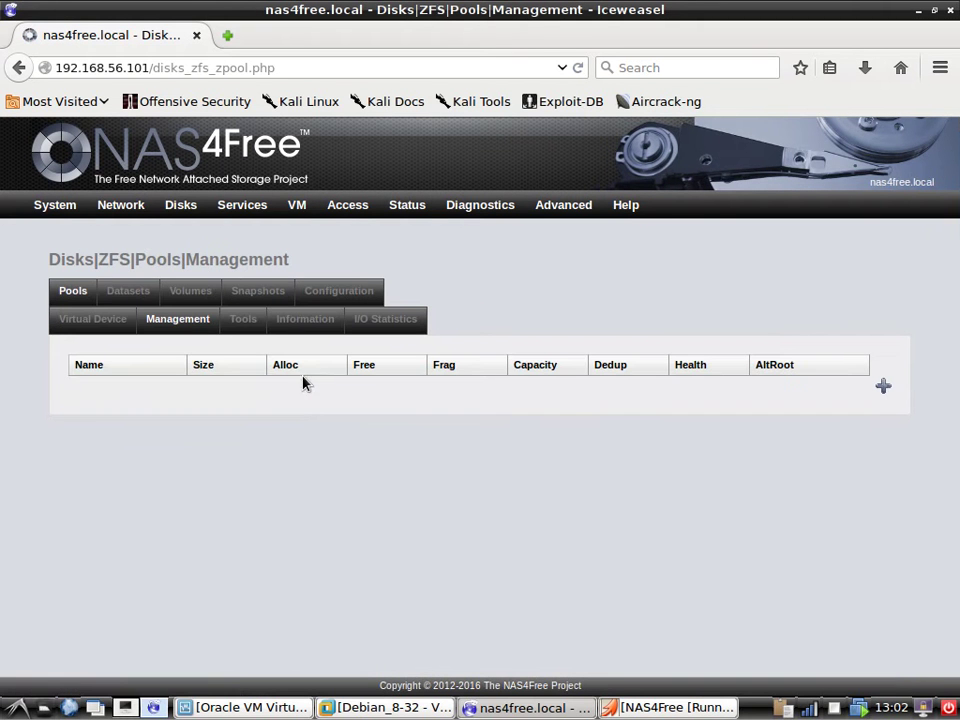
mouse_move(181, 205)
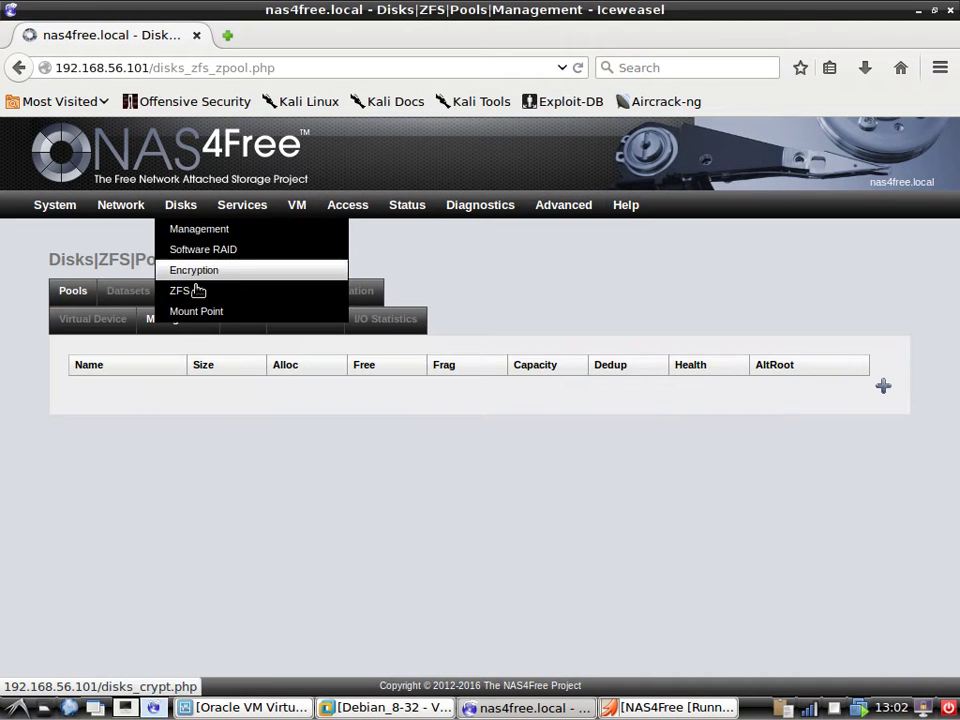
left_click(210, 230)
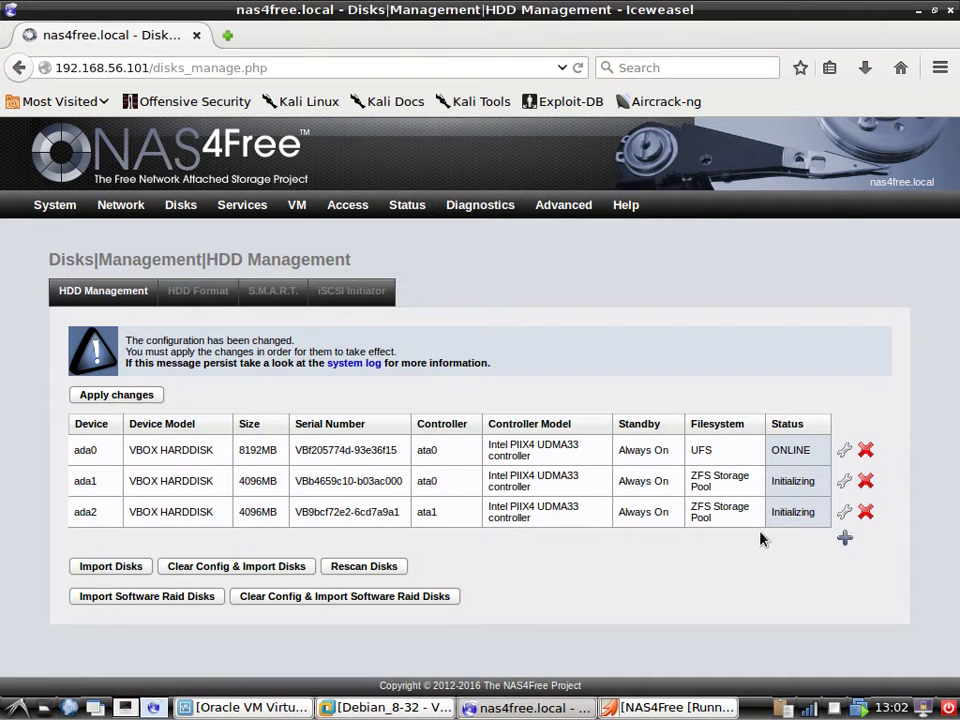
left_click(272, 291)
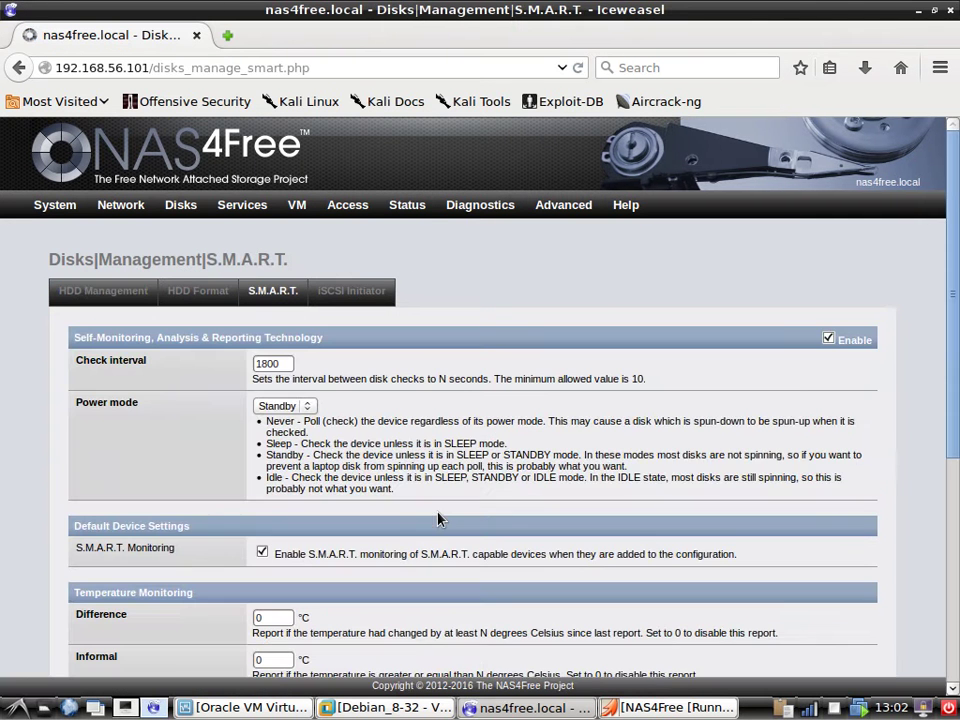
scroll(203, 525, "down", 6)
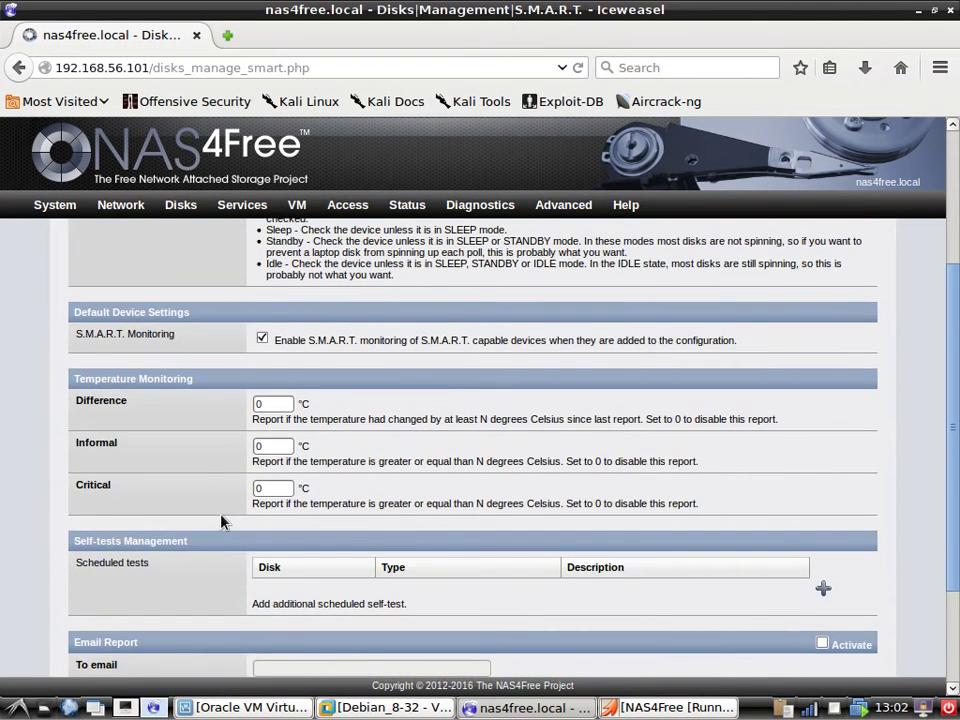
scroll(232, 530, "up", 6)
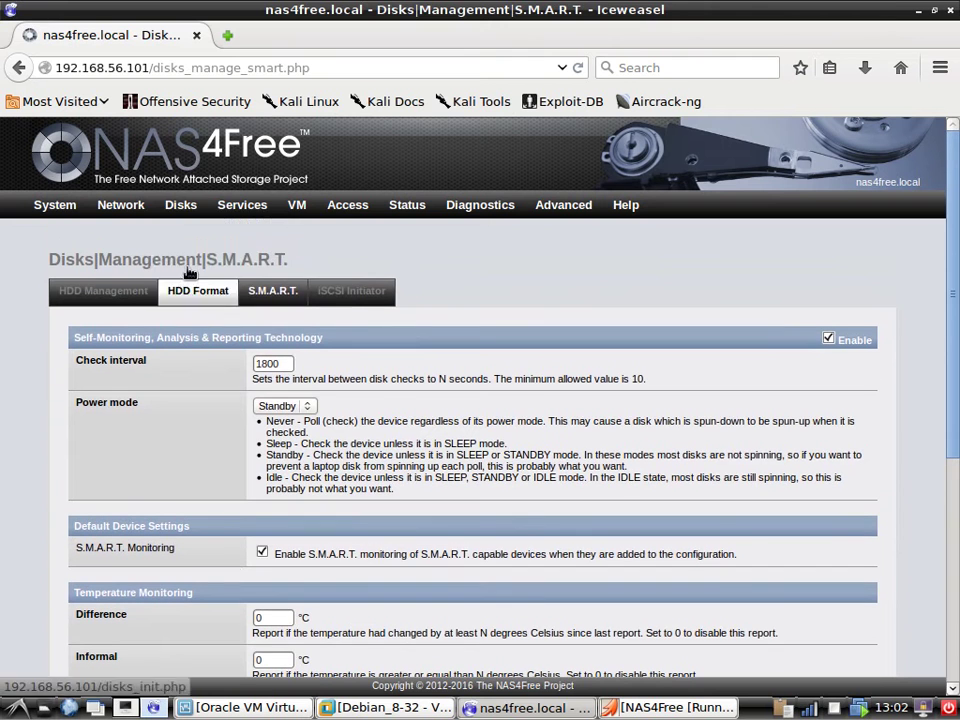
mouse_move(180, 204)
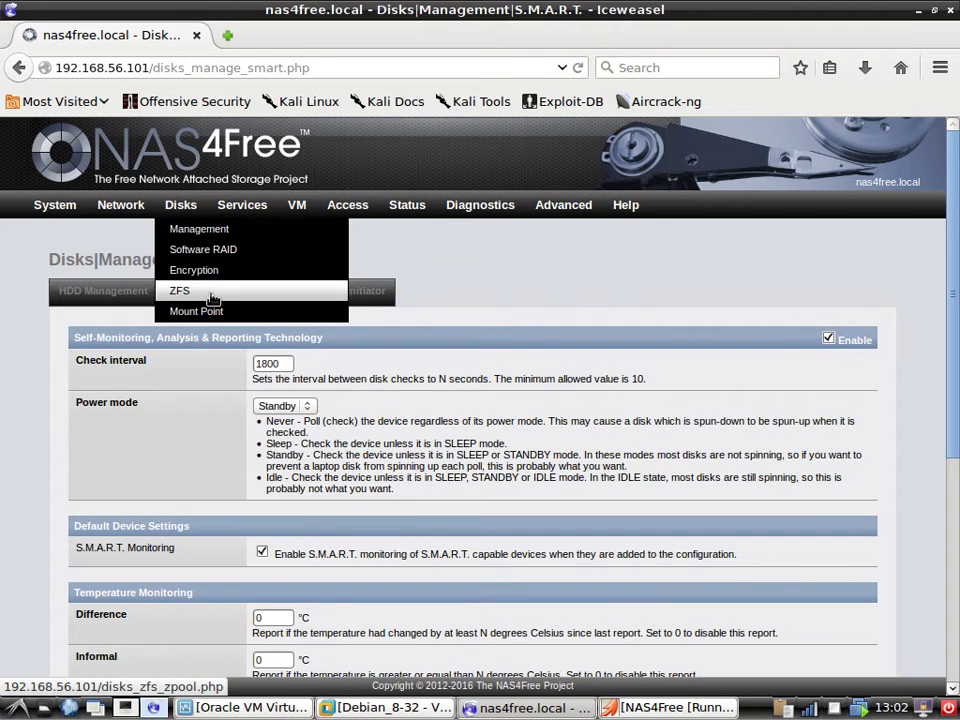
left_click(182, 291)
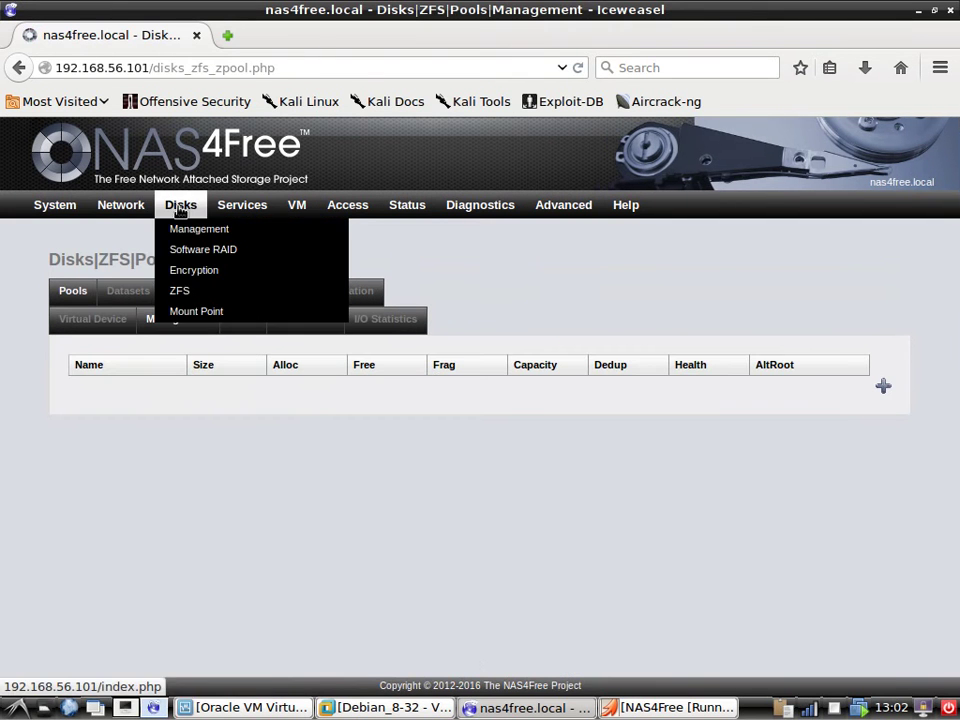
left_click(97, 323)
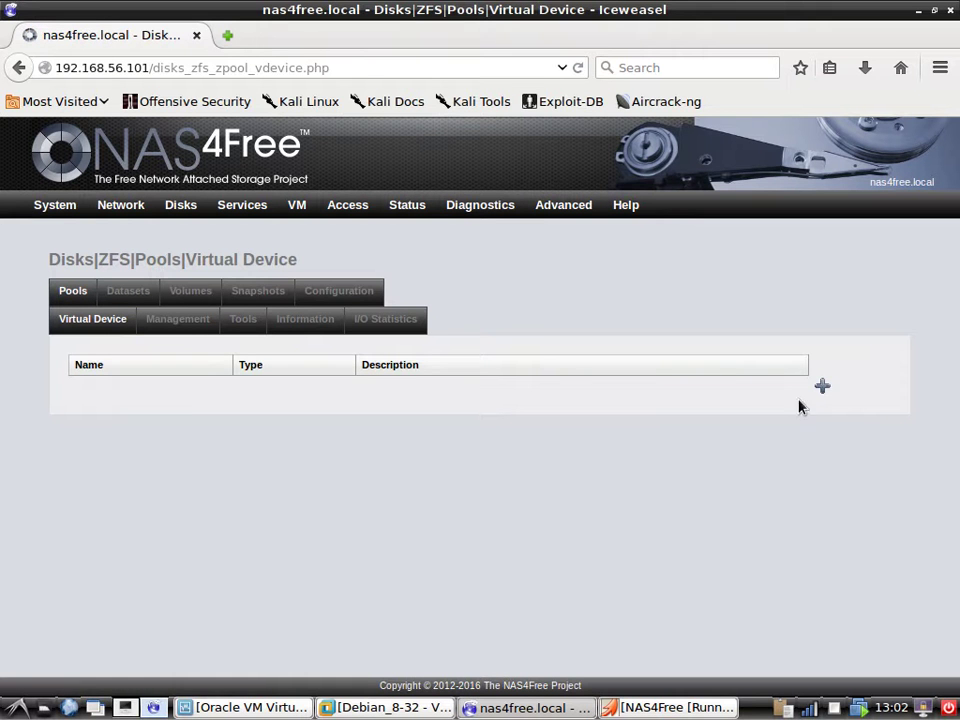
Create a Mirror virtual device named DiskMirror from ada1 and ada2, and apply the change.
left_click(822, 387)
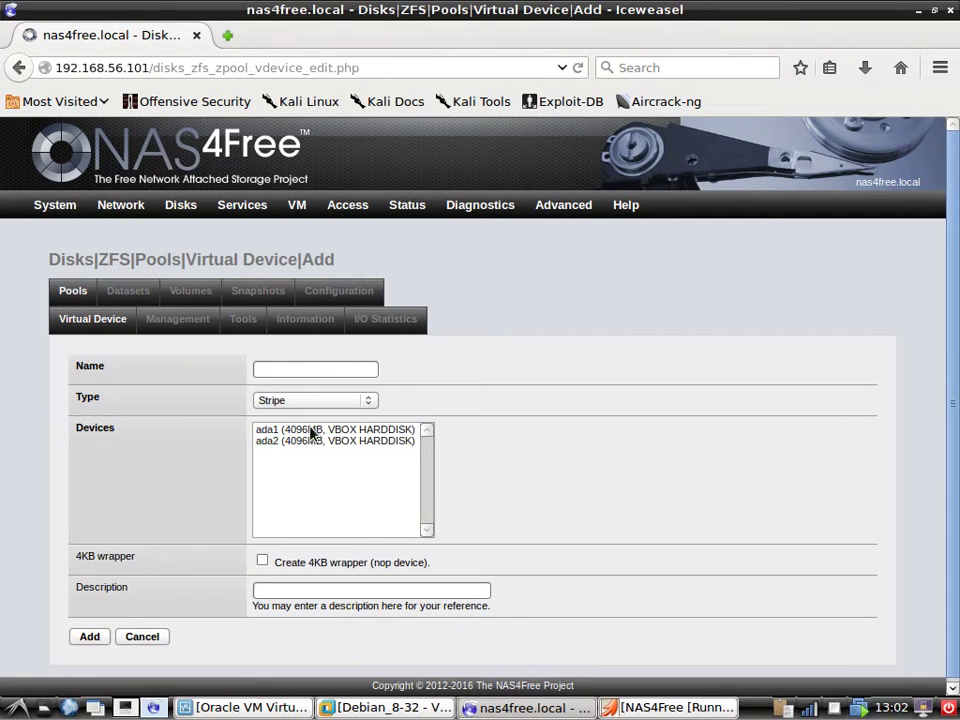
left_click(312, 432)
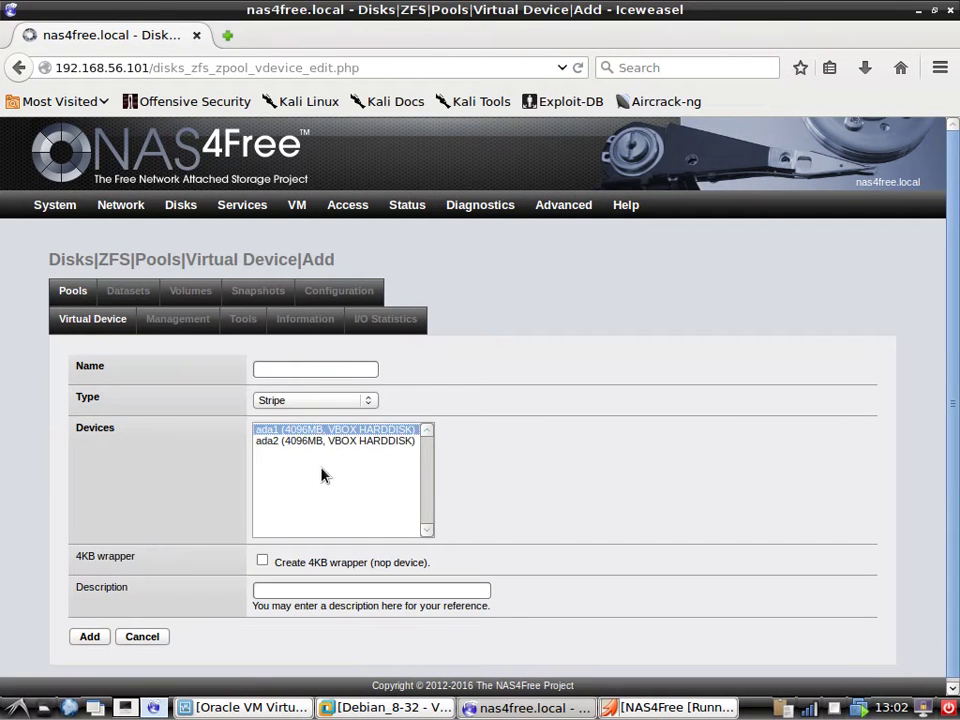
left_click(326, 442, "ctrl")
left_click(312, 401)
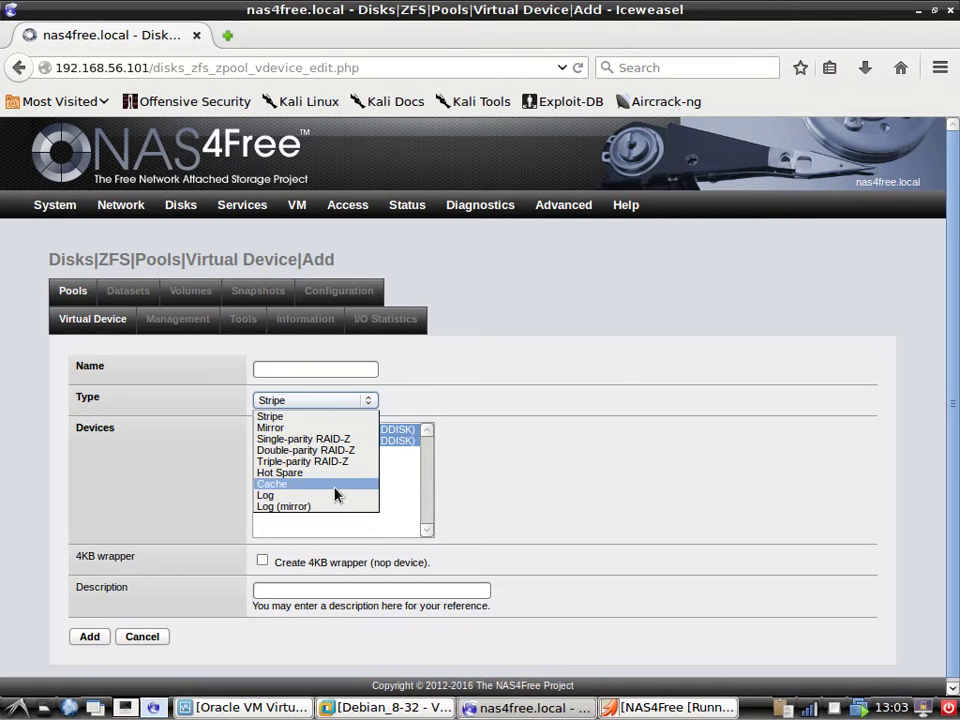
left_click(313, 427)
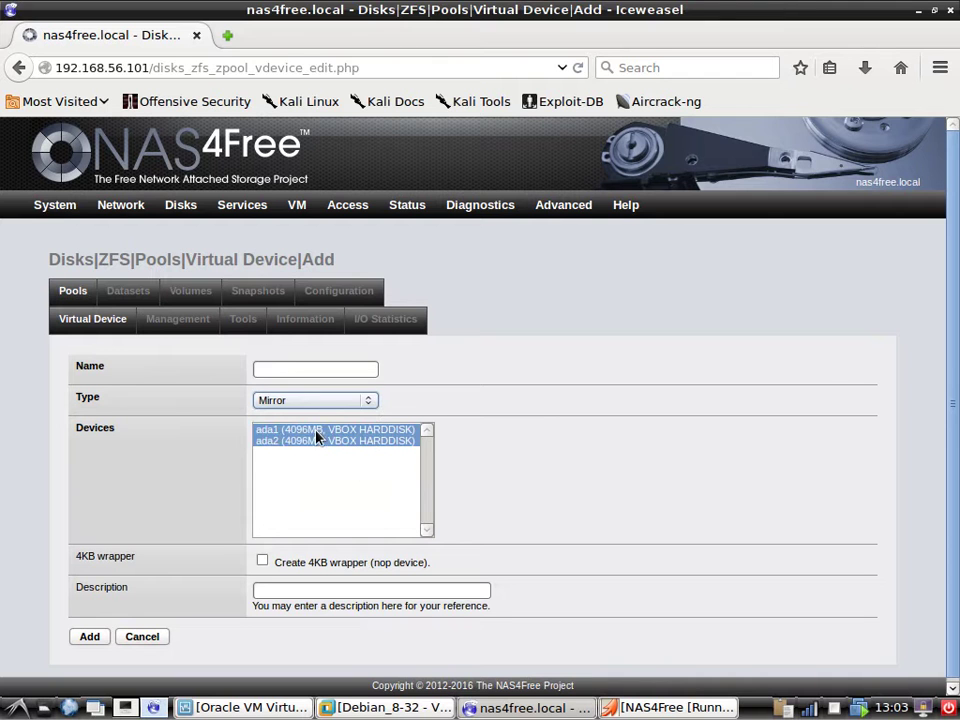
left_click(289, 367)
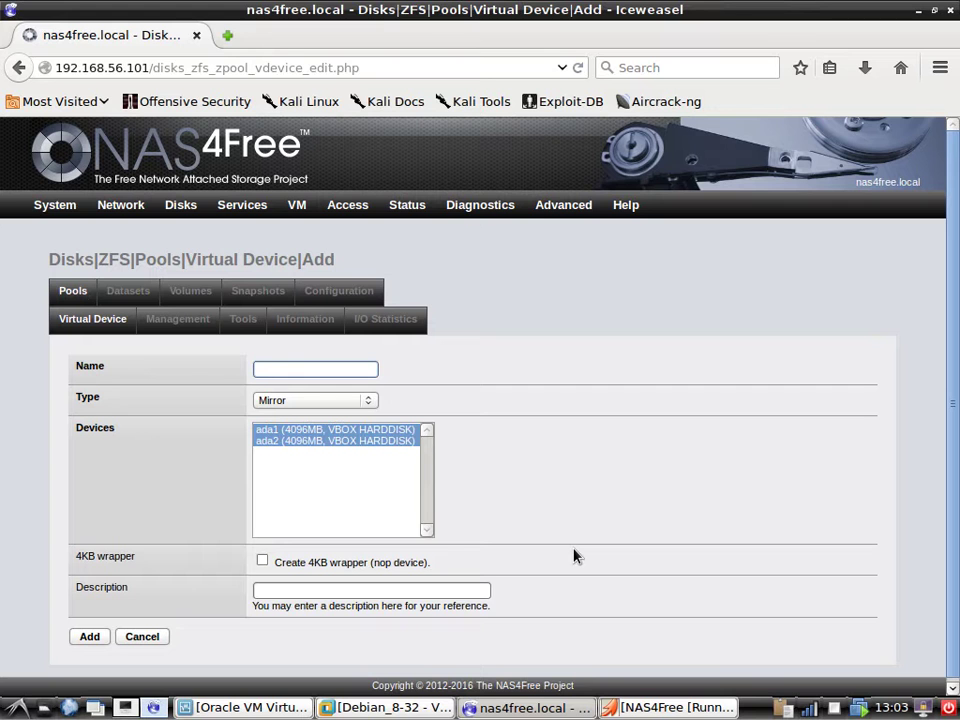
type("D")
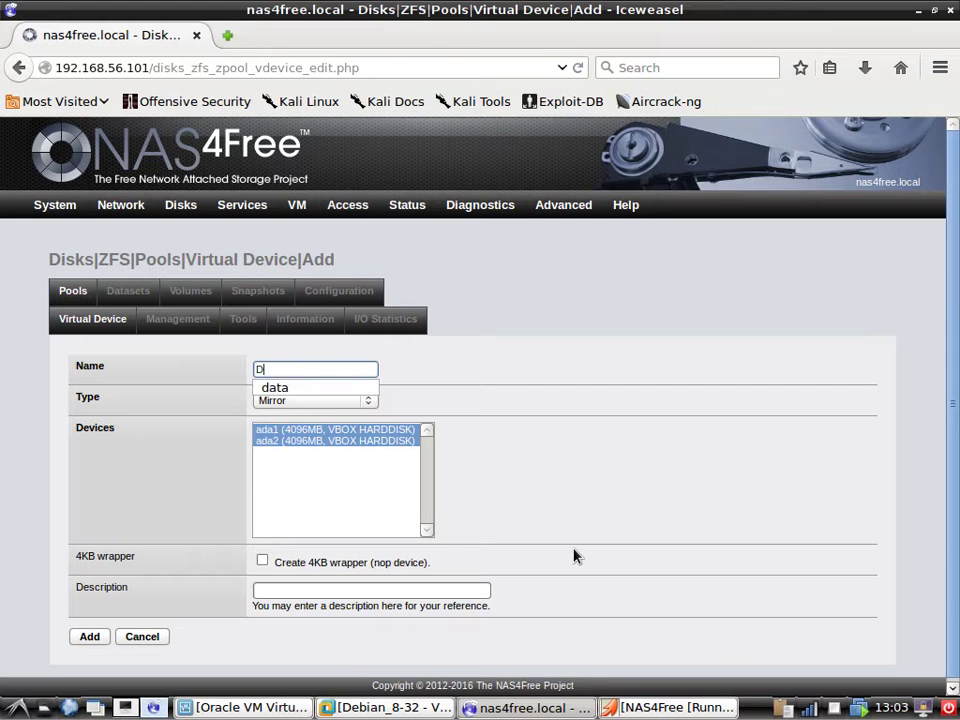
type("is")
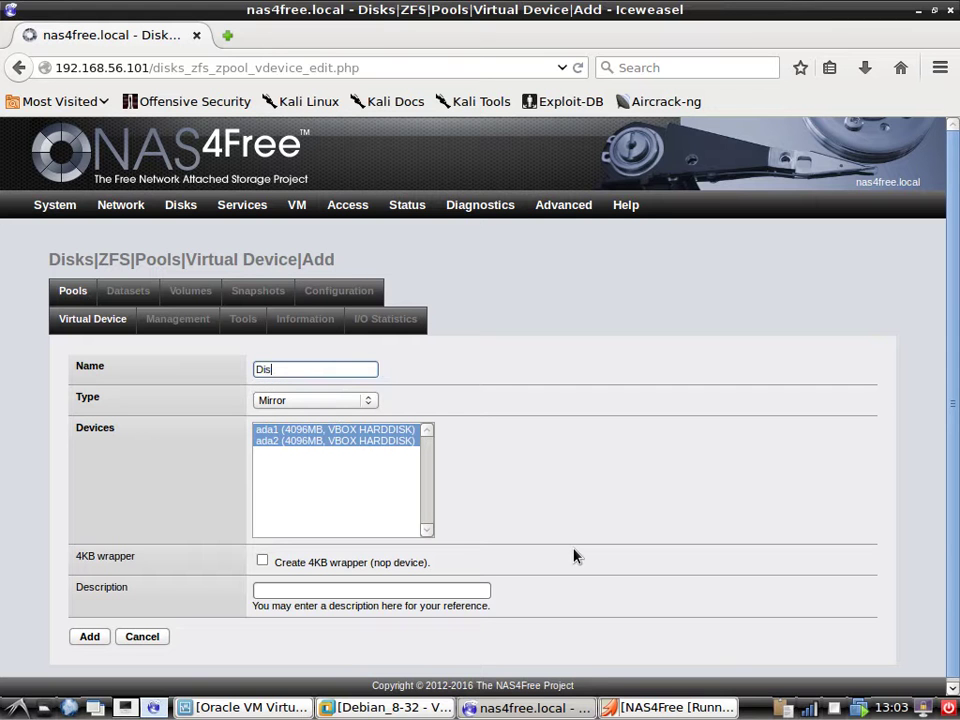
type("kMirror")
scroll(501, 527, "down", 1)
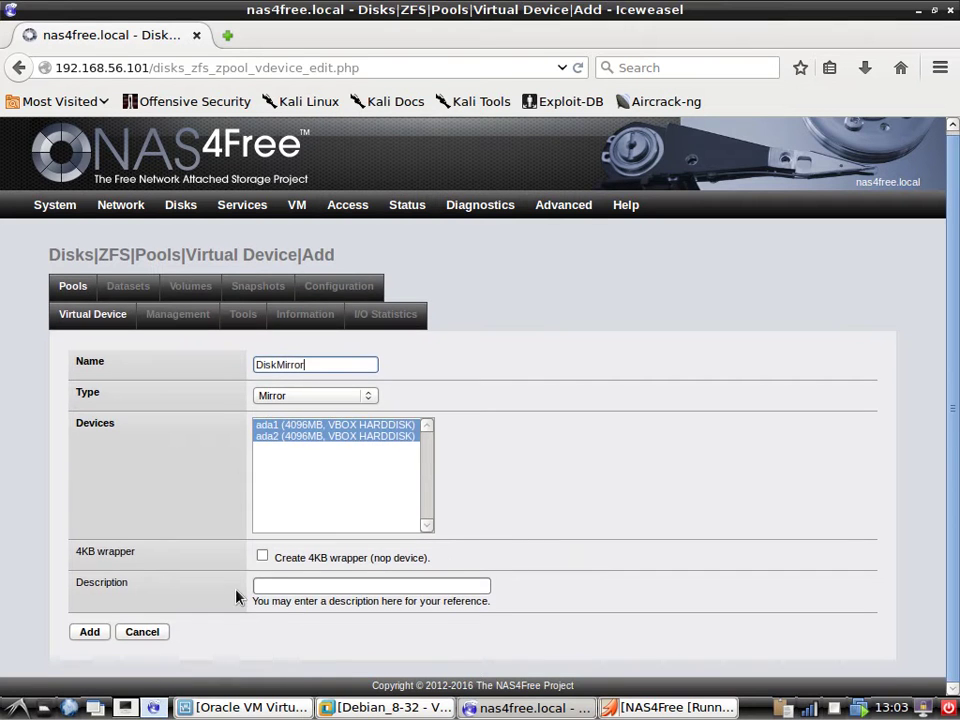
left_click(103, 630)
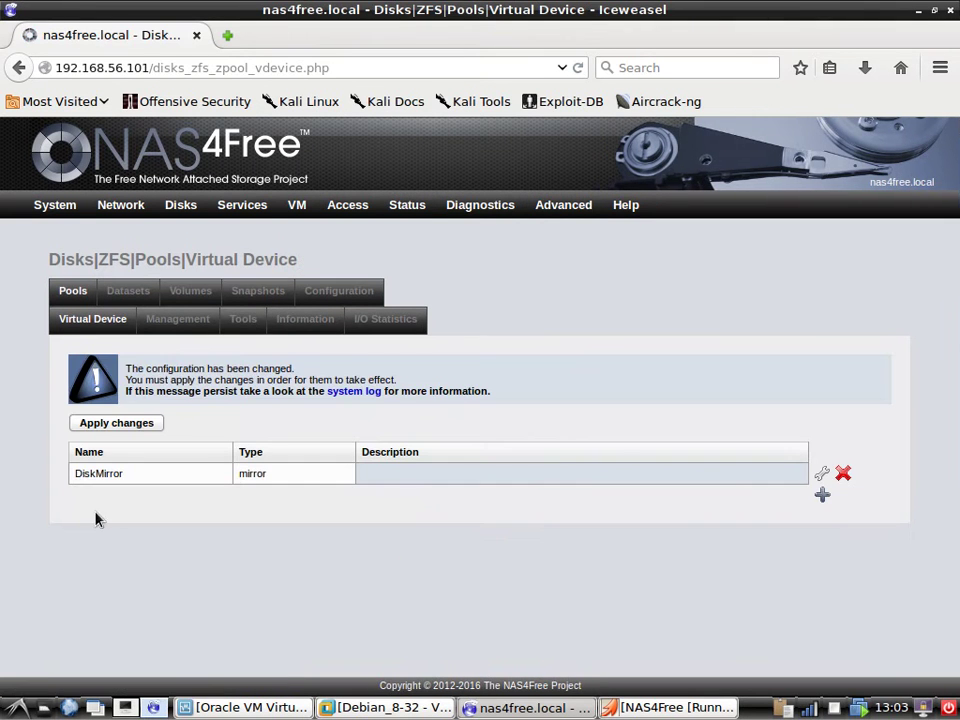
left_click(116, 422)
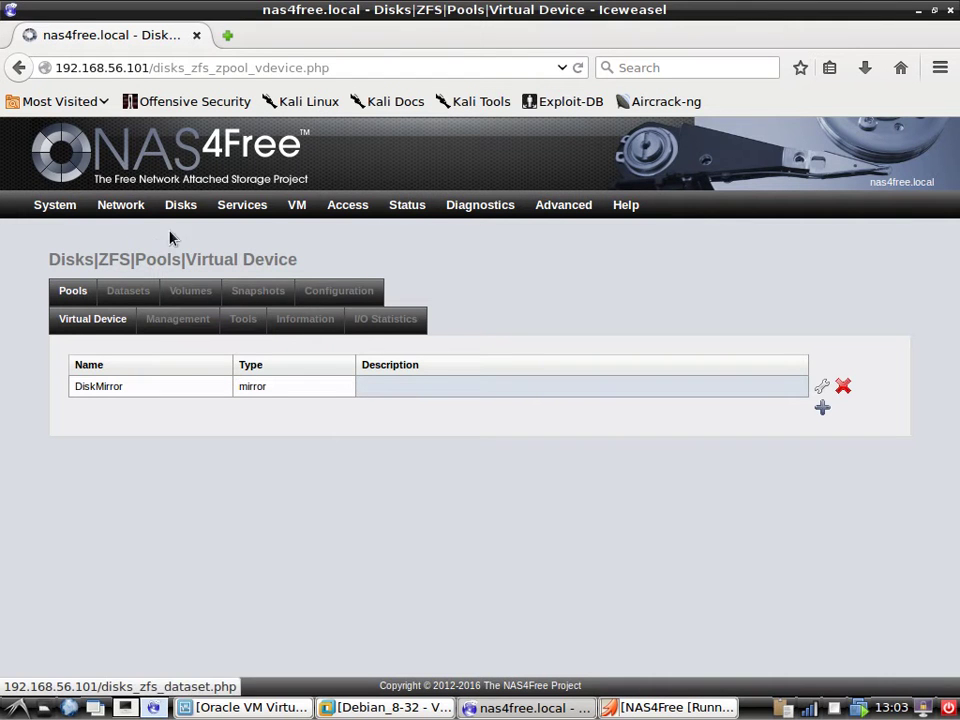
mouse_move(193, 212)
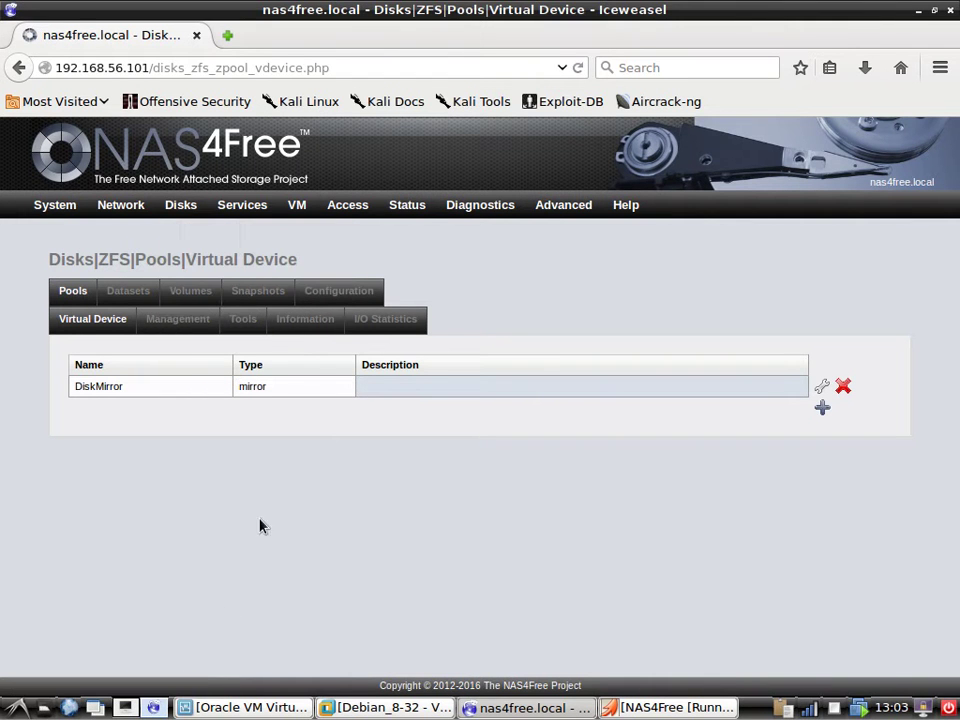
Add a pool named DiskMirrorSpace on the DiskMirror mirror virtual device.
left_click(178, 319)
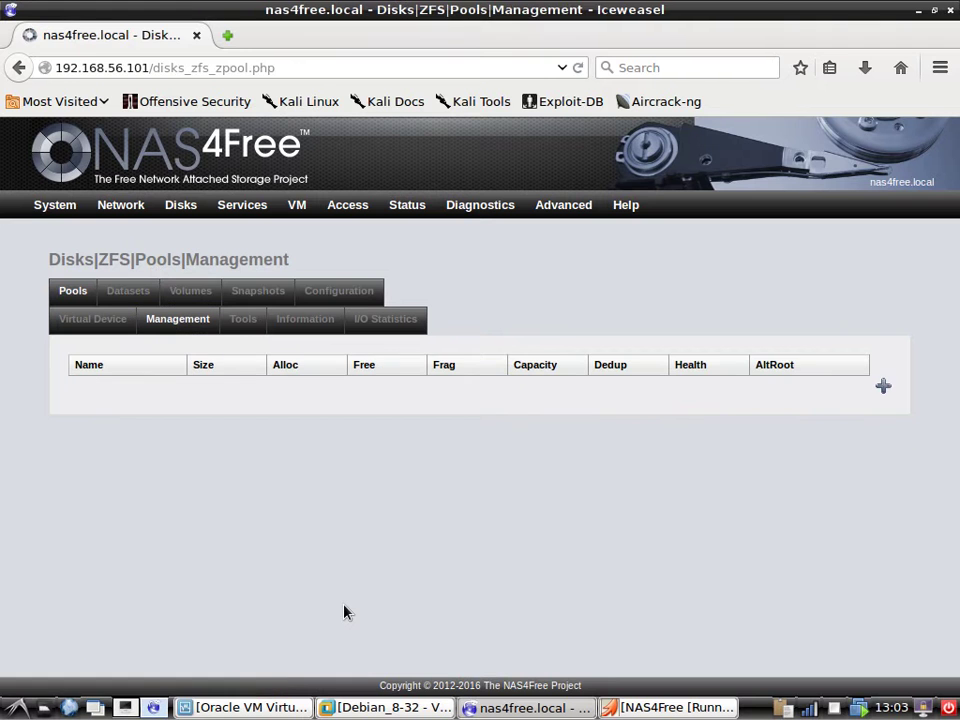
left_click(882, 388)
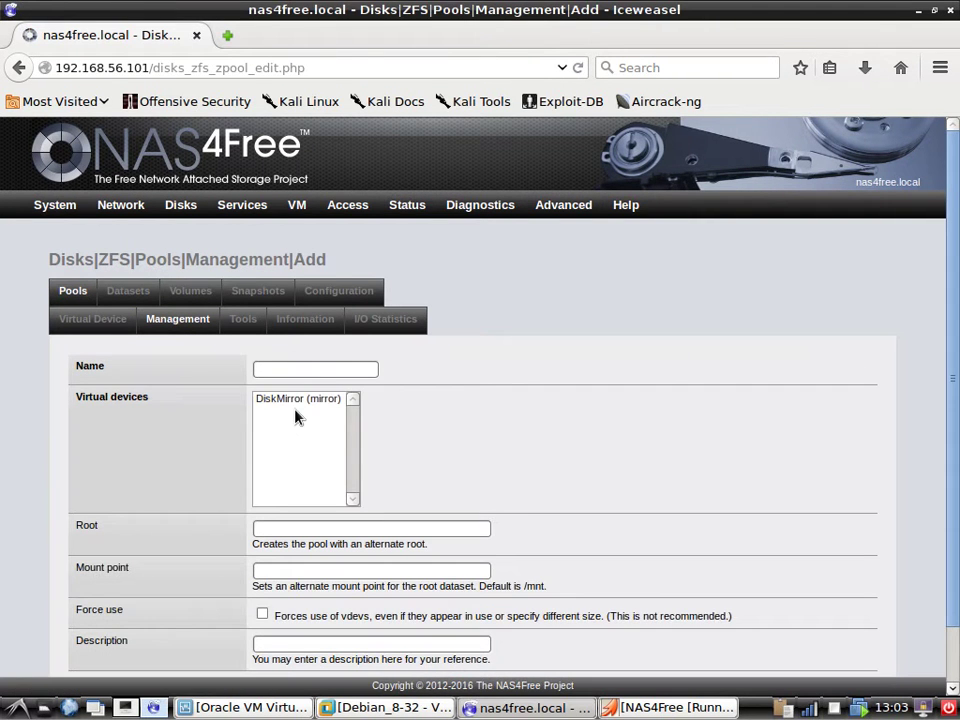
left_click(289, 399)
left_click(285, 369)
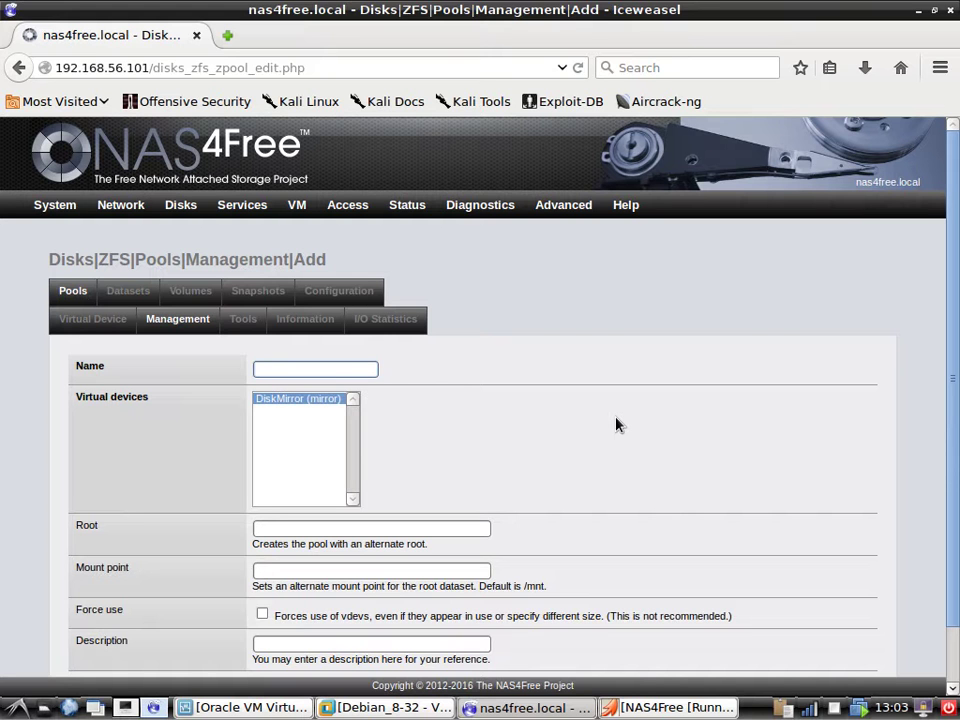
type("DIS")
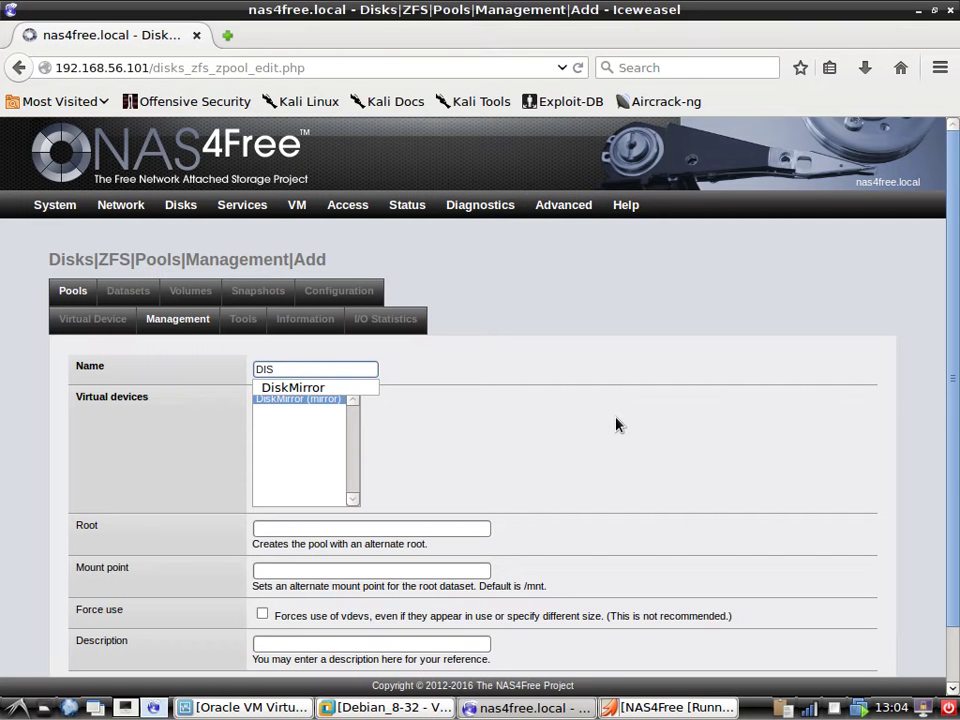
left_click(347, 391)
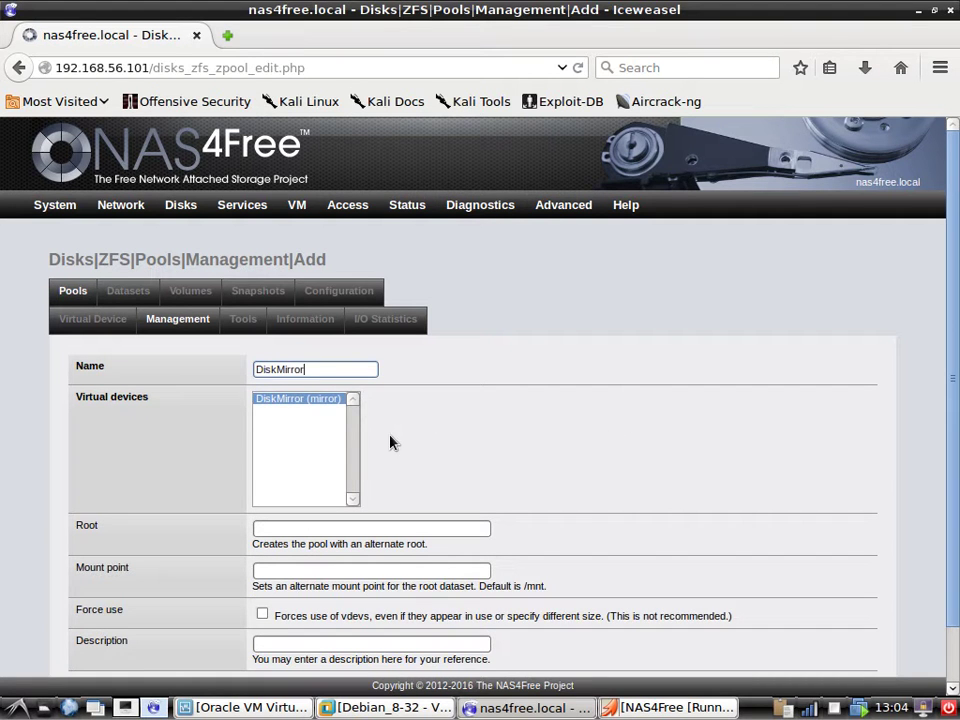
type("Space")
scroll(321, 375, "down", 1)
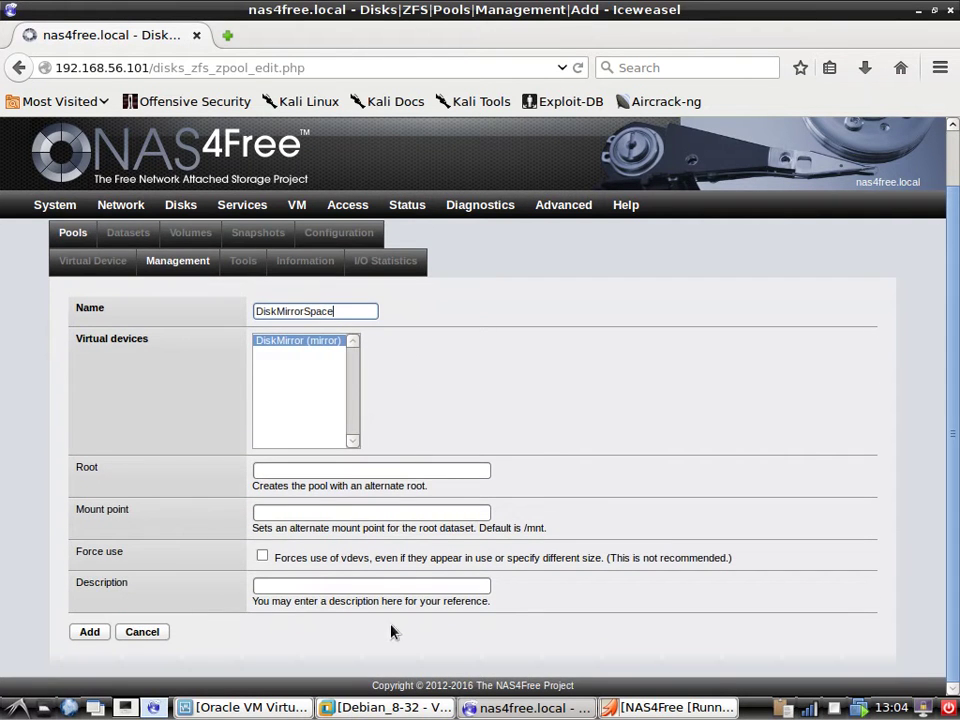
left_click(89, 634)
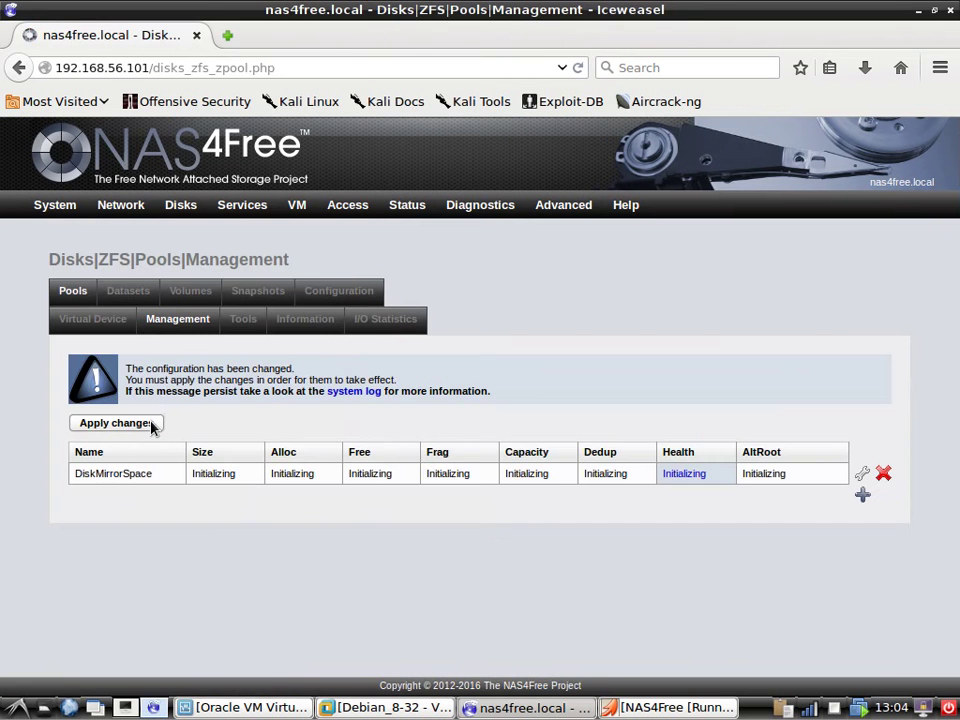
Apply the DiskMirrorSpace pool, check its Tools, Information and I/O Statistics, then open Volumes.
left_click(148, 424)
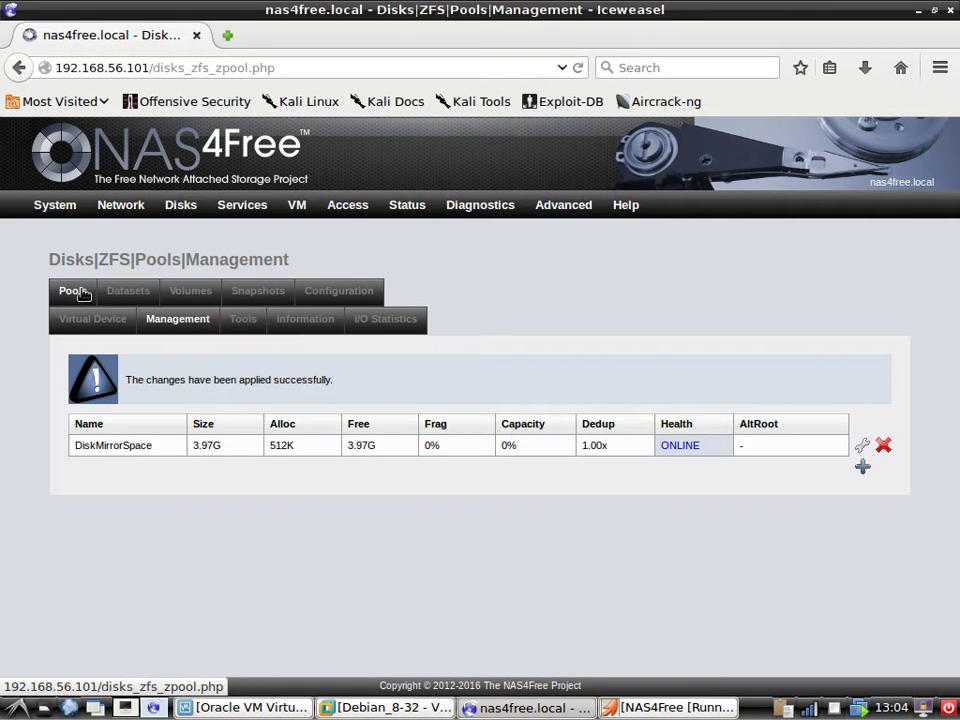
left_click(254, 331)
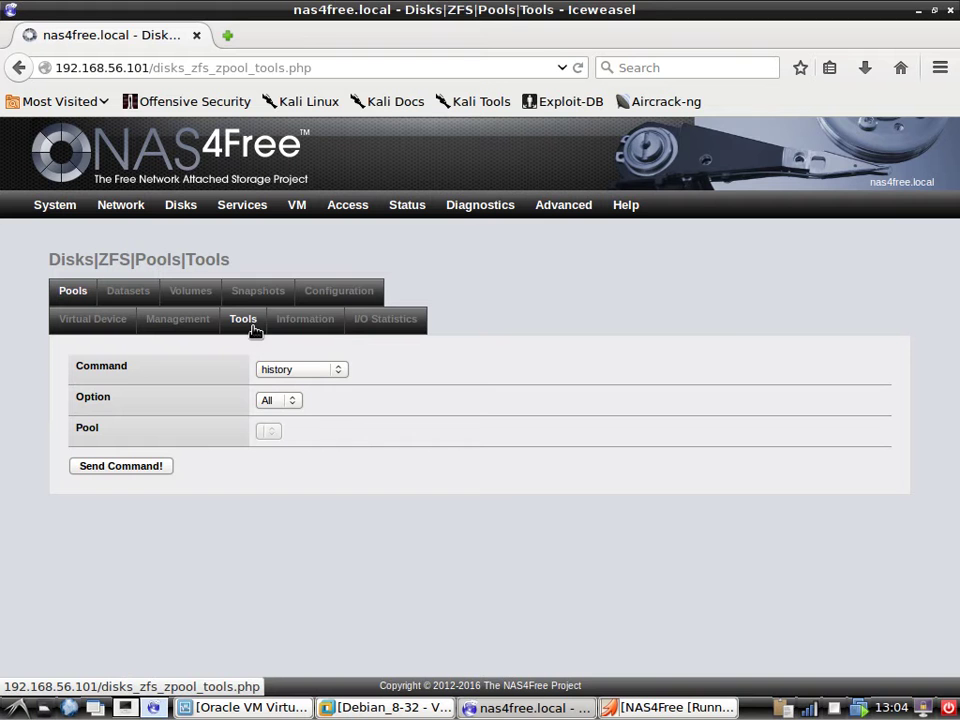
left_click(300, 328)
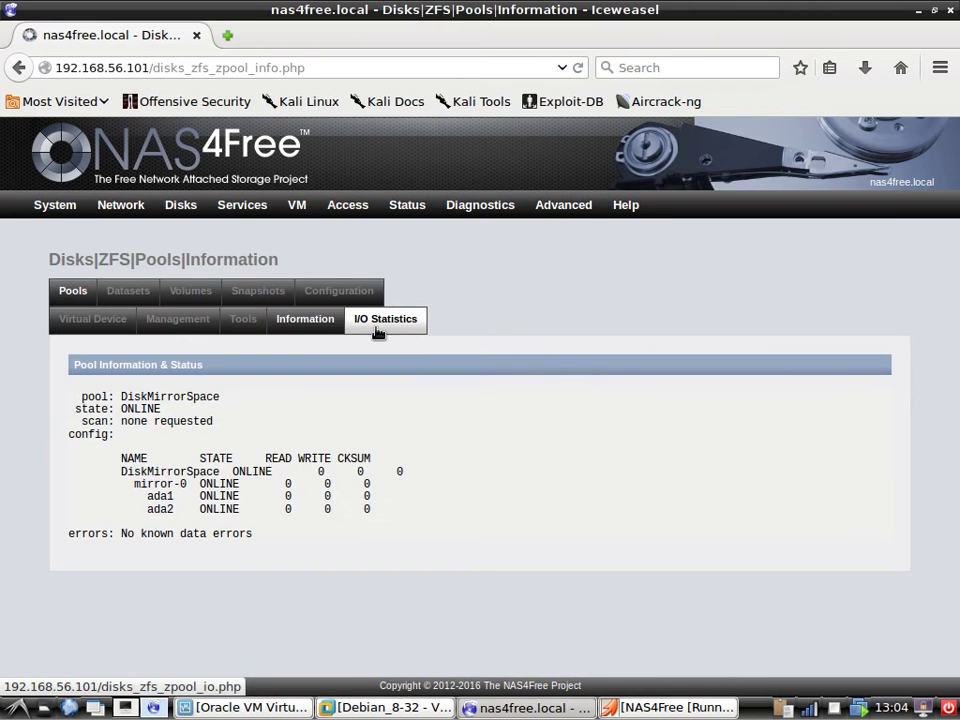
left_click(382, 319)
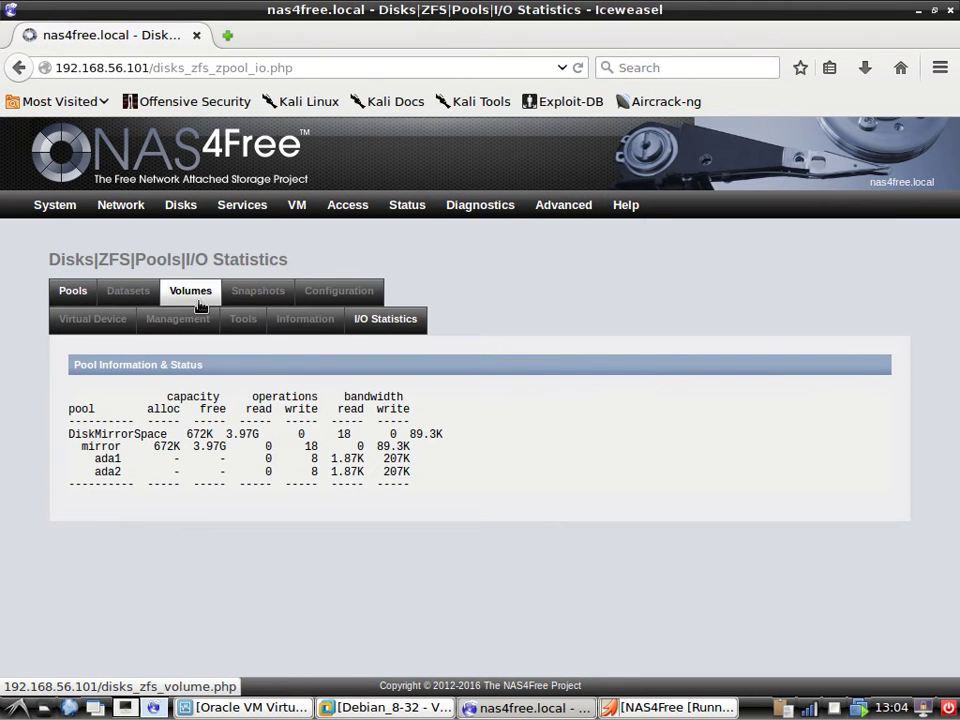
left_click(193, 290)
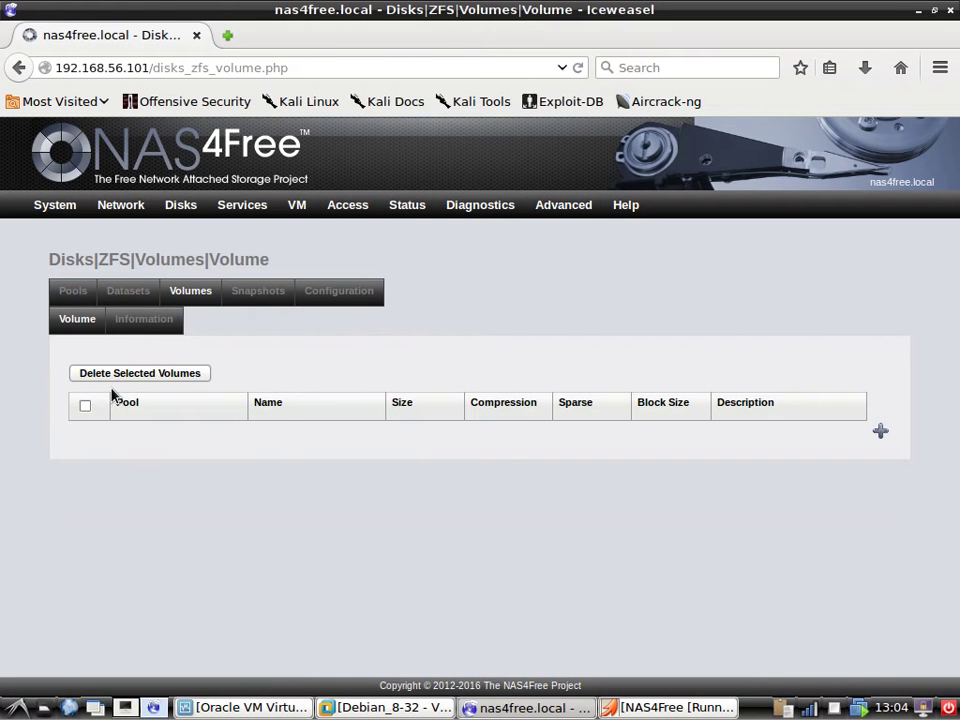
Open a new-dataset form, leave it unsaved, and return to the Volumes list.
left_click(137, 289)
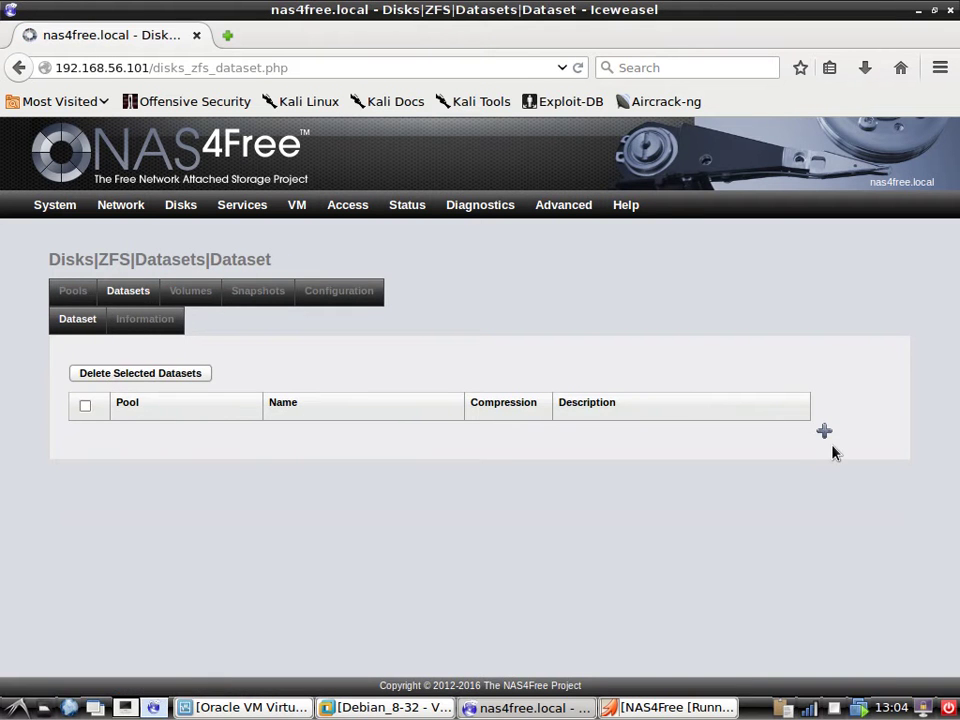
left_click(824, 431)
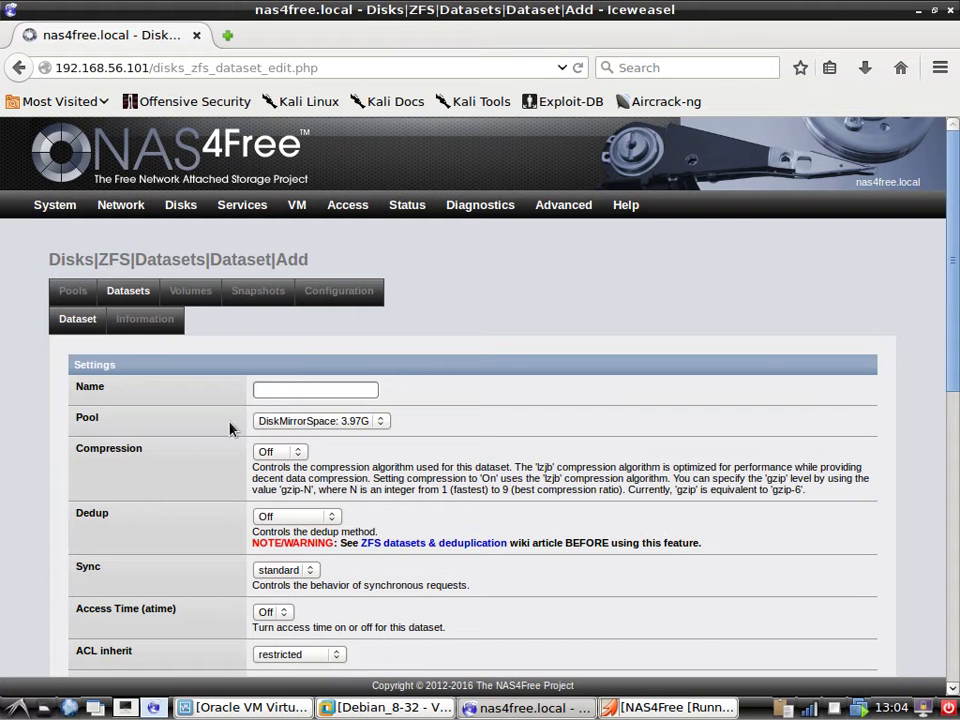
left_click(302, 388)
left_click(302, 389)
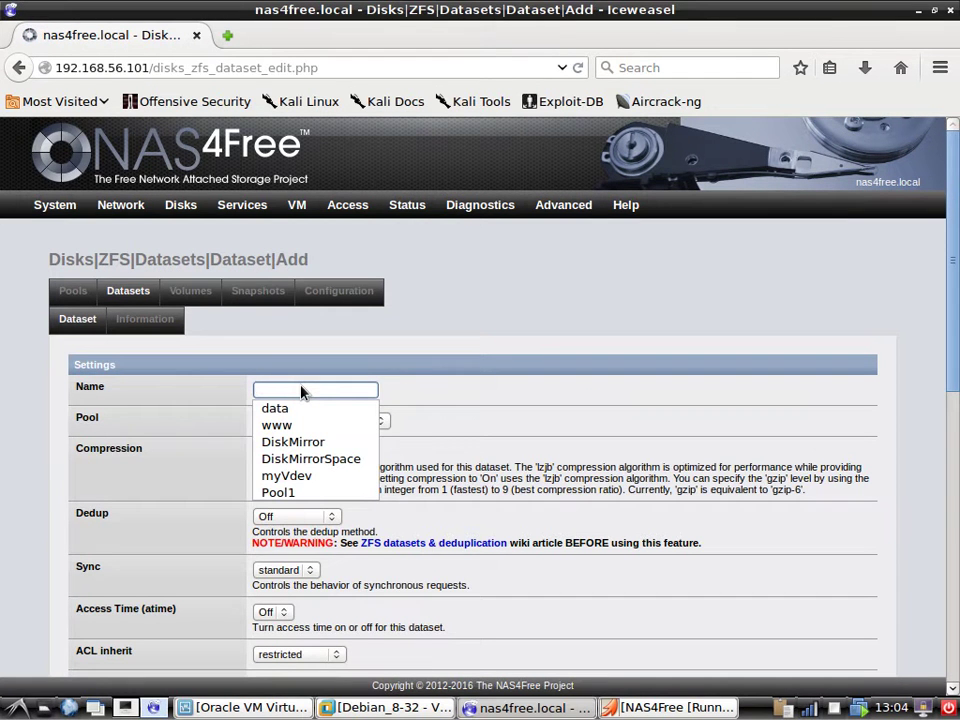
left_click(504, 390)
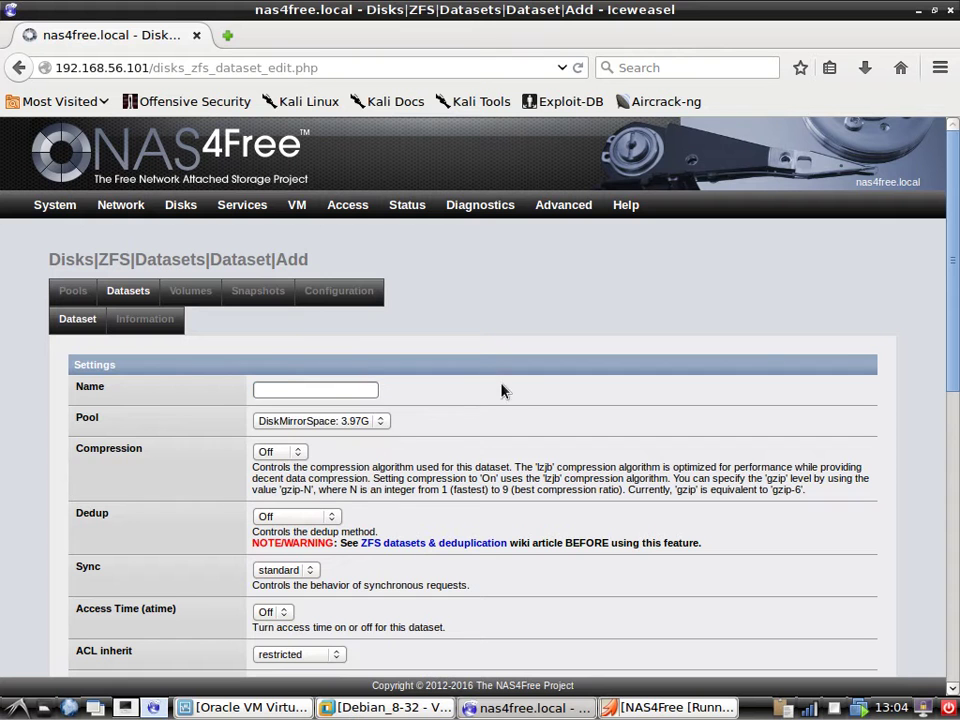
left_click(197, 294)
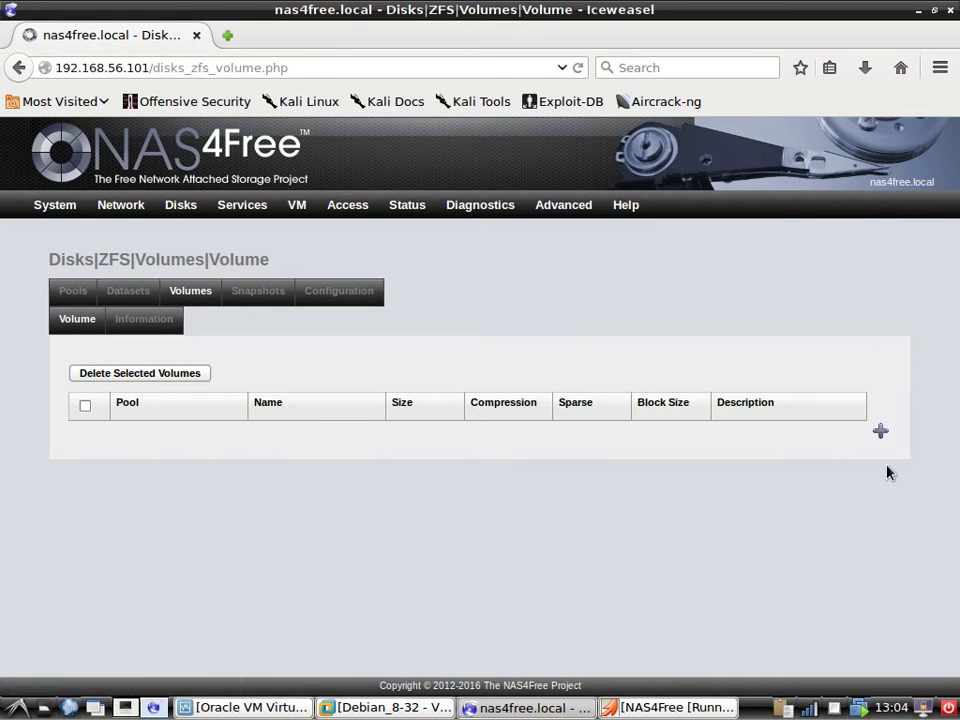
Submit a new volume named Pool1Vol on DiskMirrorSpace without a size, triggering the error.
left_click(880, 431)
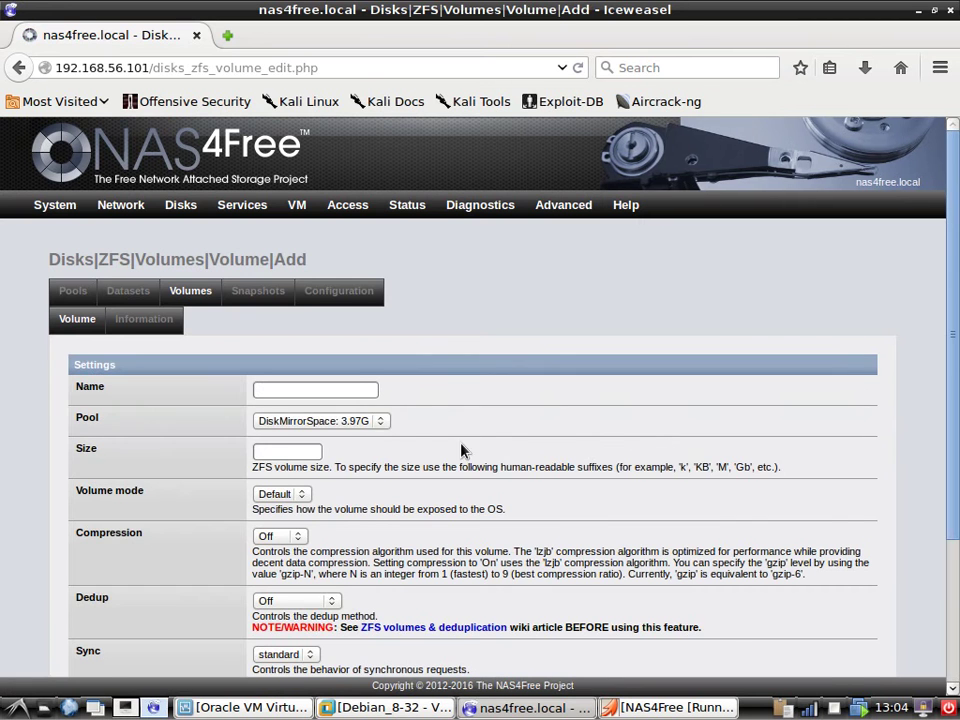
left_click(380, 424)
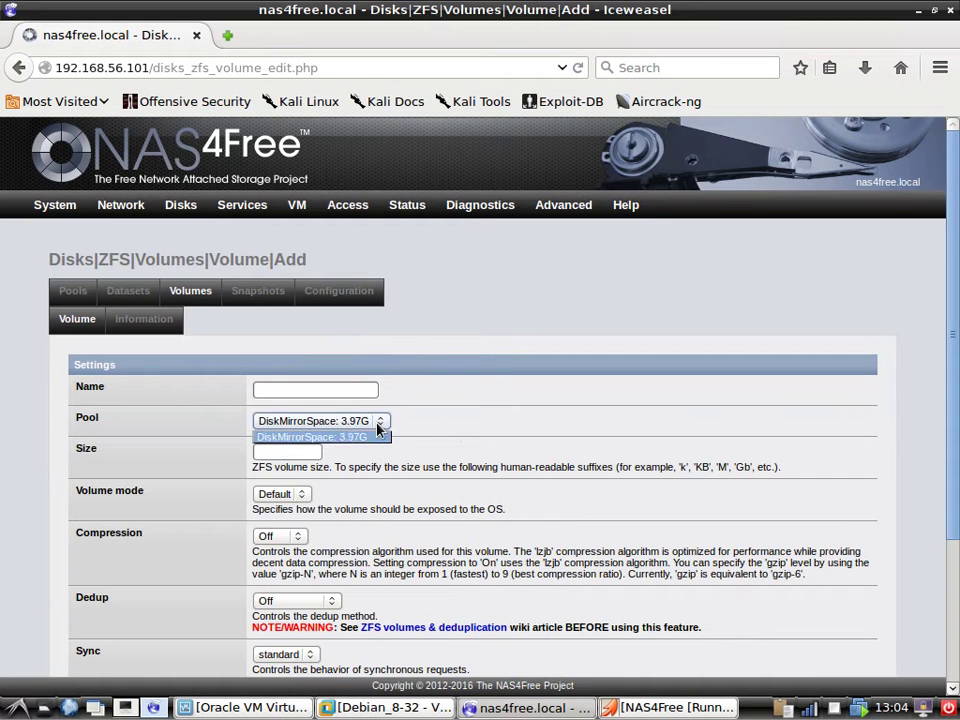
left_click(379, 429)
scroll(163, 509, "down", 2)
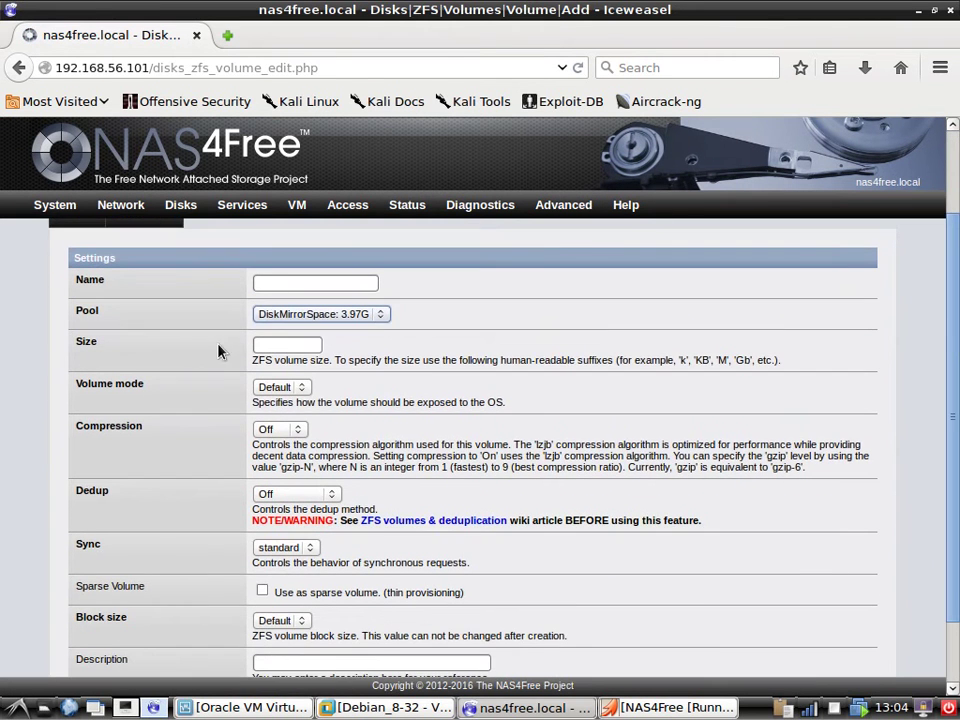
left_click(325, 284)
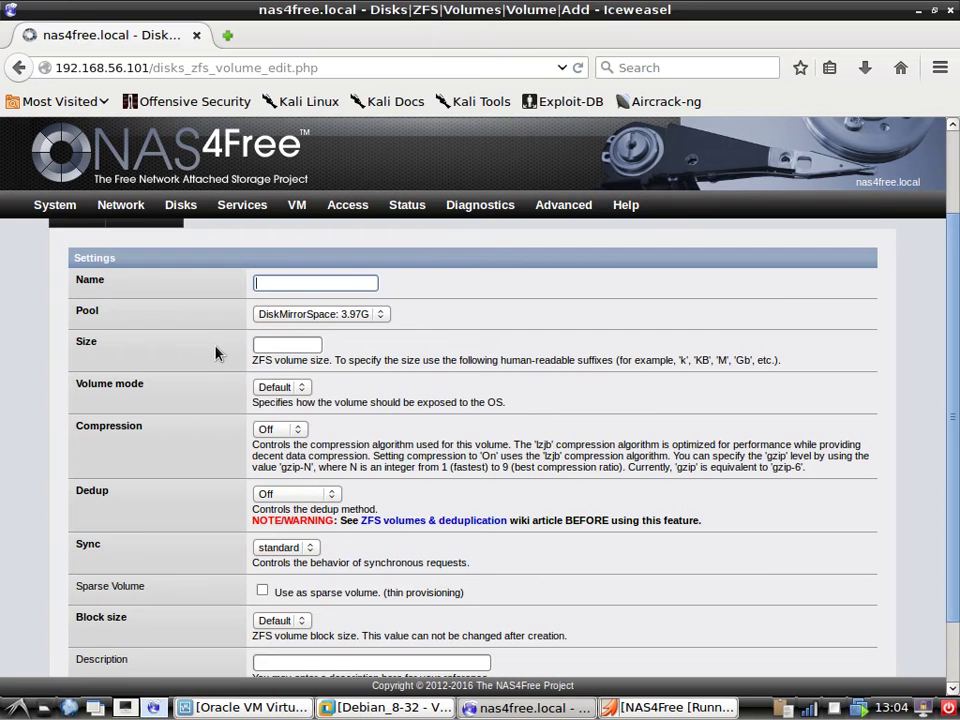
scroll(213, 374, "down", 2)
scroll(213, 374, "up", 3)
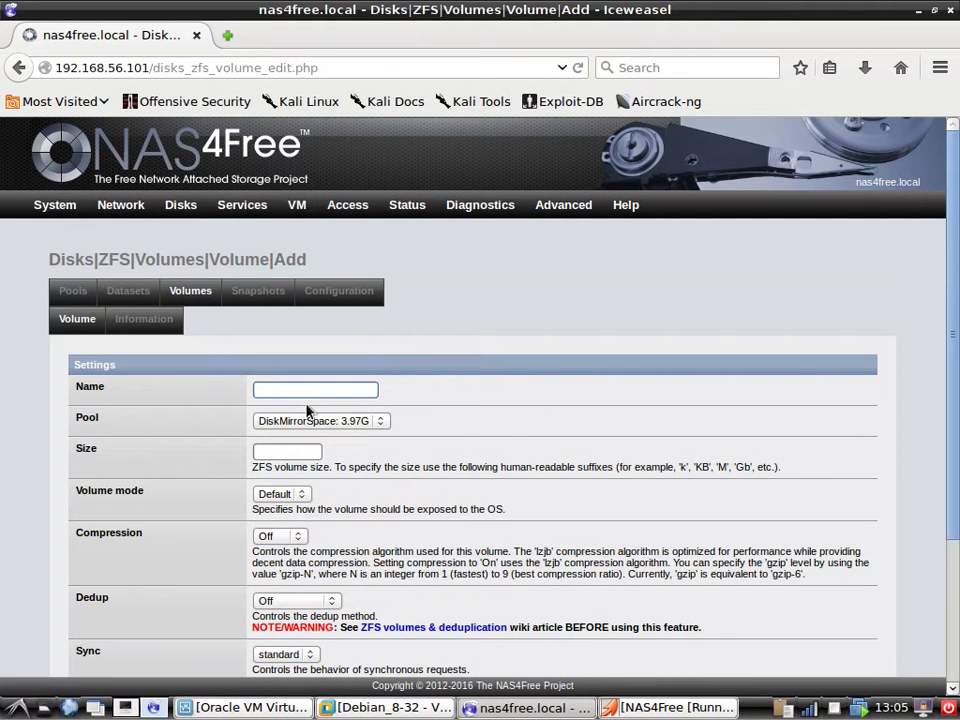
type("P")
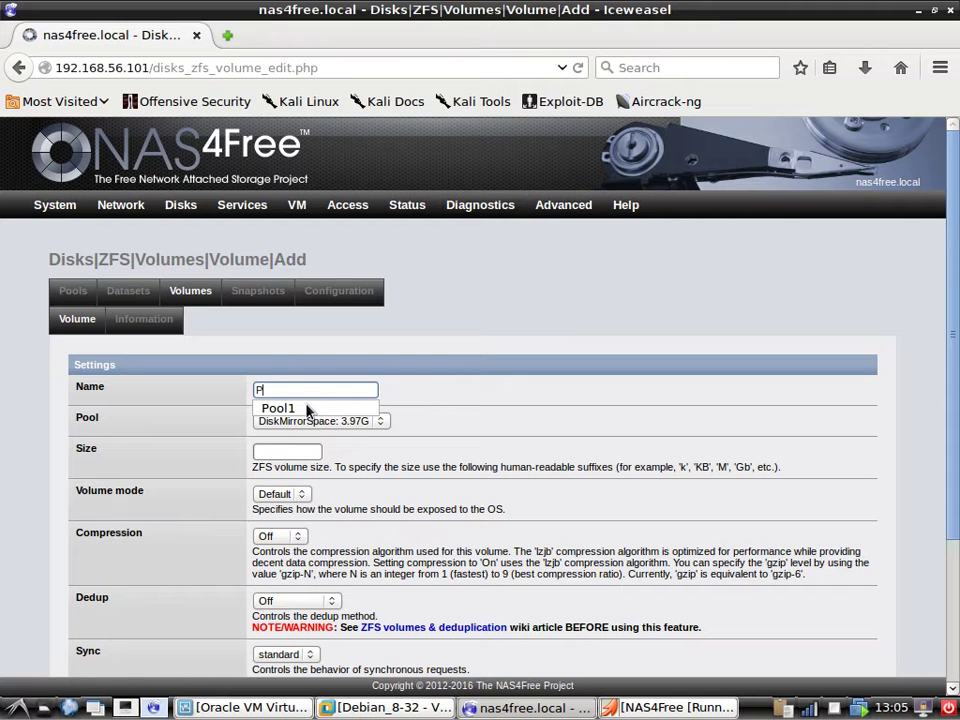
left_click(308, 409)
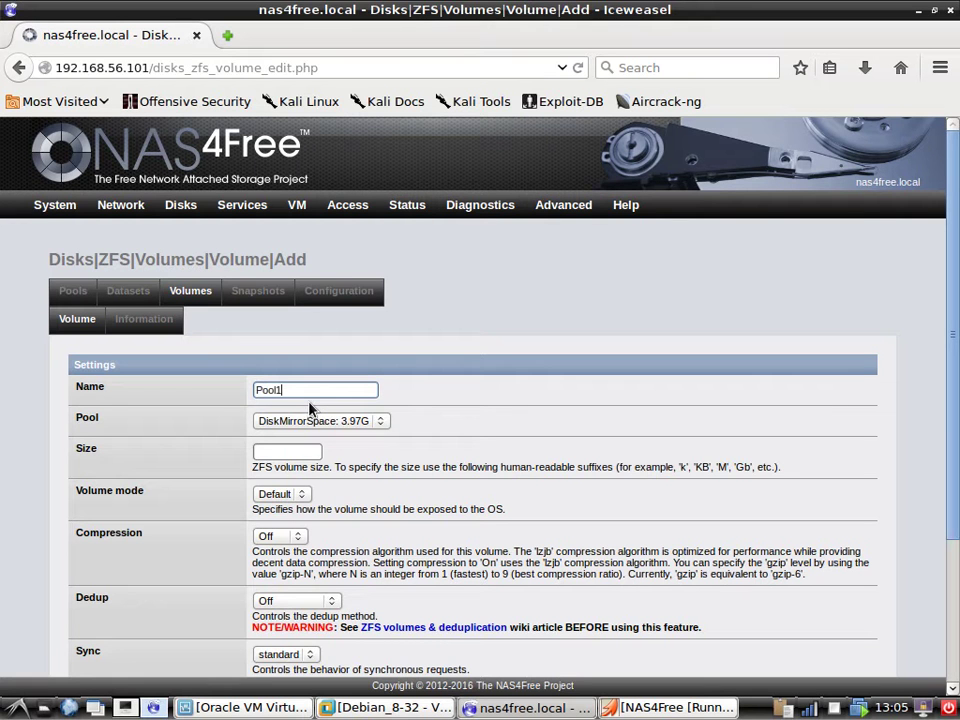
type("Vol")
scroll(195, 485, "down", 2)
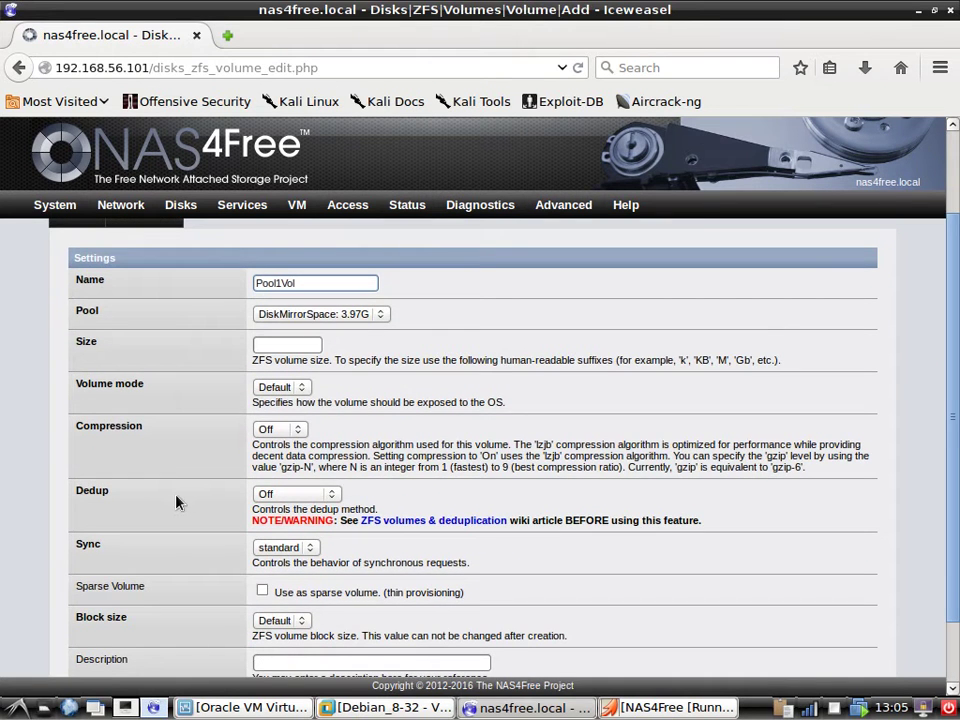
scroll(226, 491, "down", 2)
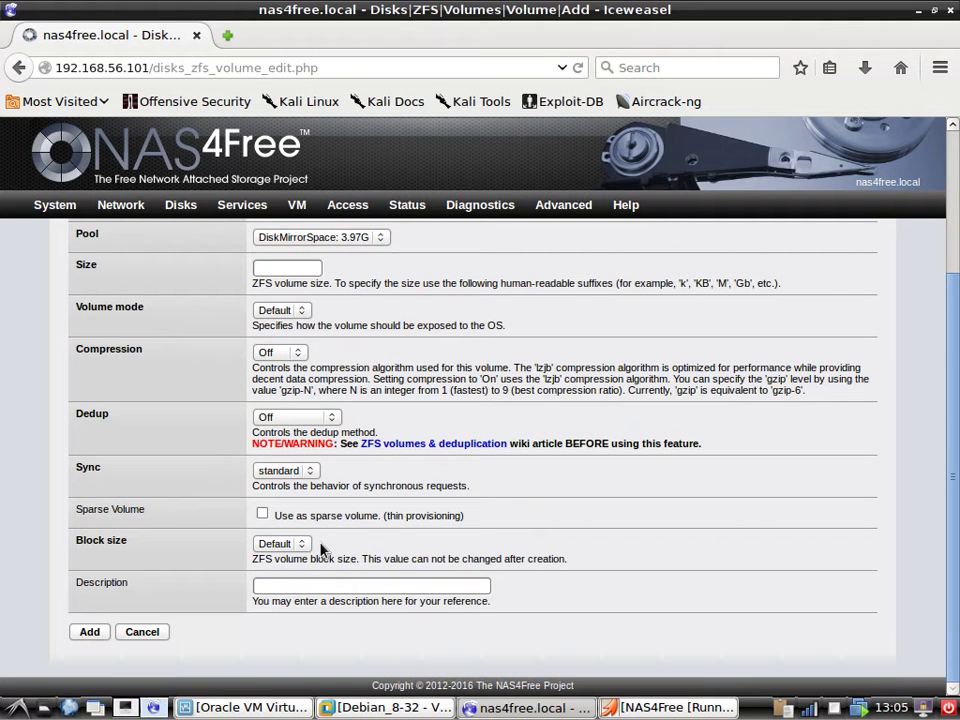
left_click(89, 632)
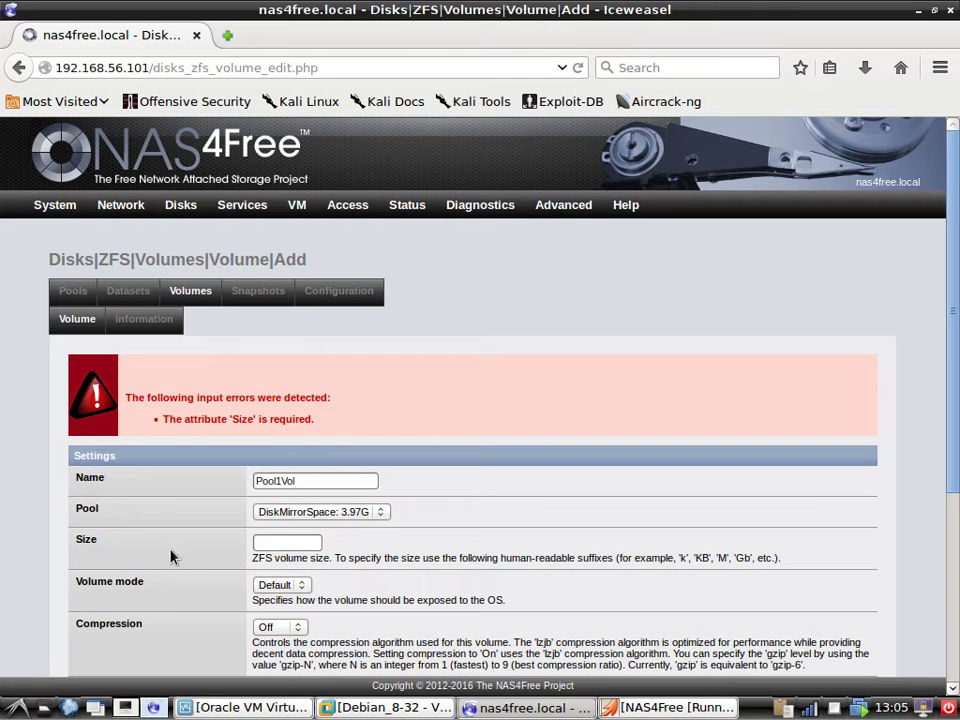
Leave the rejected volume form and go to the empty Datasets list.
left_click(378, 515)
left_click(380, 516)
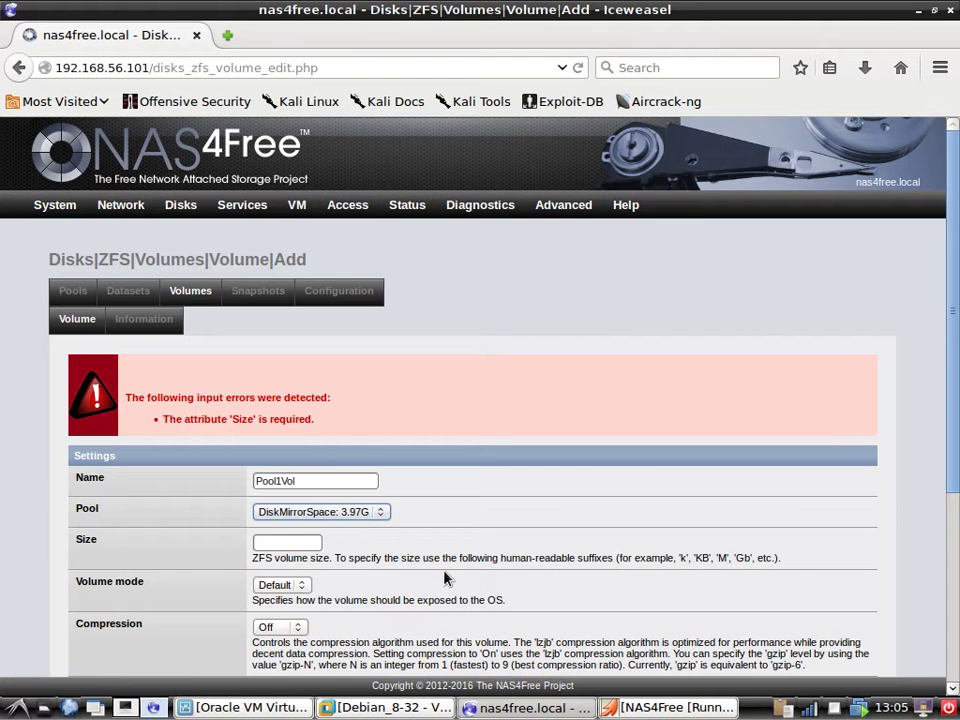
left_click(128, 292)
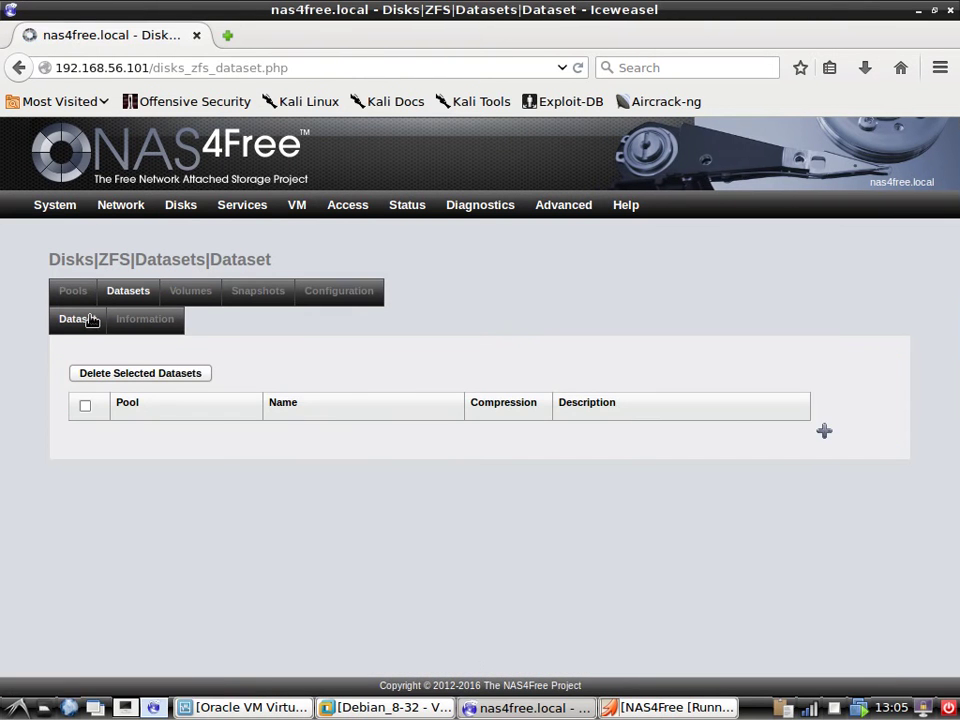
Create dataset Pool1Vol on DiskMirrorSpace, choosing the name from the field's history.
left_click(74, 292)
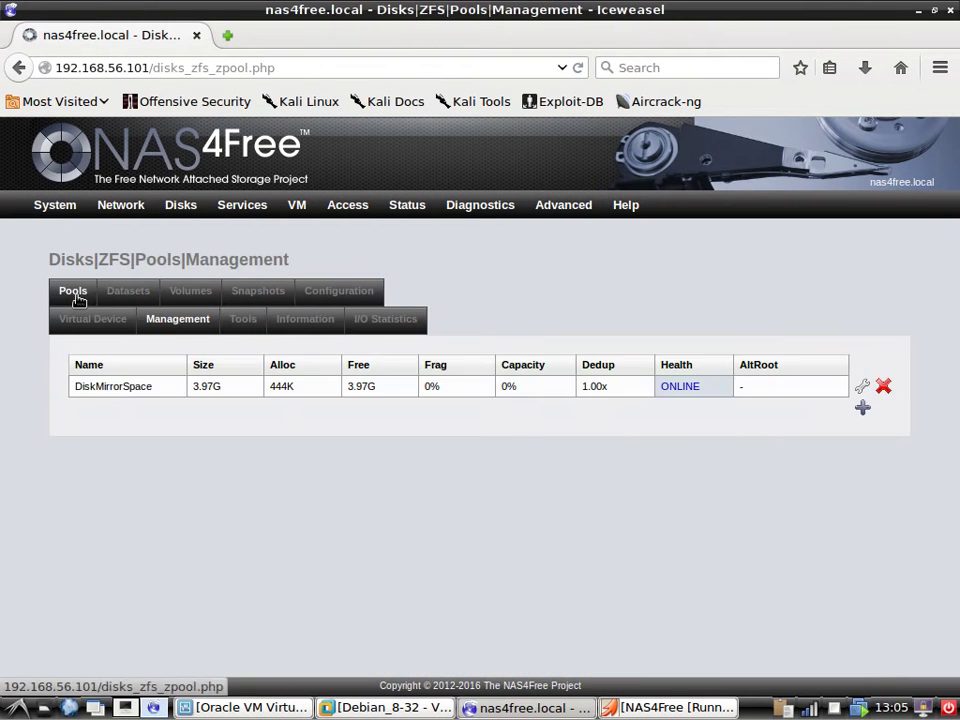
left_click(128, 291)
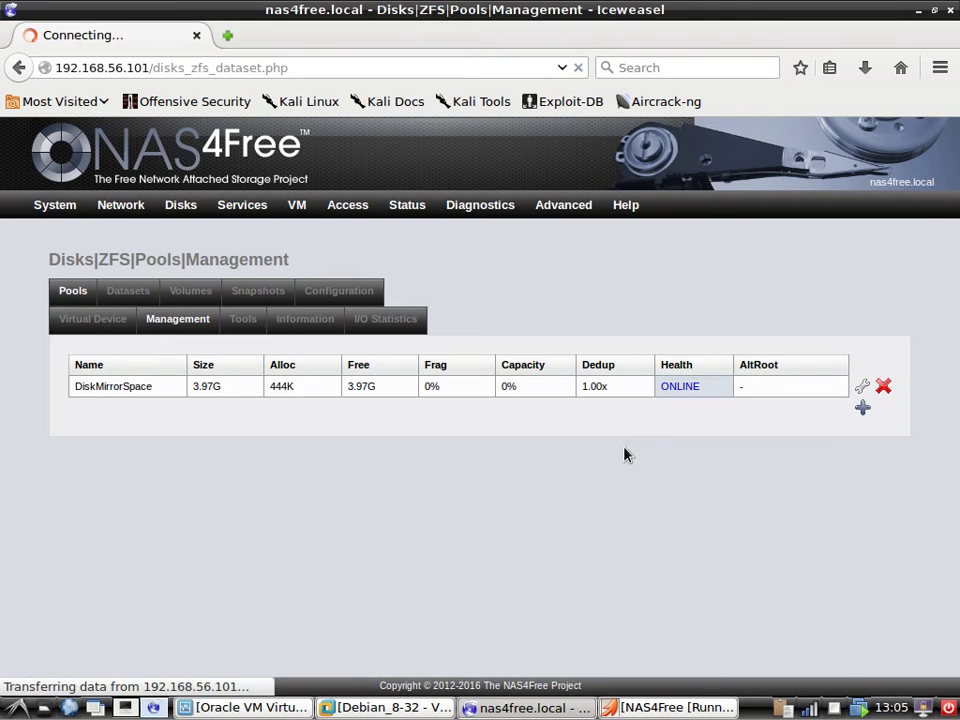
left_click(824, 430)
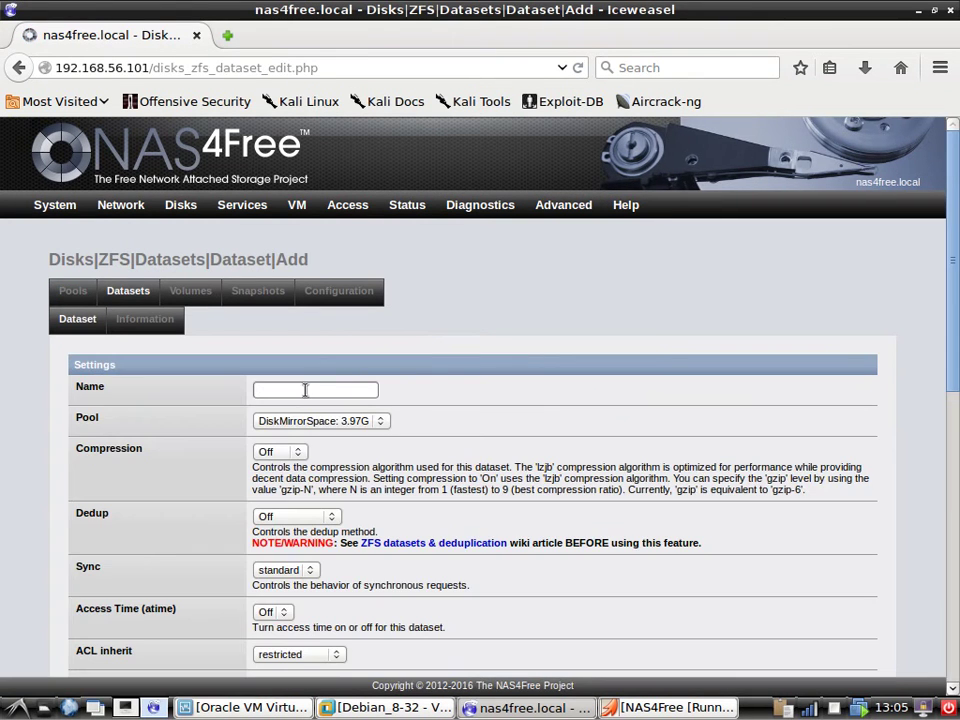
left_click(315, 389)
left_click(303, 391)
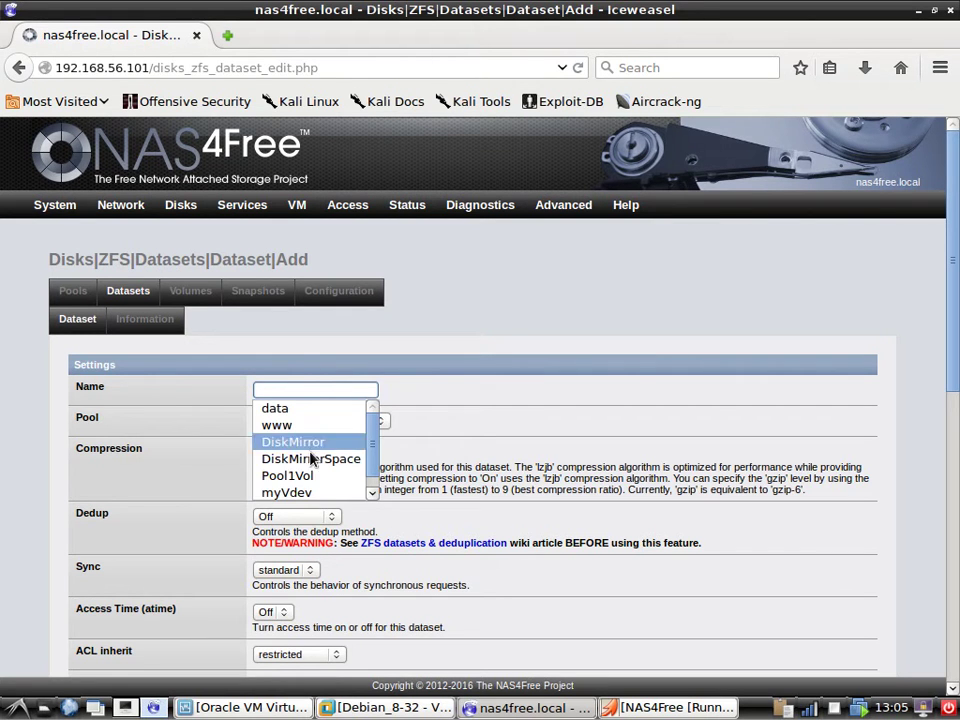
left_click(333, 480)
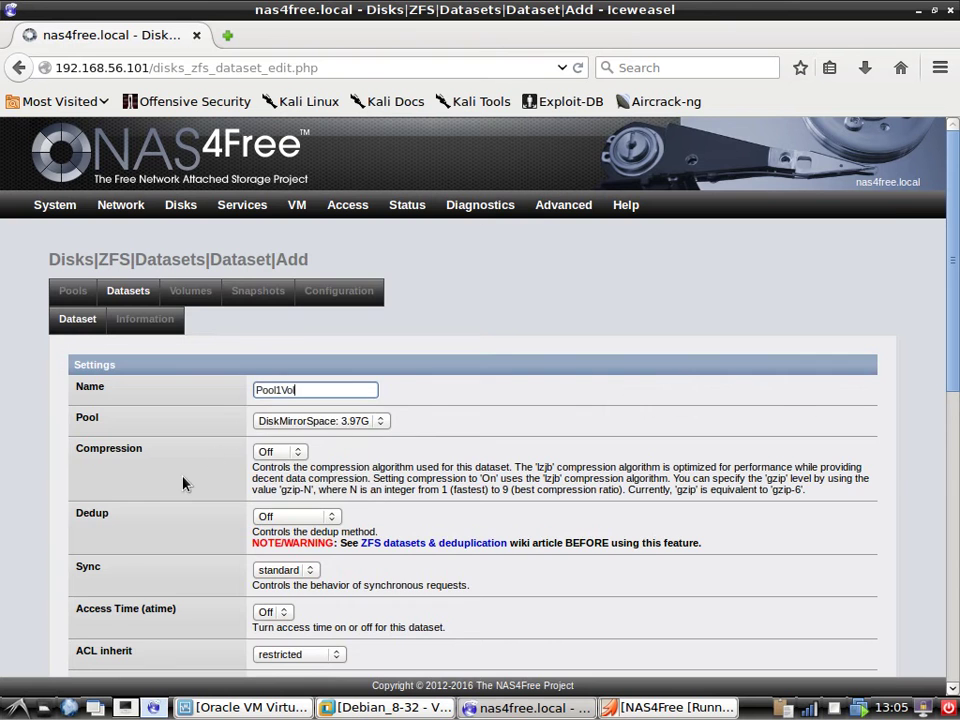
scroll(183, 485, "down", 3)
scroll(183, 485, "down", 4)
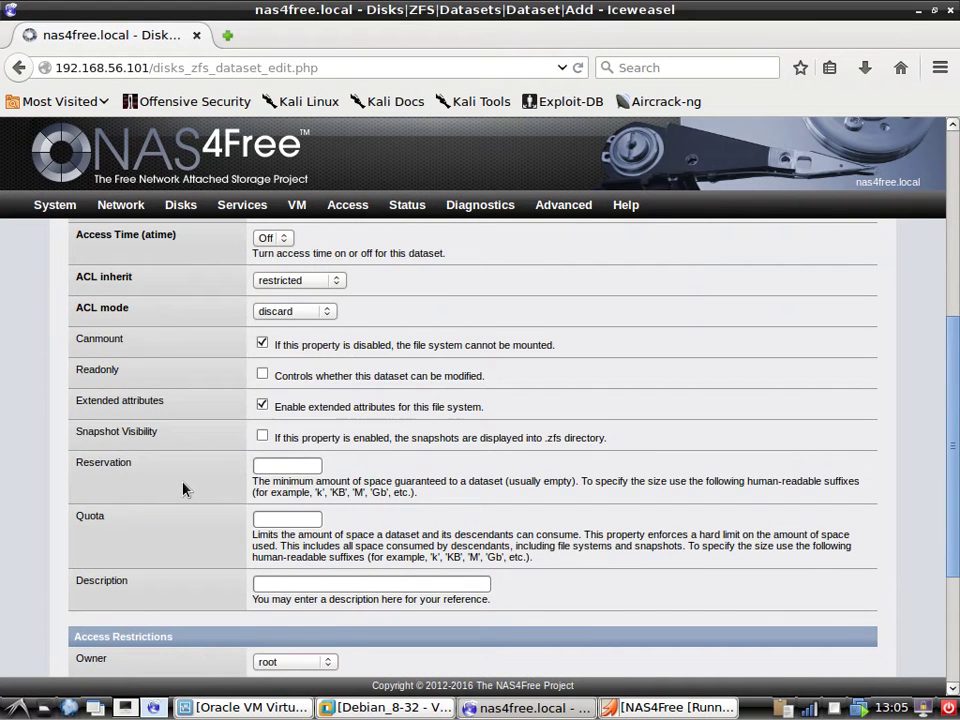
scroll(183, 489, "down", 4)
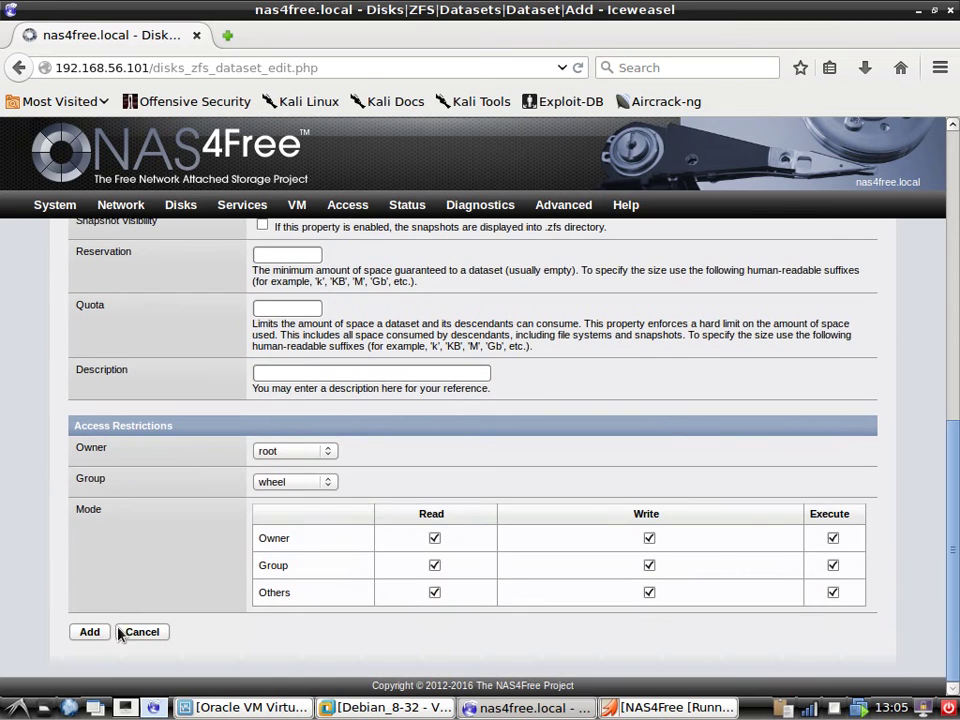
left_click(91, 633)
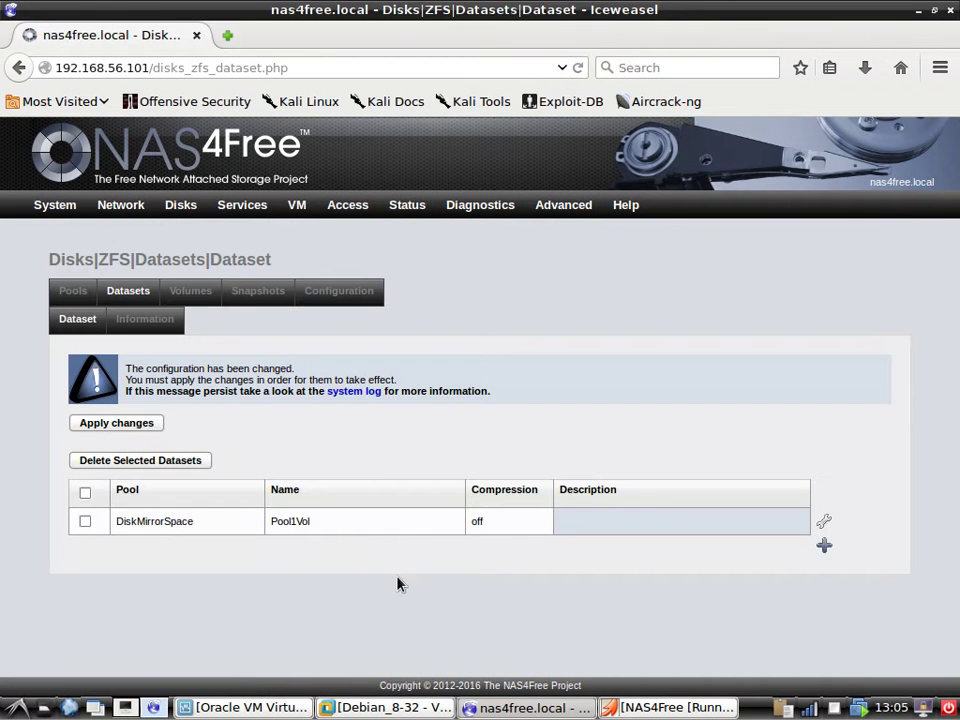
Cancel deleting the selected datasets so Pool1Vol remains listed.
left_click(111, 462)
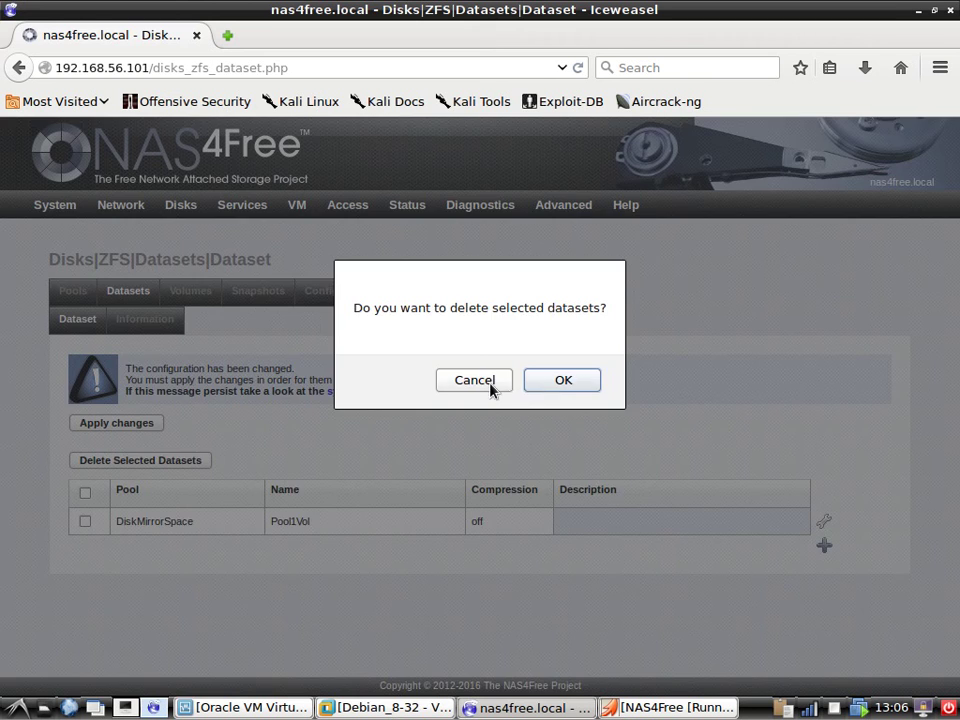
key("Return")
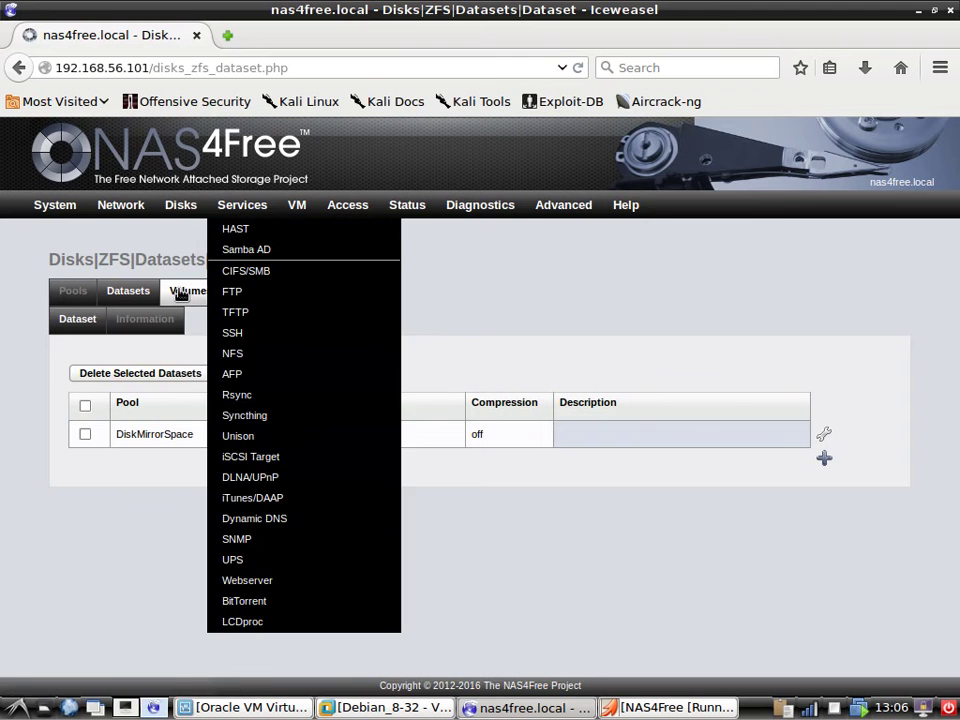
Abandon a new-volume form and go to the Services CIFS/SMB settings page.
left_click(184, 291)
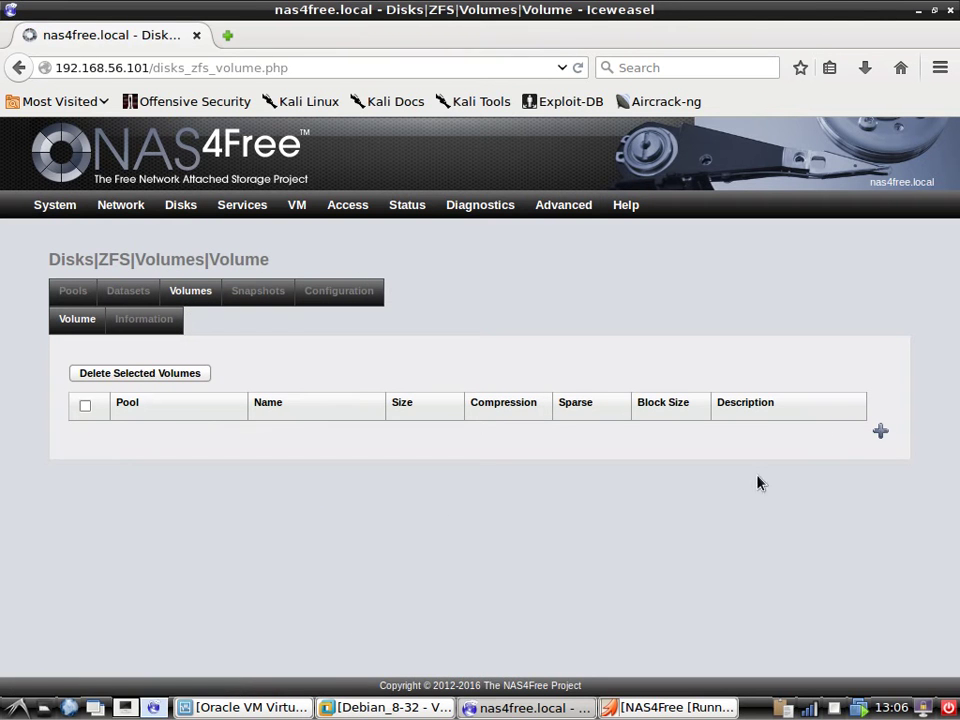
left_click(881, 432)
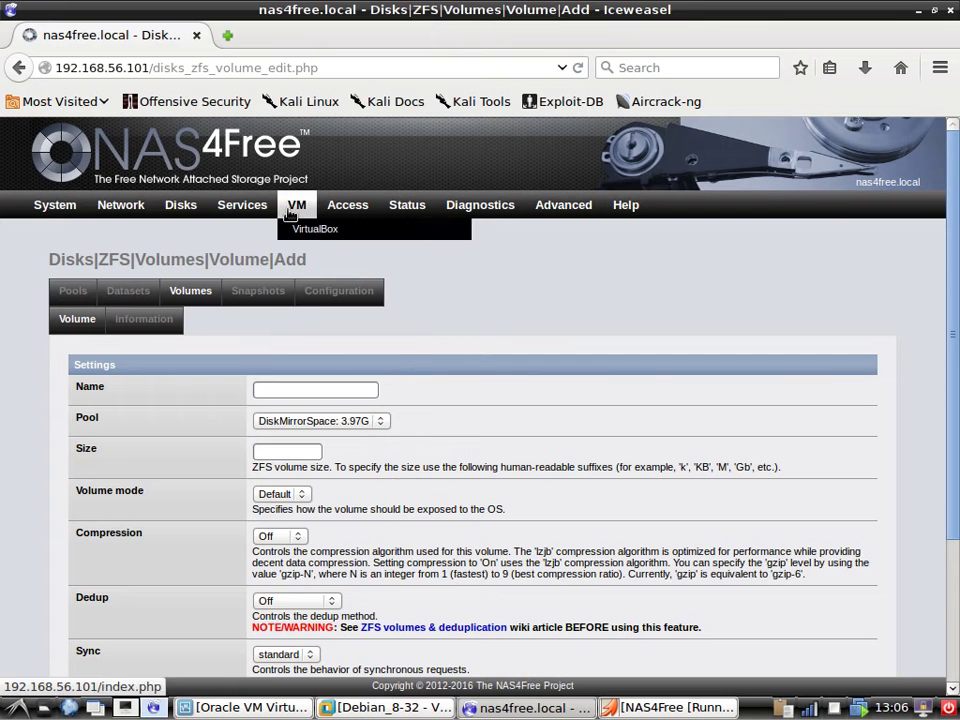
mouse_move(240, 208)
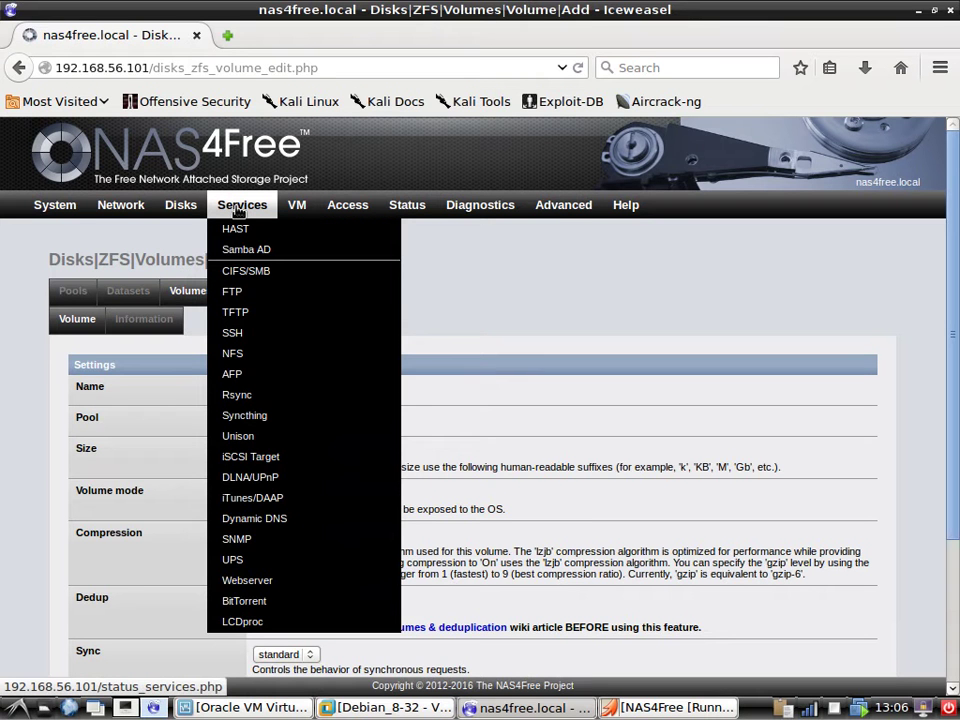
mouse_move(150, 210)
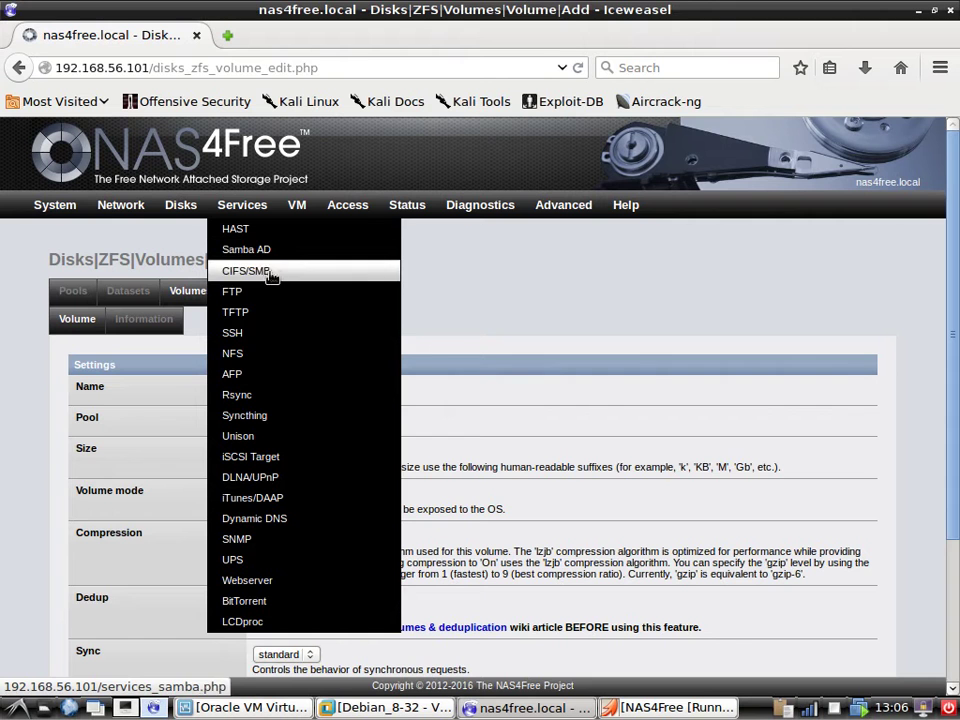
left_click(328, 274)
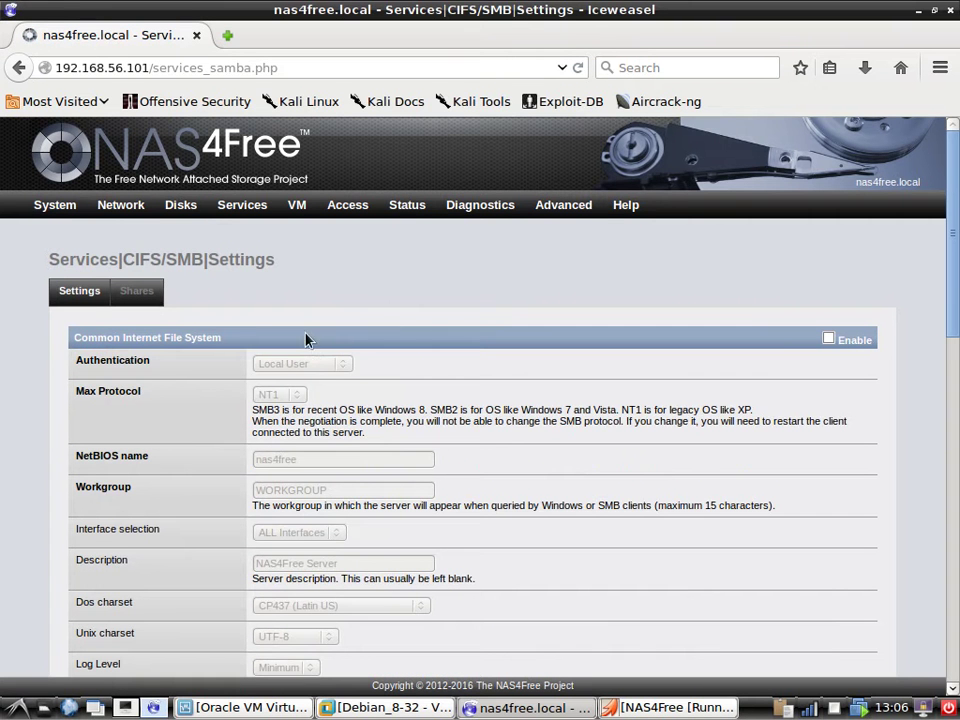
Enable the CIFS/SMB service and keep Local User as the authentication method.
left_click(829, 341)
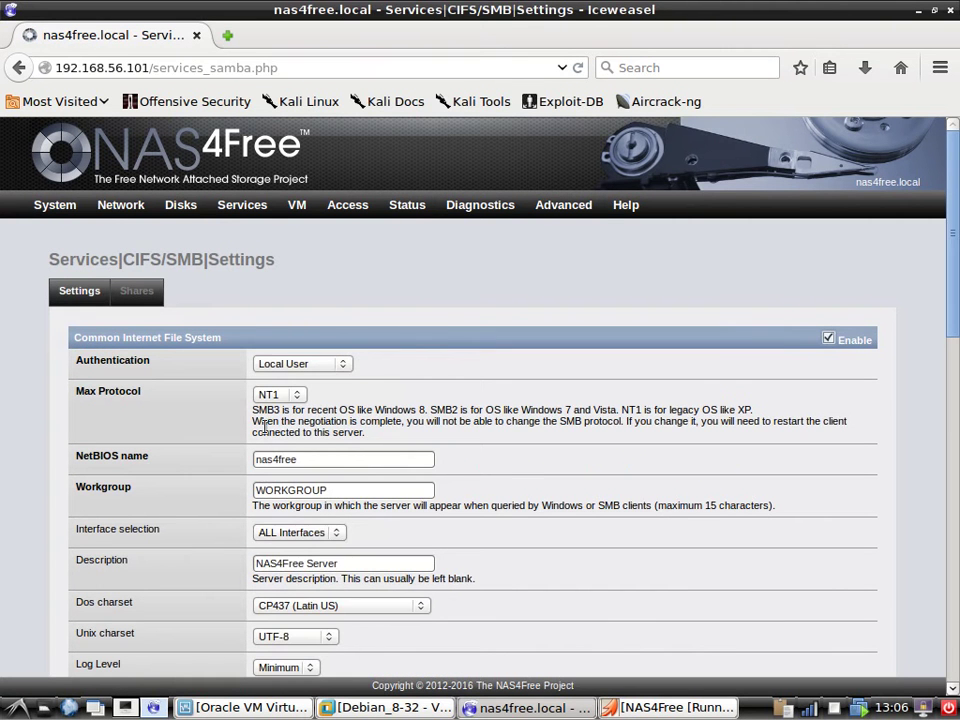
scroll(145, 440, "down", 2)
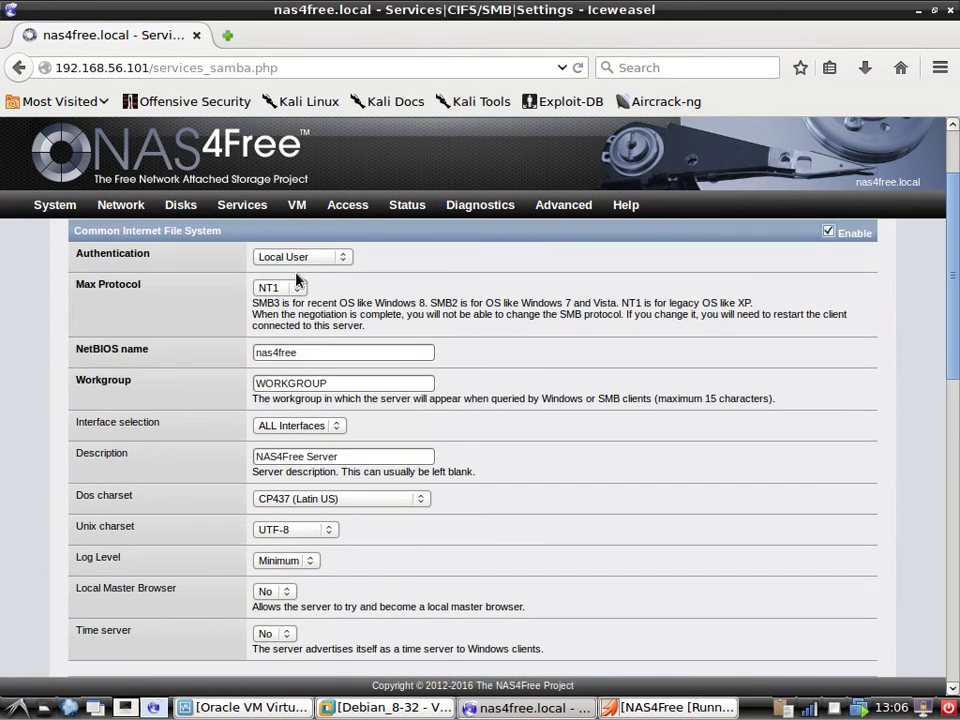
left_click(310, 258)
left_click(323, 268)
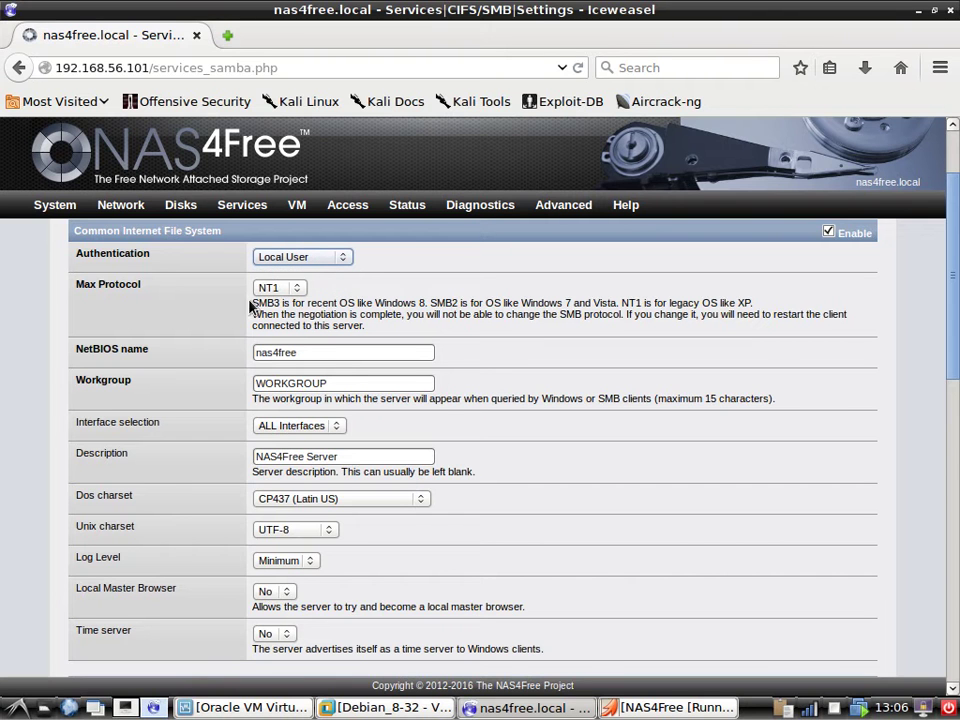
left_click(330, 262)
left_click(326, 268)
Leave the maximum protocol at NT1, noting it is meant for Windows XP clients.
left_click(300, 292)
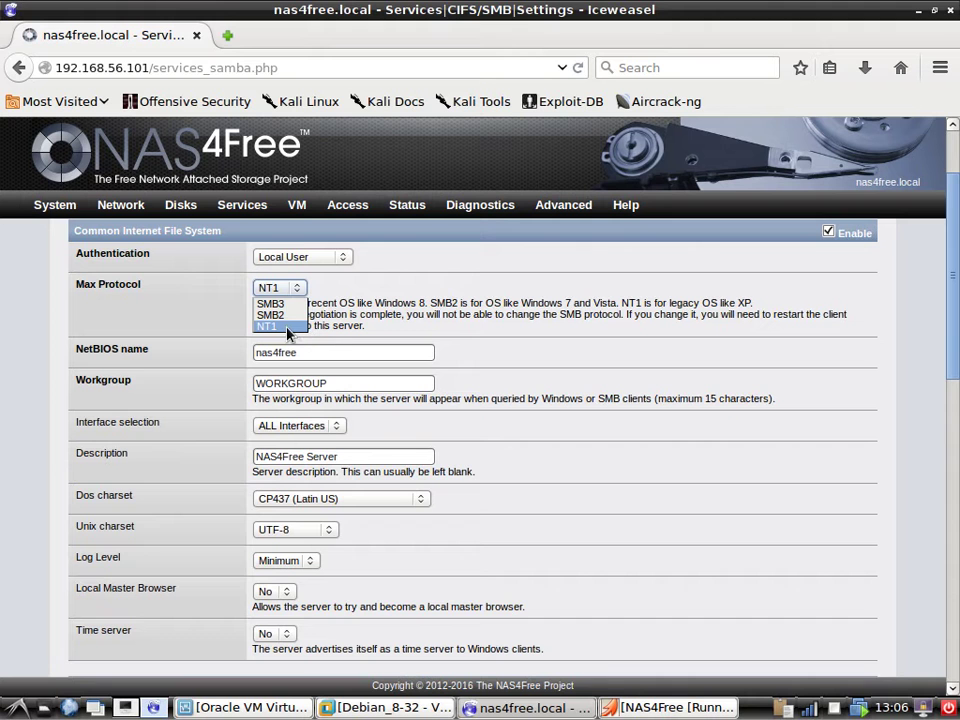
left_click(287, 328)
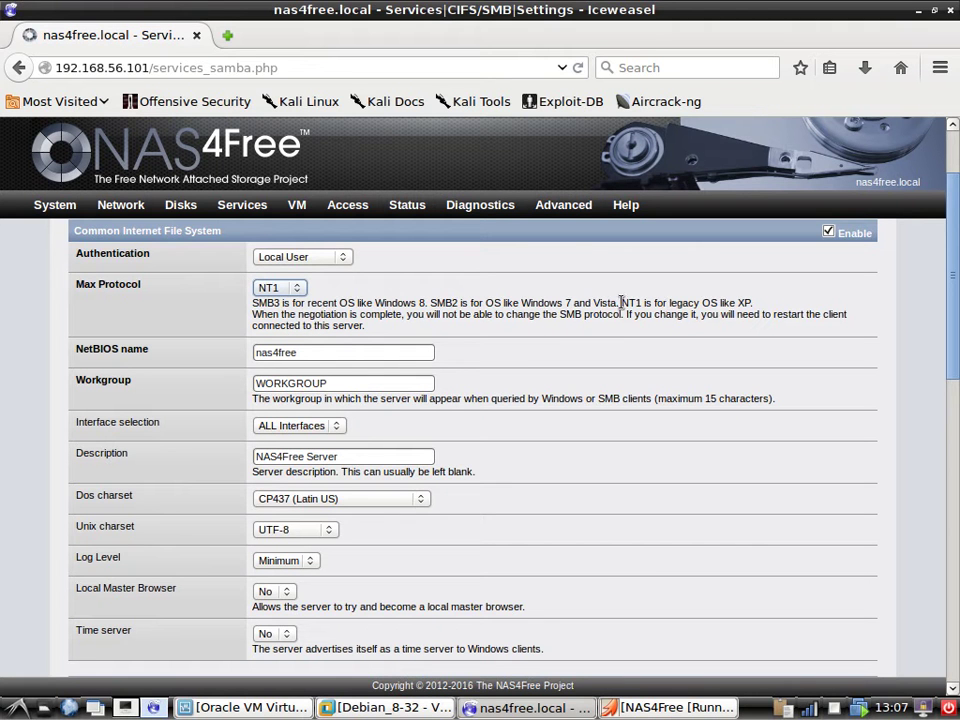
left_click_drag(621, 302, 749, 302)
left_click(570, 345)
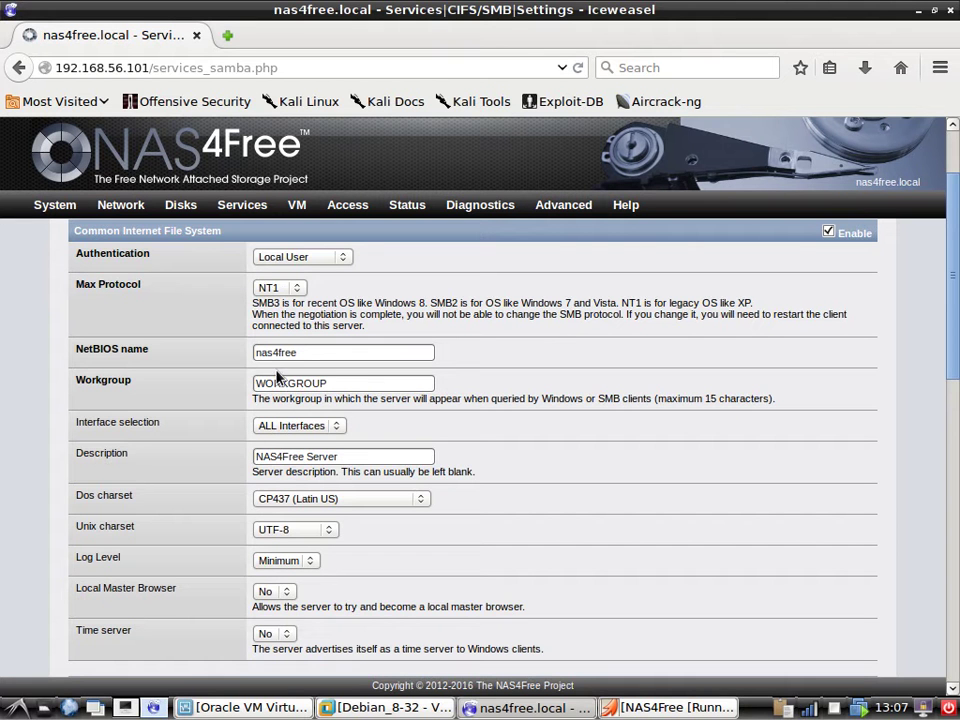
Review the remaining settings: NetBIOS name nas4free, workgroup WORKGROUP, large read/write and 1024 AIO sizes.
scroll(195, 454, "down", 3)
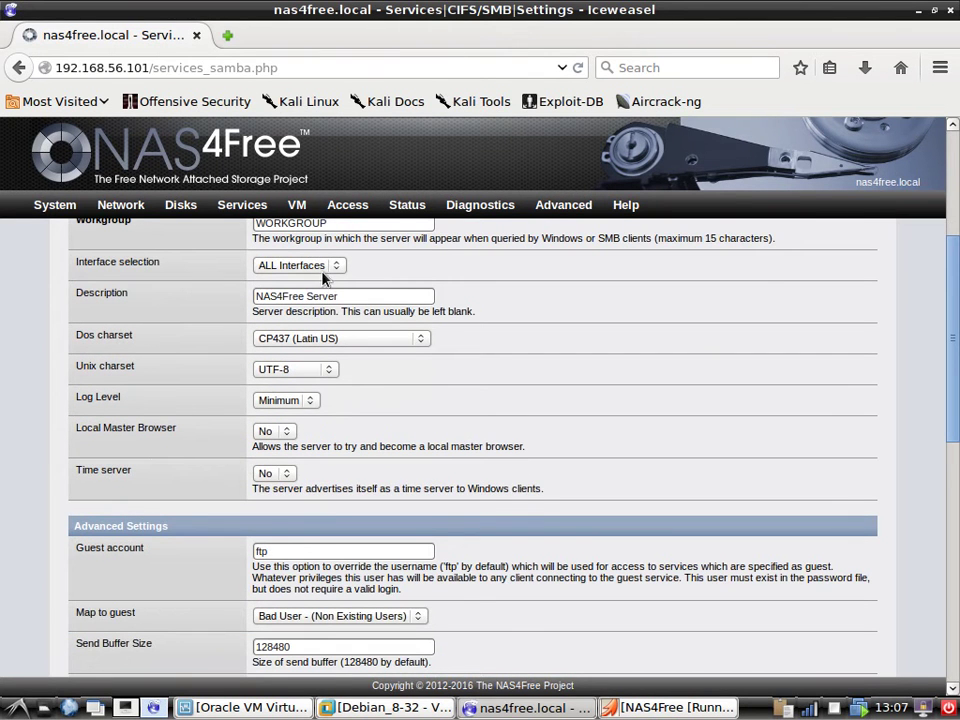
scroll(323, 279, "up", 1)
left_click_drag(358, 275, 212, 279)
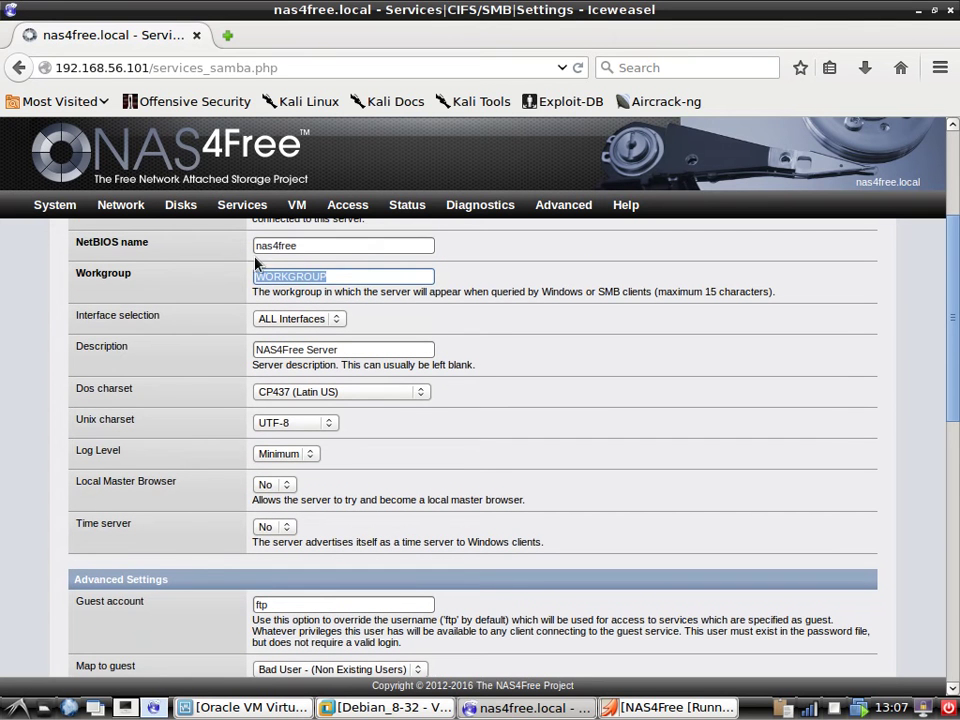
left_click_drag(330, 246, 240, 279)
left_click(343, 279)
scroll(305, 432, "down", 6)
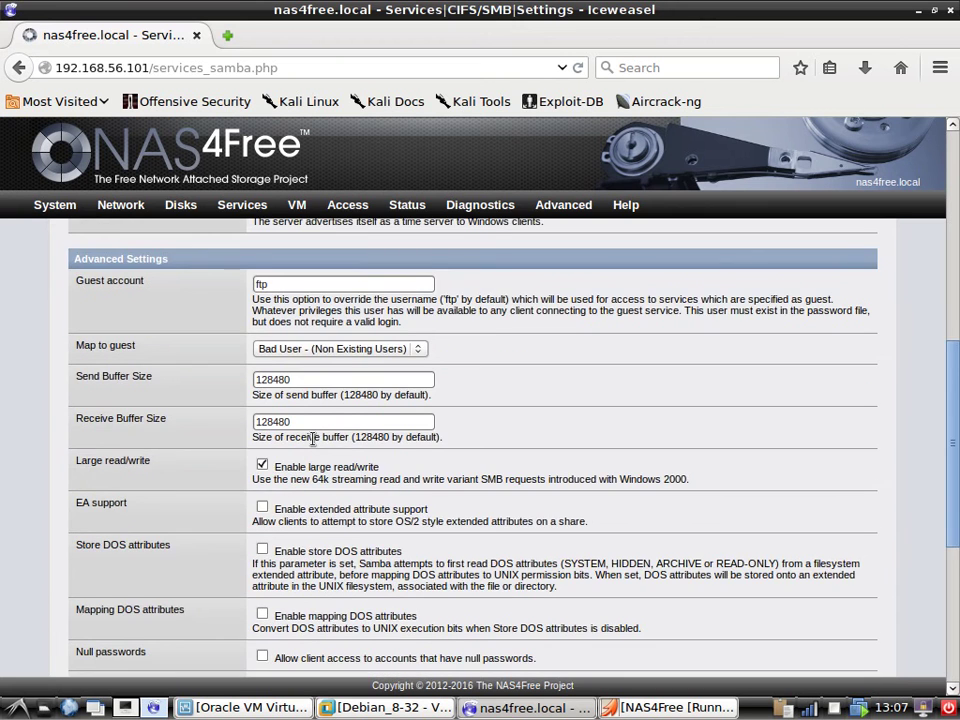
scroll(313, 438, "down", 6)
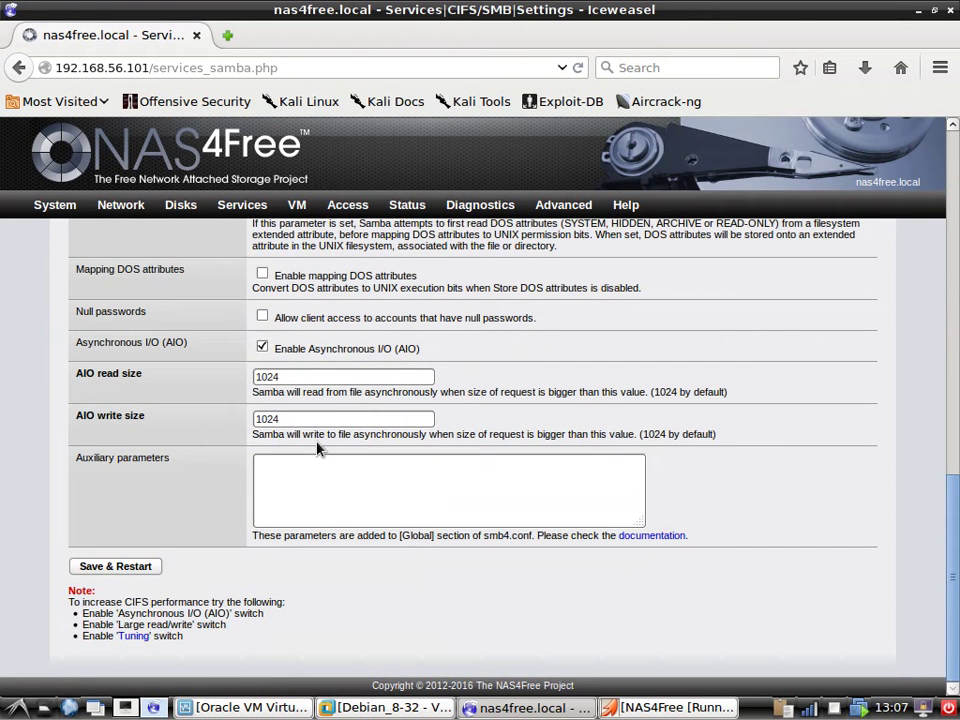
Save and restart the CIFS/SMB service, then view the empty Shares list.
left_click(122, 571)
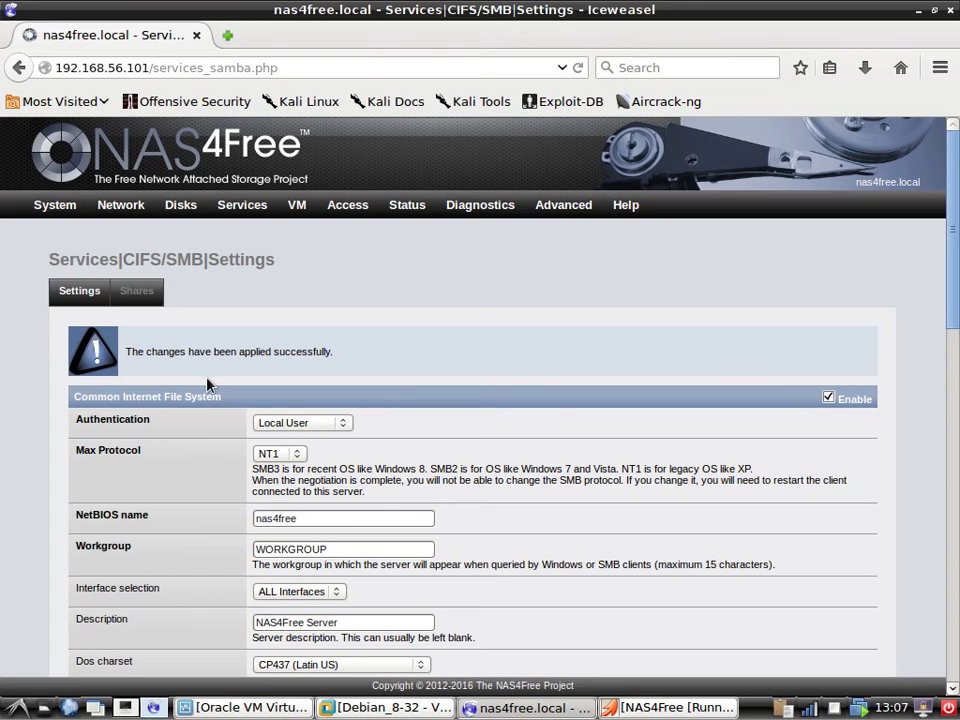
left_click(136, 291)
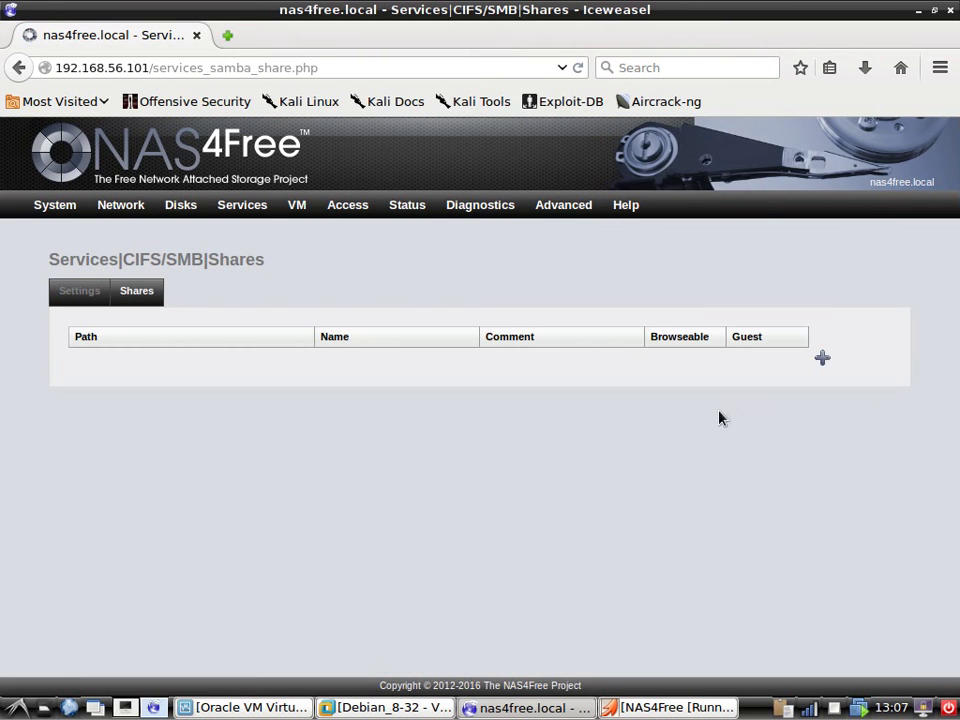
Start a new SMB share and set its path to /mnt/DiskMirrorSpace/Pool1Vol via the folder chooser.
left_click(822, 357)
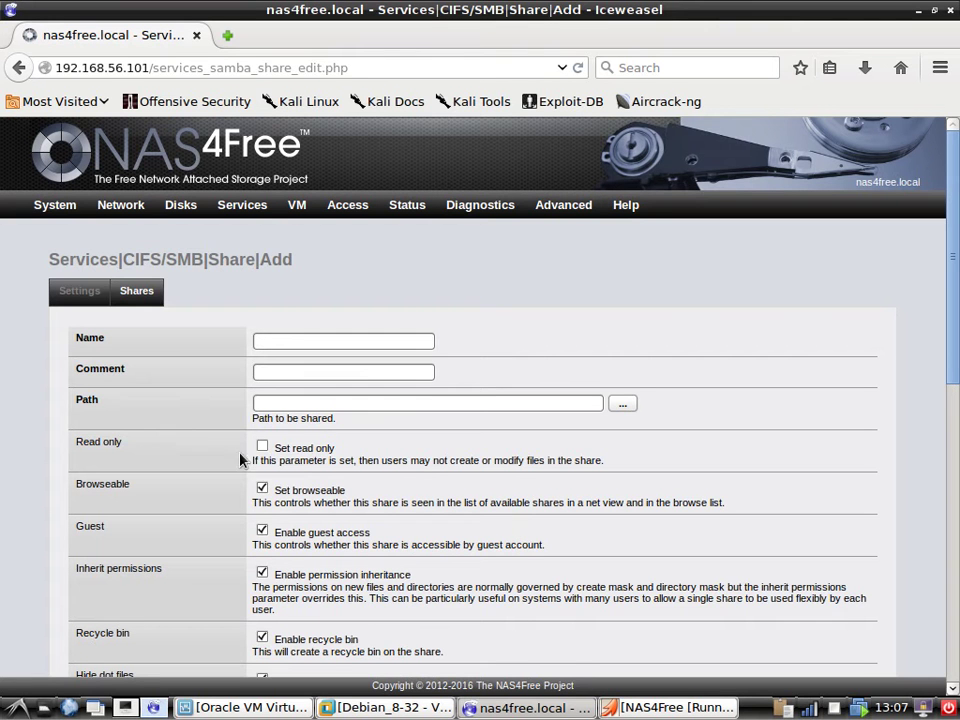
scroll(274, 464, "down", 1)
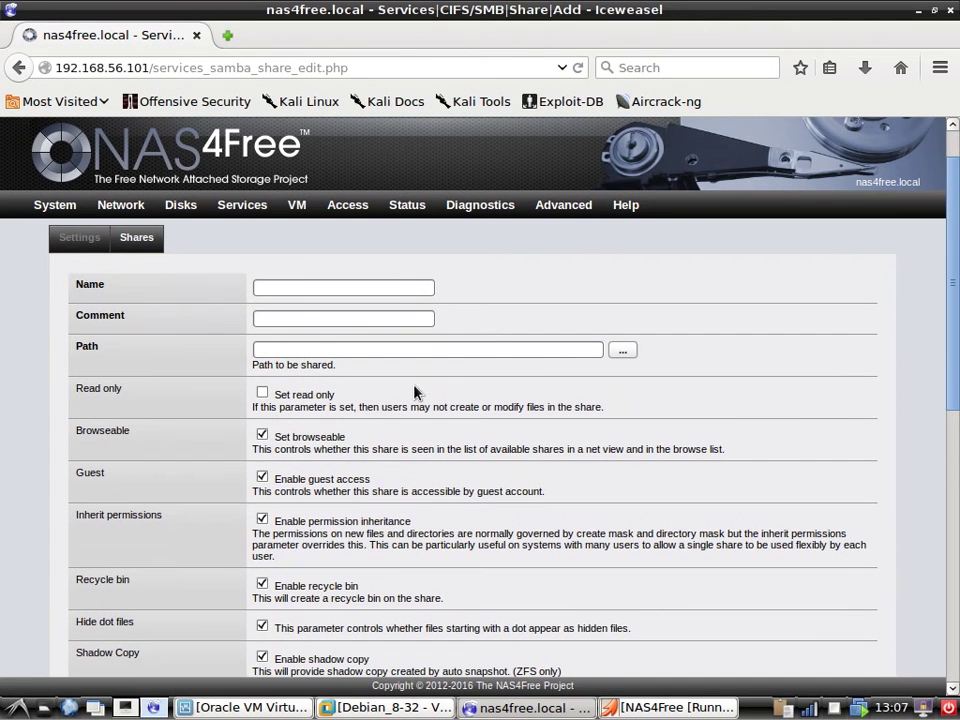
left_click(624, 352)
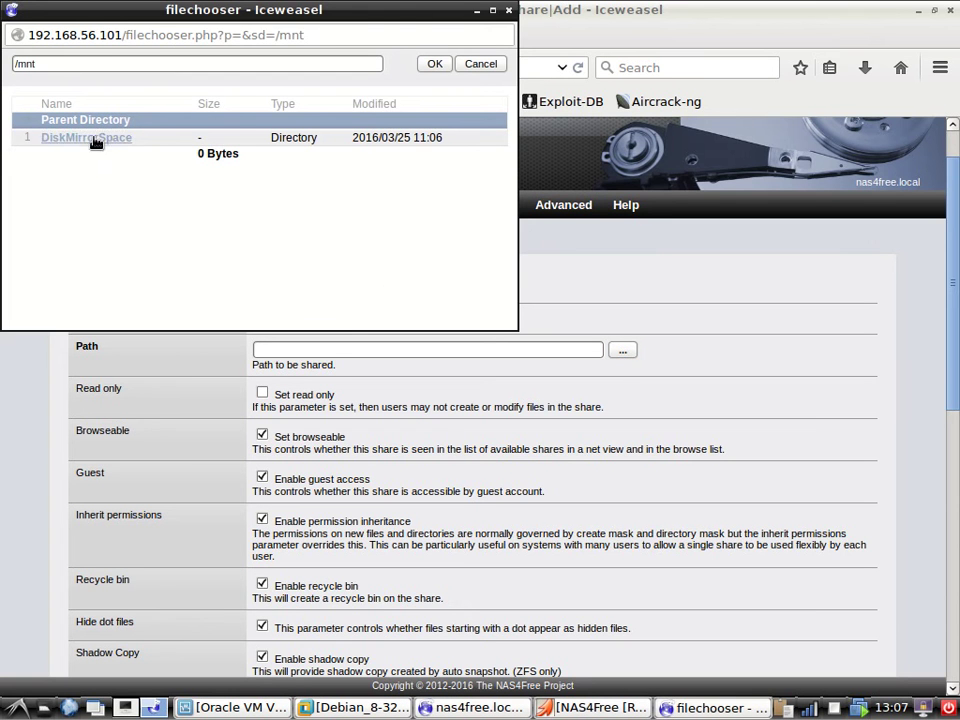
left_click(95, 139)
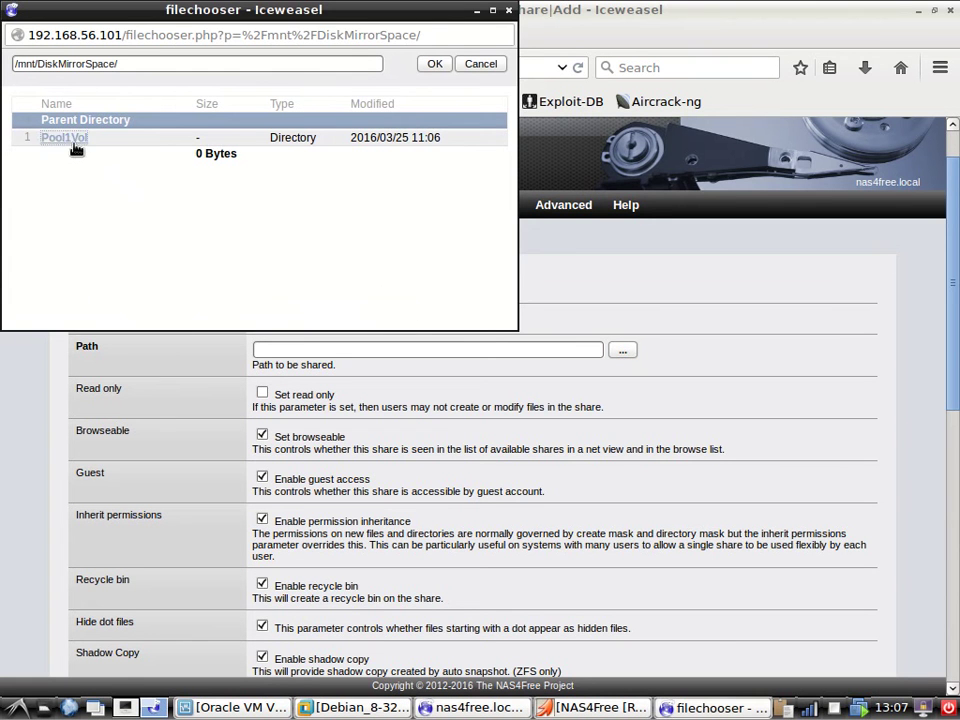
left_click(73, 145)
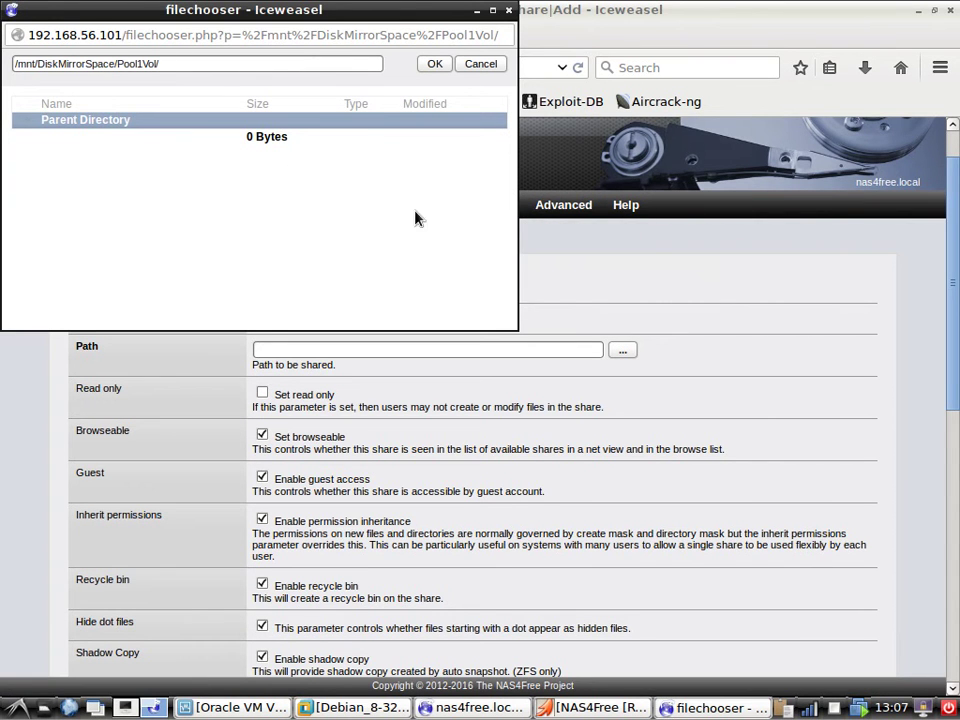
left_click_drag(395, 10, 661, 237)
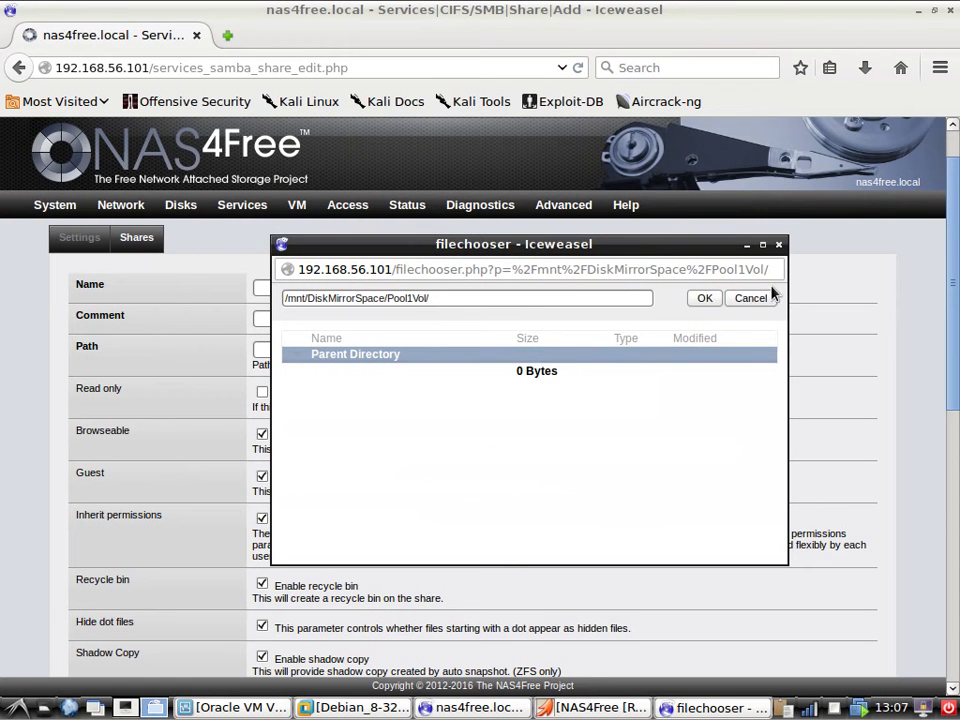
left_click(703, 300)
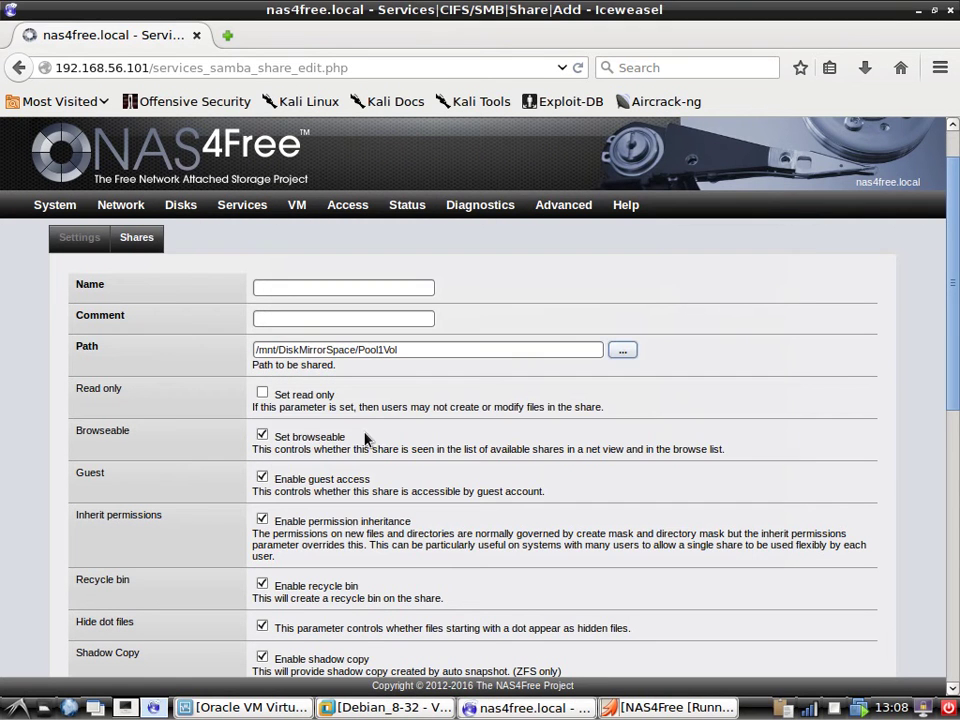
Fill in share name 'data' and comment 'all data files'.
left_click(280, 291)
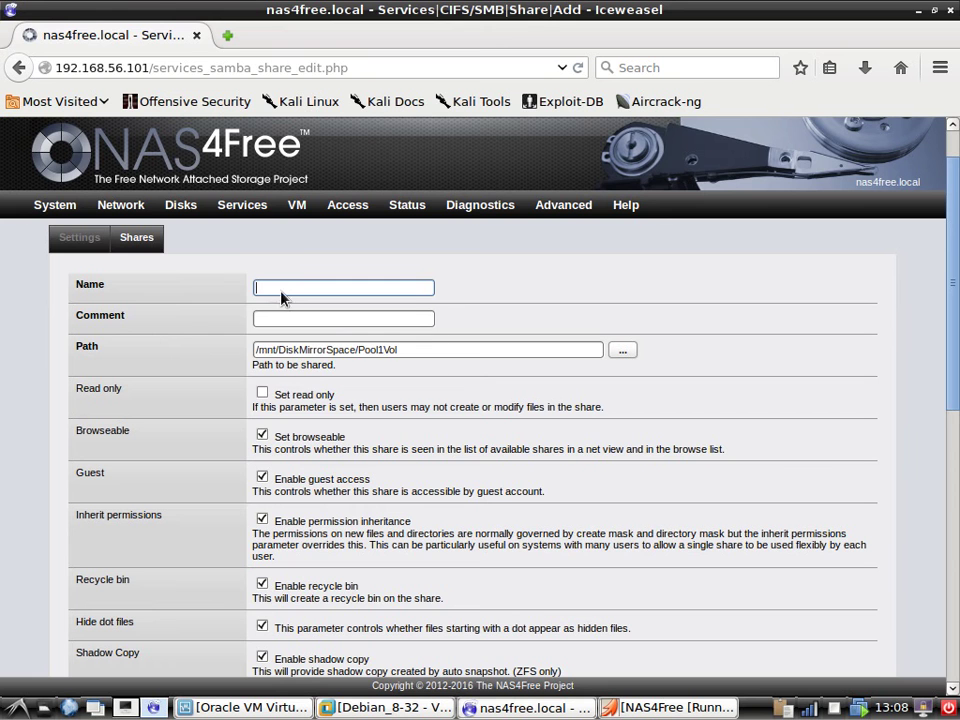
left_click(281, 292)
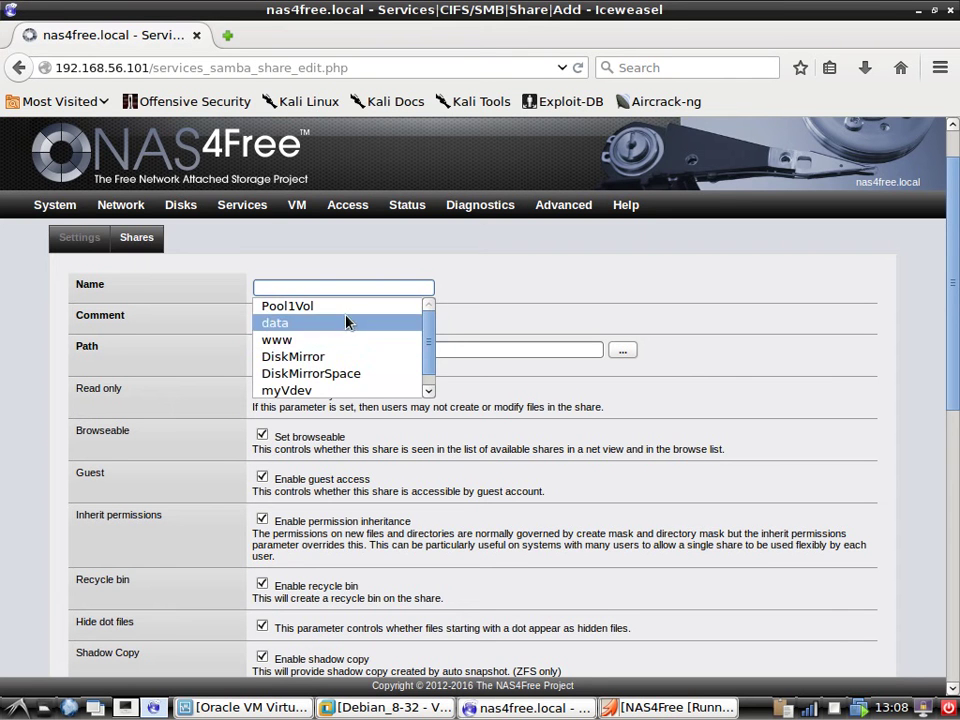
left_click(347, 322)
left_click(296, 319)
left_click(296, 319)
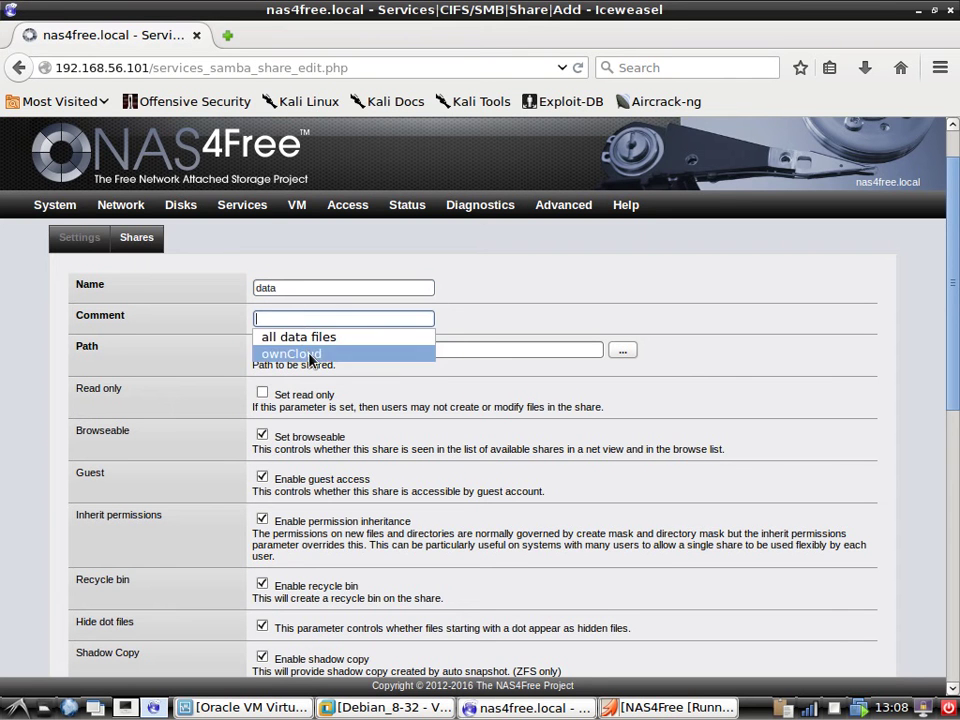
left_click(322, 338)
Add the data share and apply the configuration change.
scroll(358, 411, "down", 2)
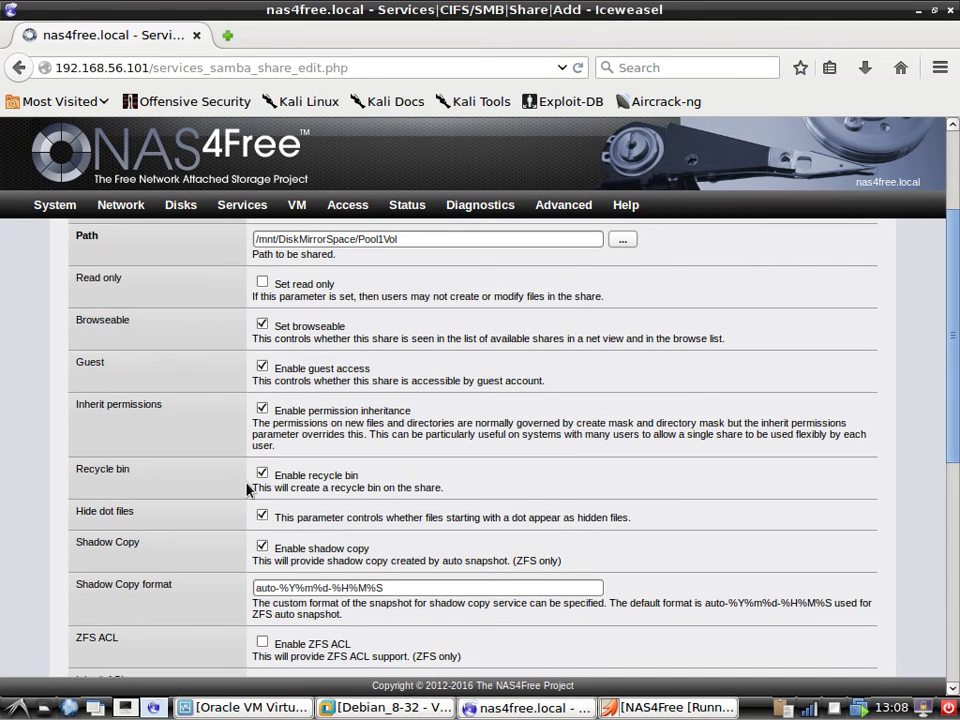
scroll(249, 489, "down", 6)
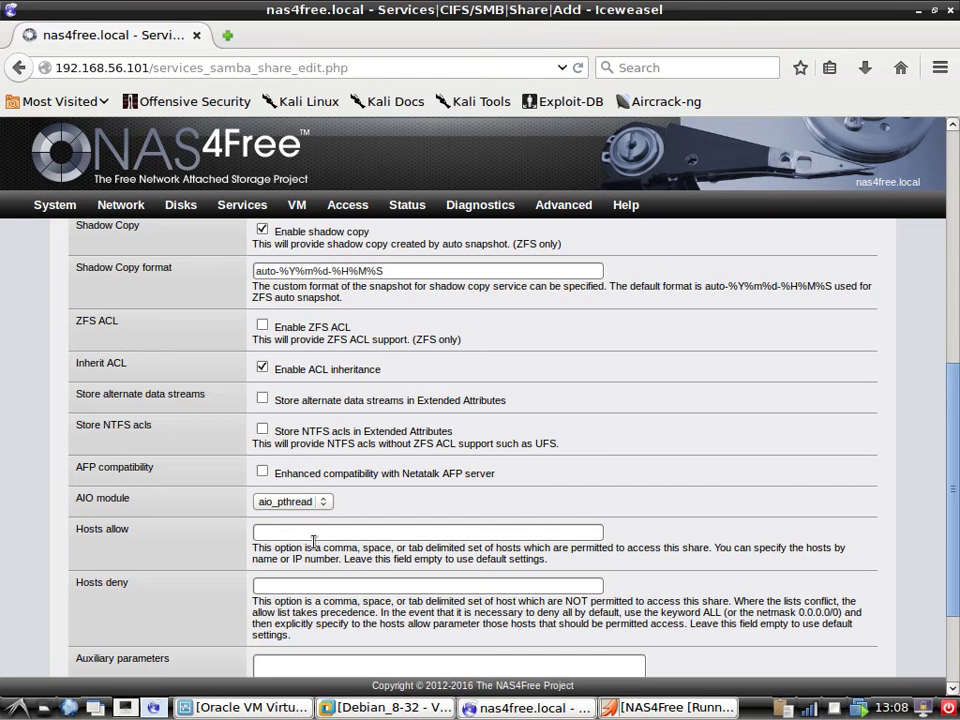
scroll(305, 544, "down", 3)
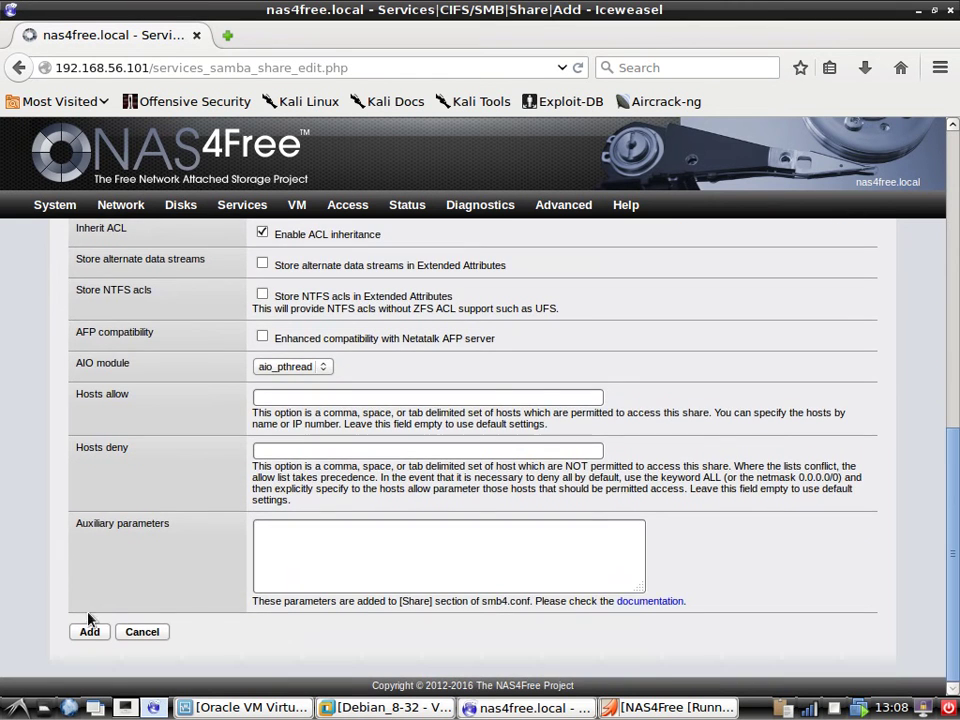
left_click(90, 632)
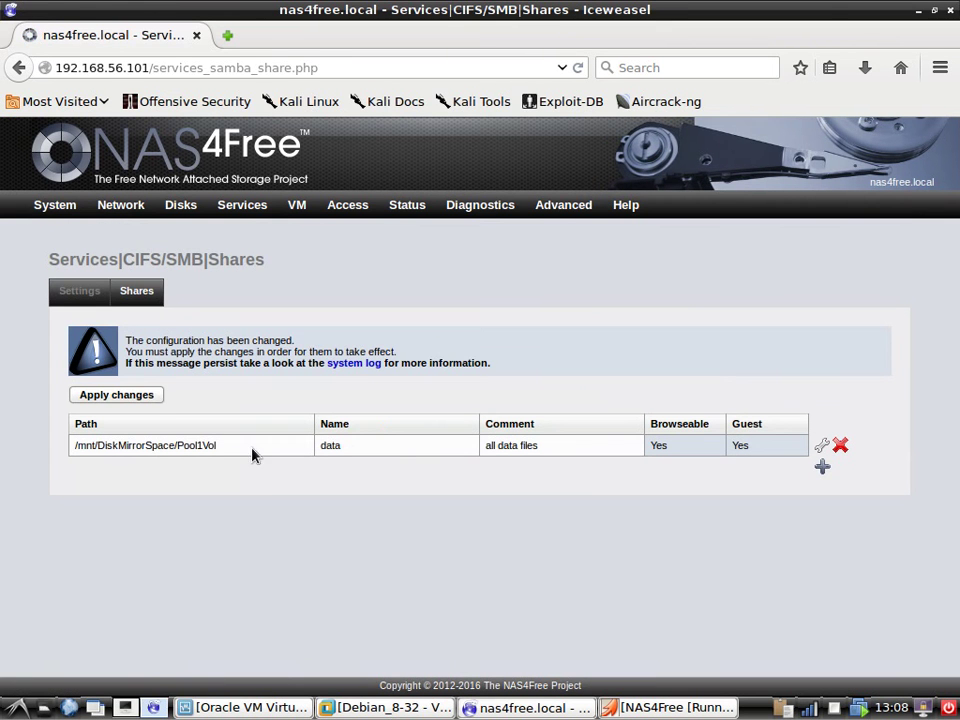
left_click(140, 398)
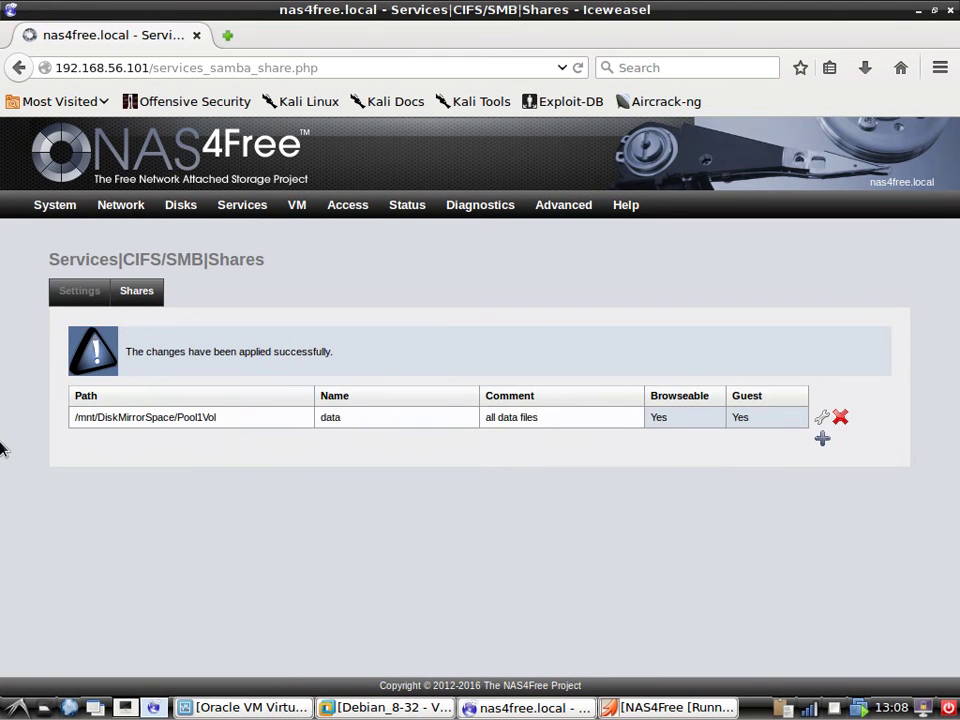
Go to the ZFS Datasets list and review the existing Pool1Vol dataset's settings.
mouse_move(186, 204)
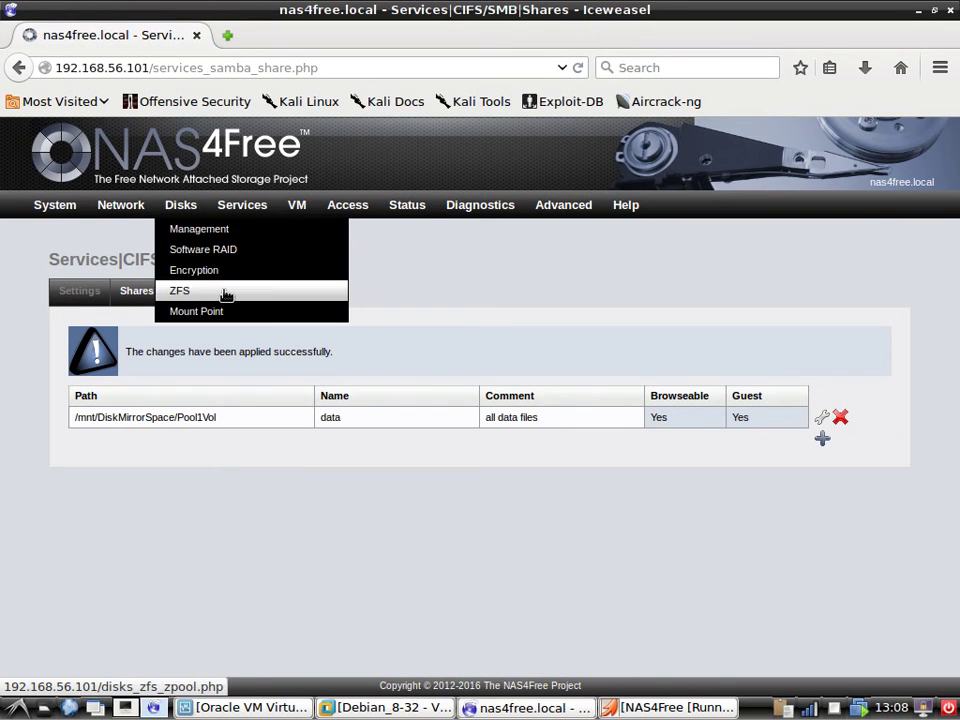
left_click(260, 298)
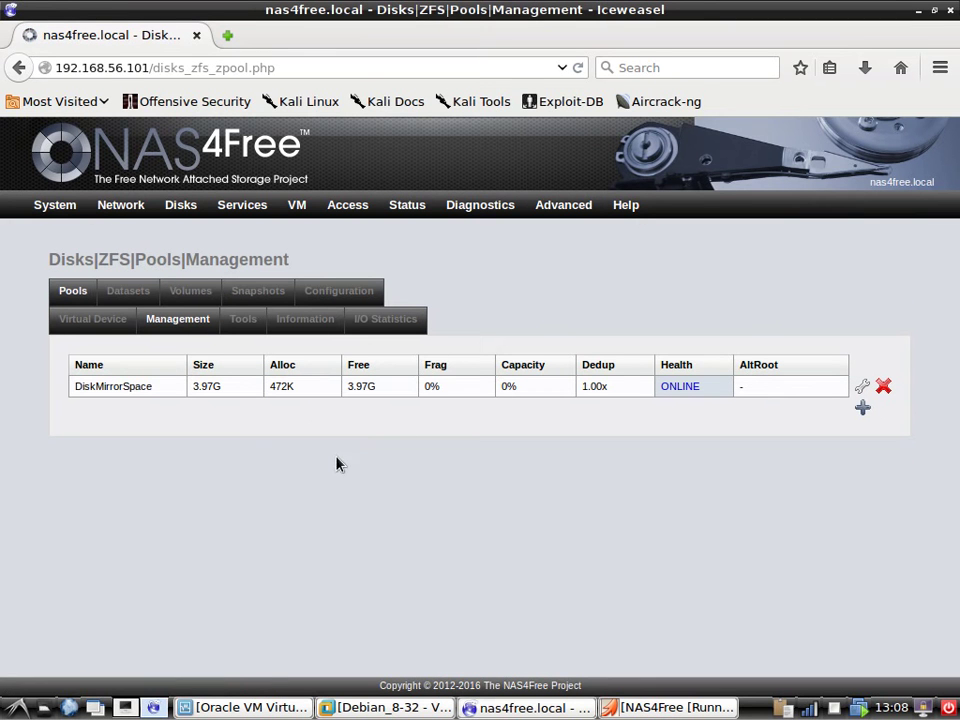
left_click(128, 290)
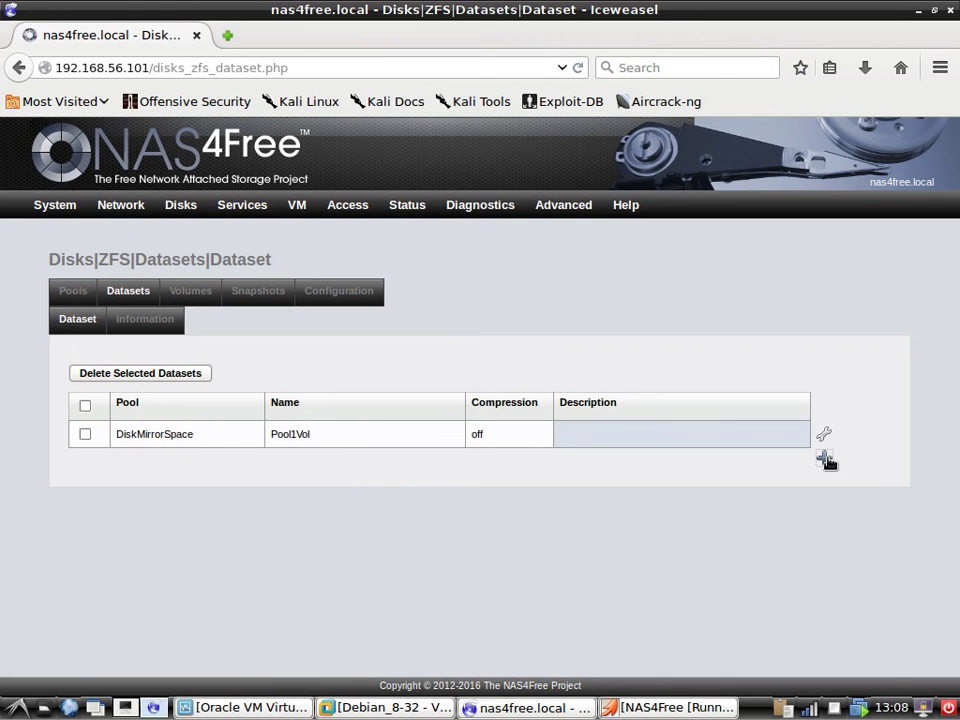
left_click(824, 458)
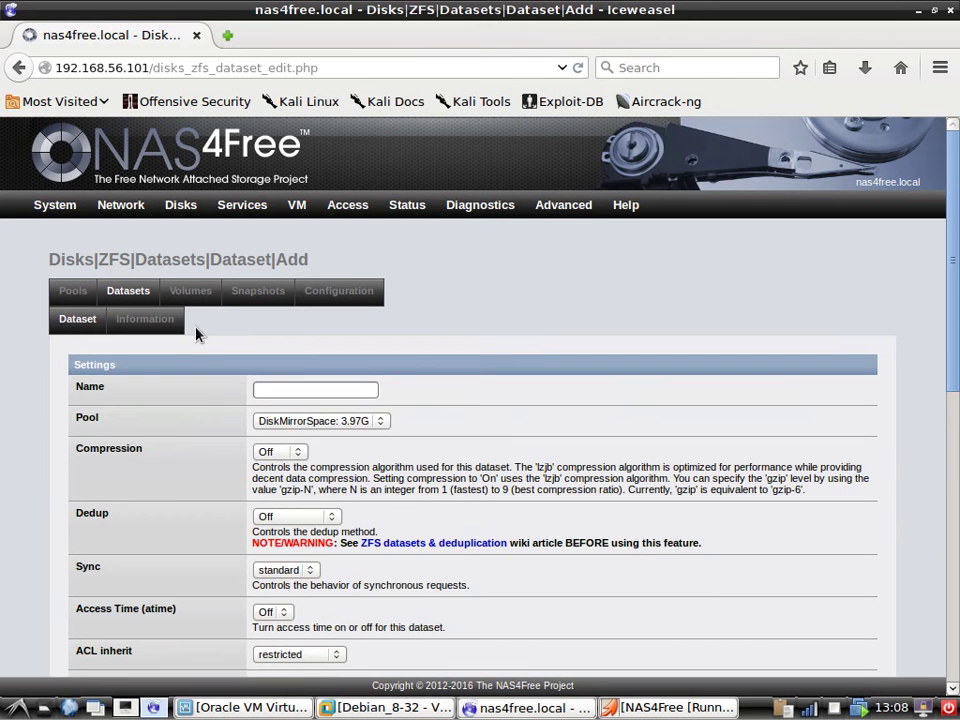
scroll(256, 510, "down", 10)
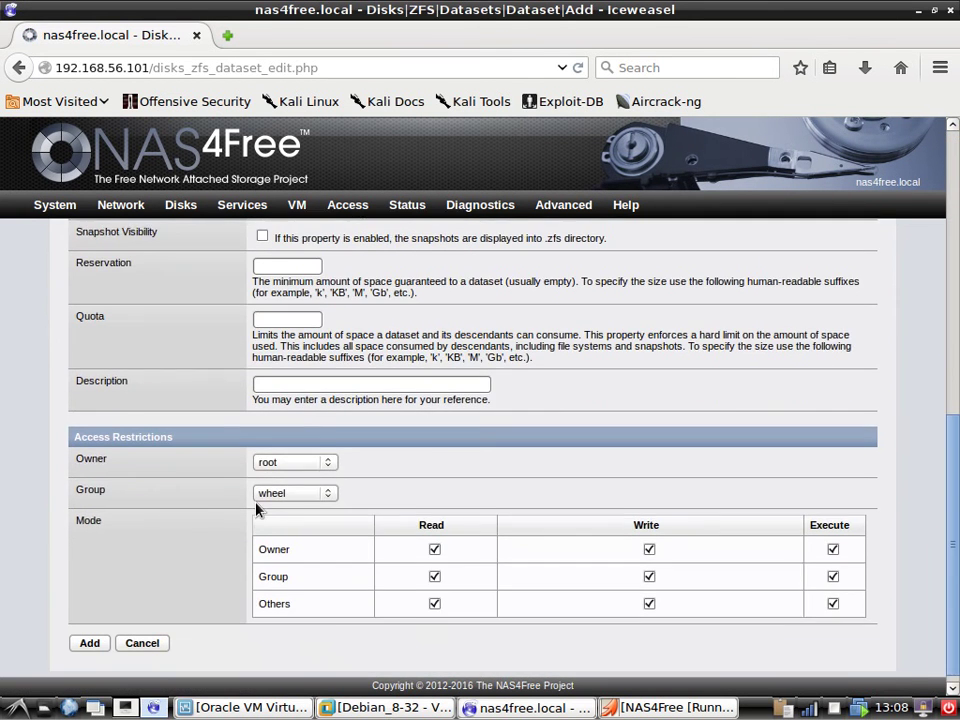
left_click(142, 636)
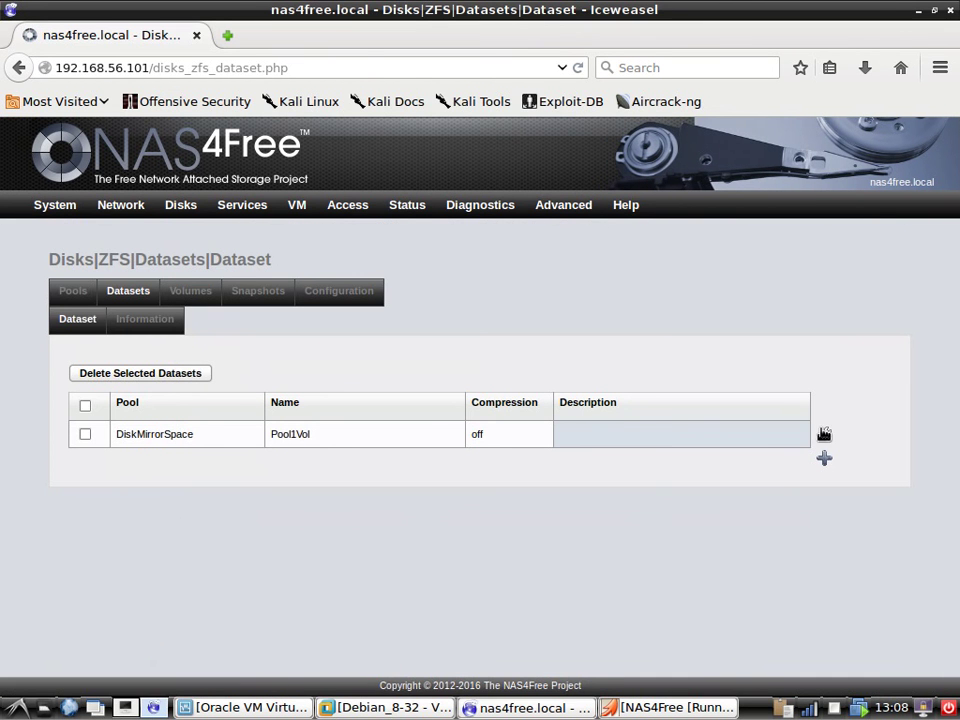
left_click(824, 437)
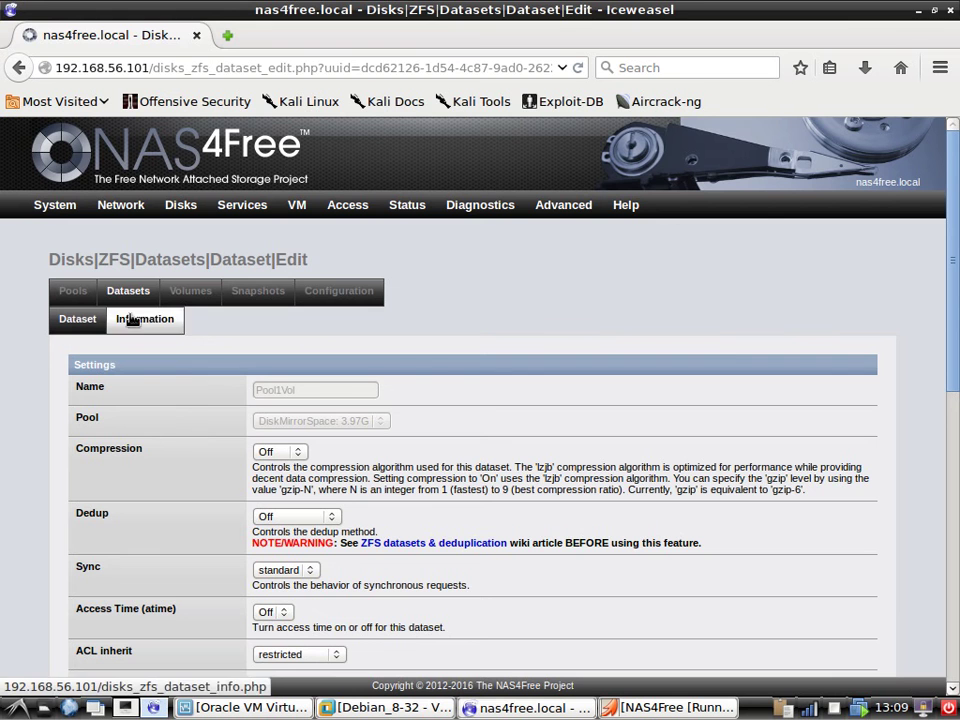
left_click(133, 291)
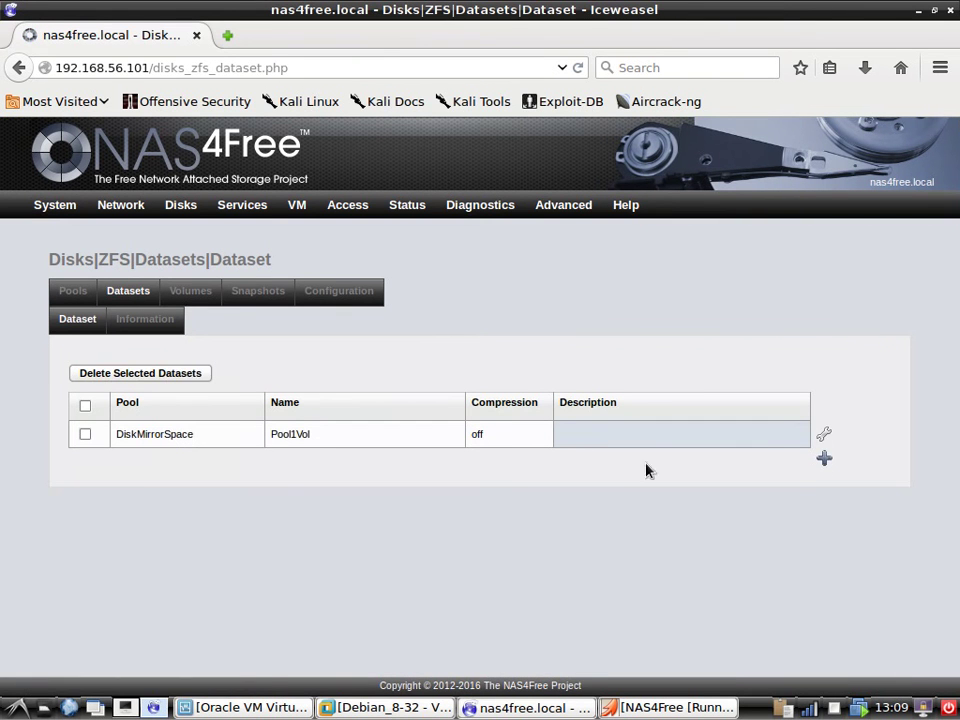
Add and apply a dataset named www, then return to the CIFS/SMB settings.
left_click(824, 458)
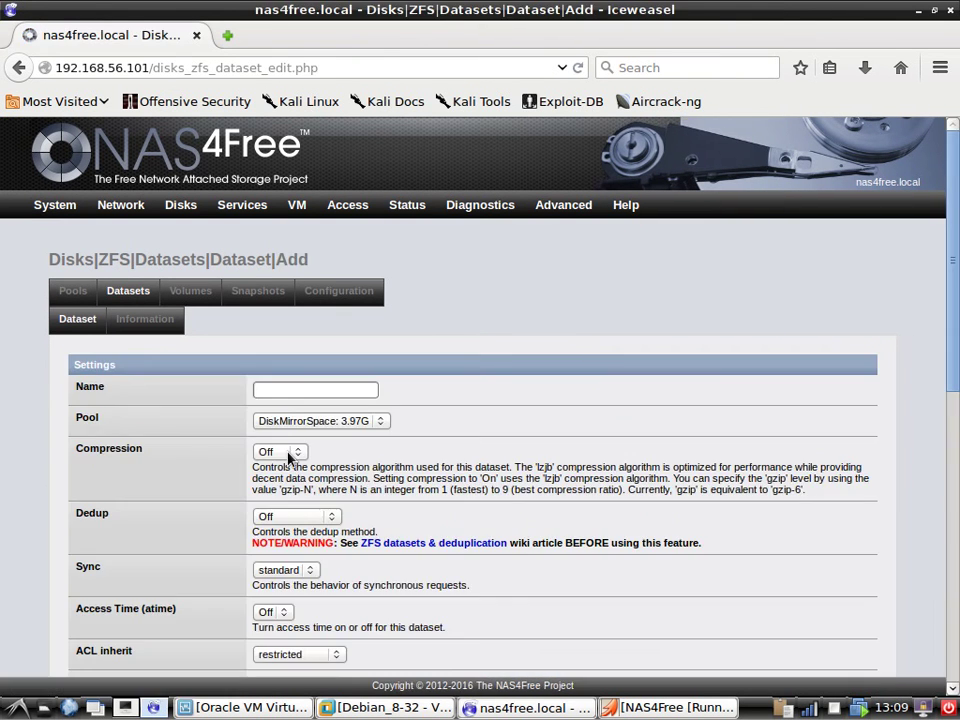
left_click(290, 388)
type("ww")
left_click(285, 408)
scroll(345, 518, "down", 4)
scroll(348, 525, "down", 5)
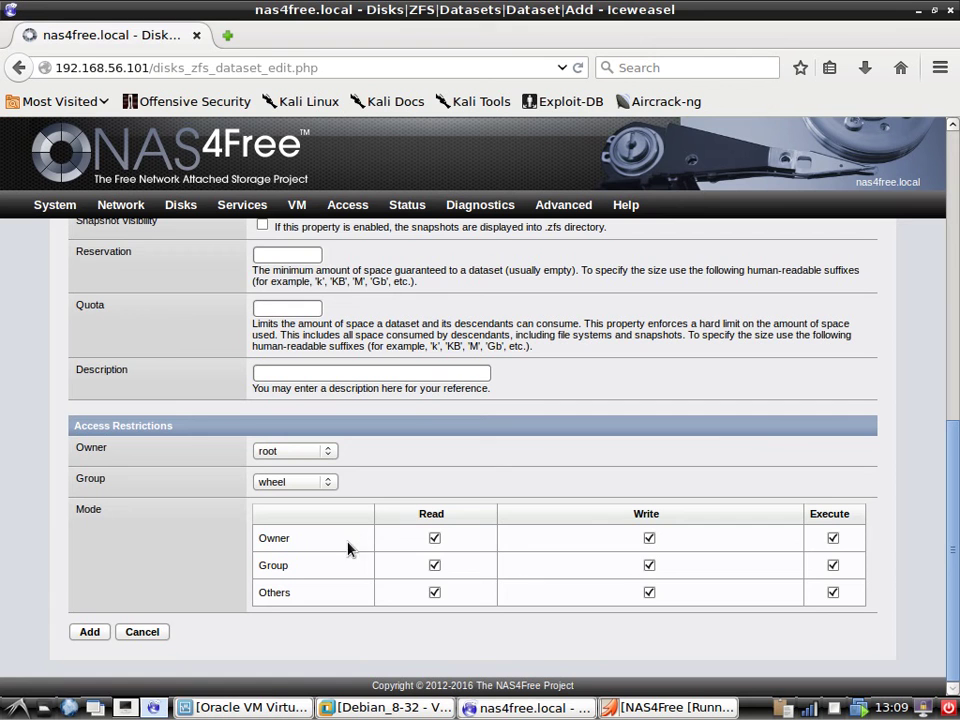
left_click(90, 632)
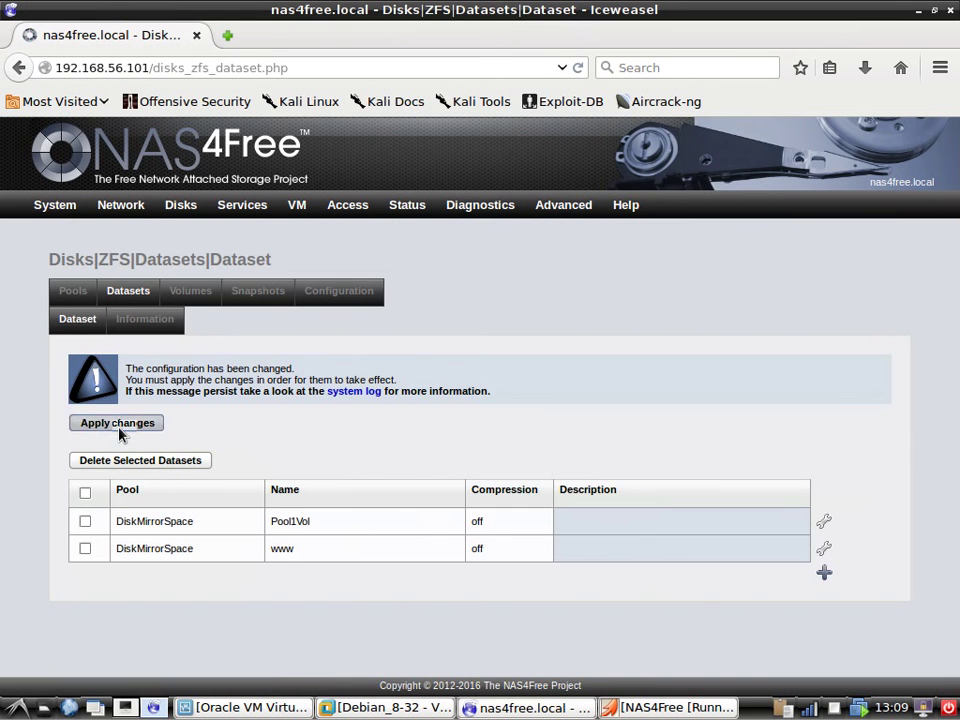
left_click(118, 425)
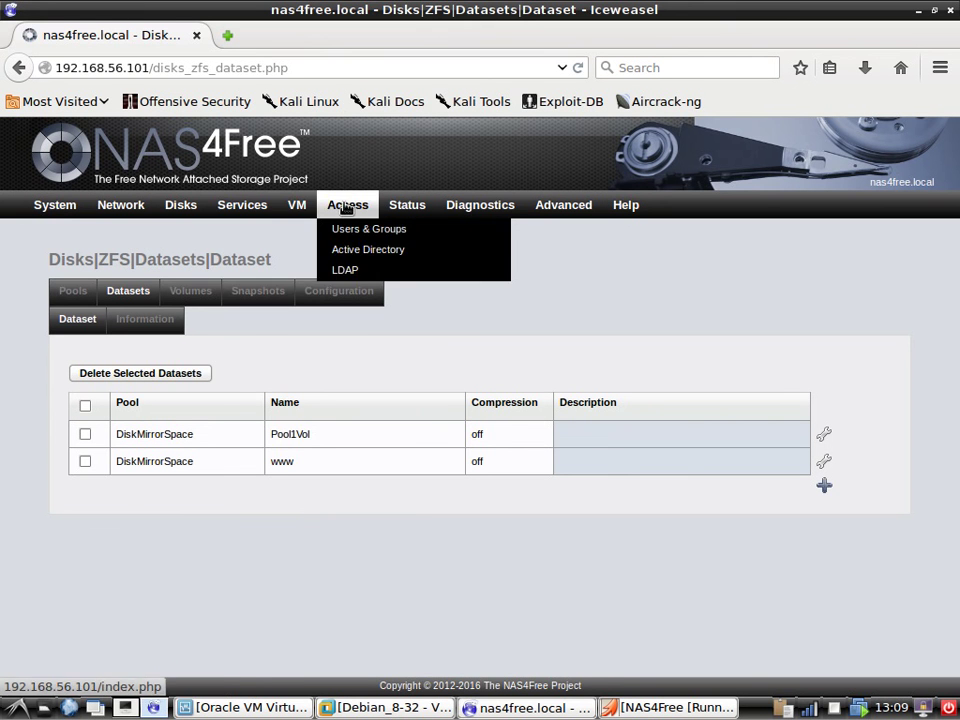
mouse_move(235, 213)
left_click(258, 270)
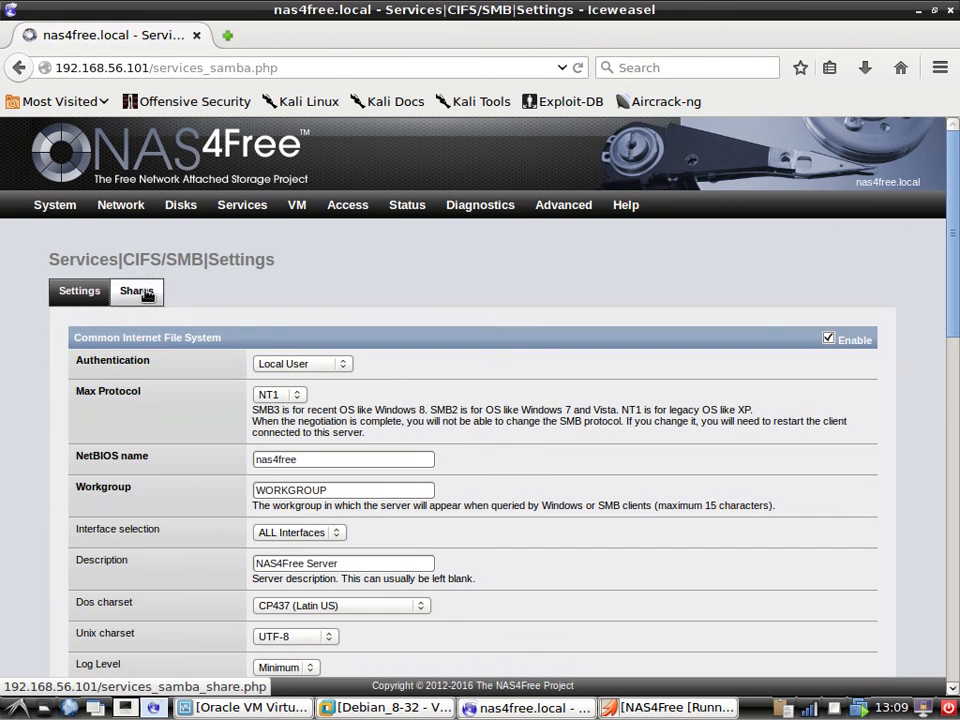
Start a new share named 'www' with the comment 'webserver'.
left_click(136, 291)
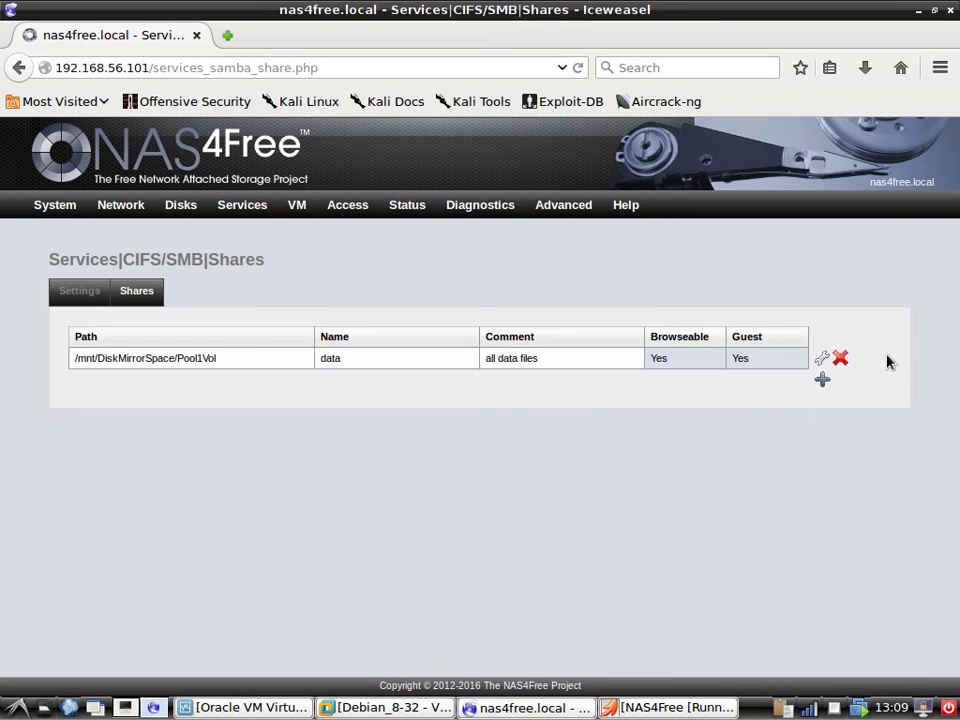
left_click(822, 379)
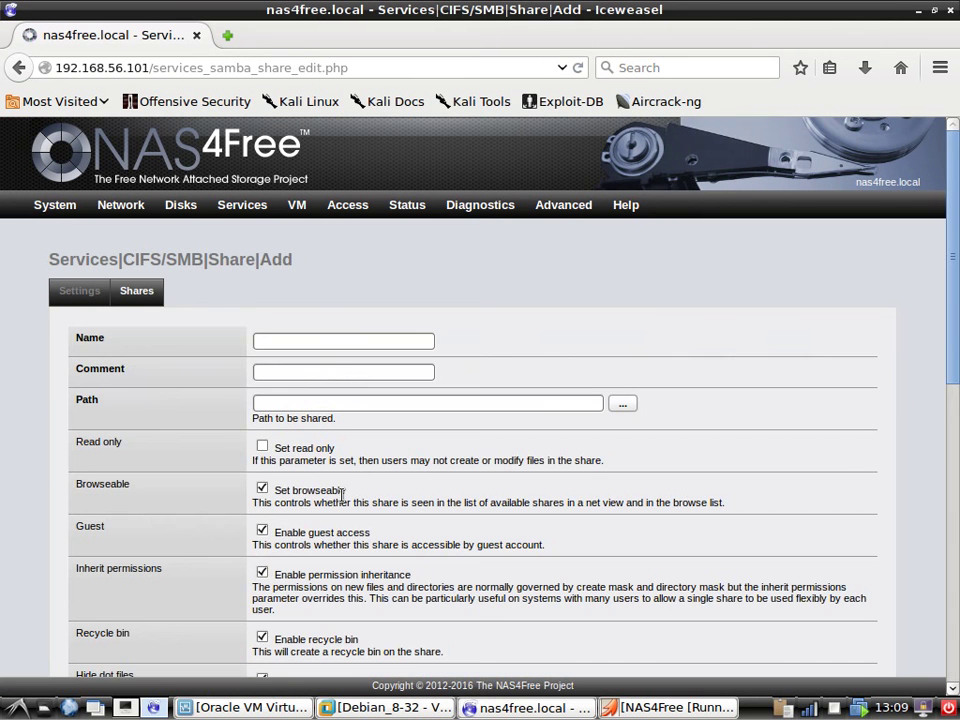
left_click(279, 344)
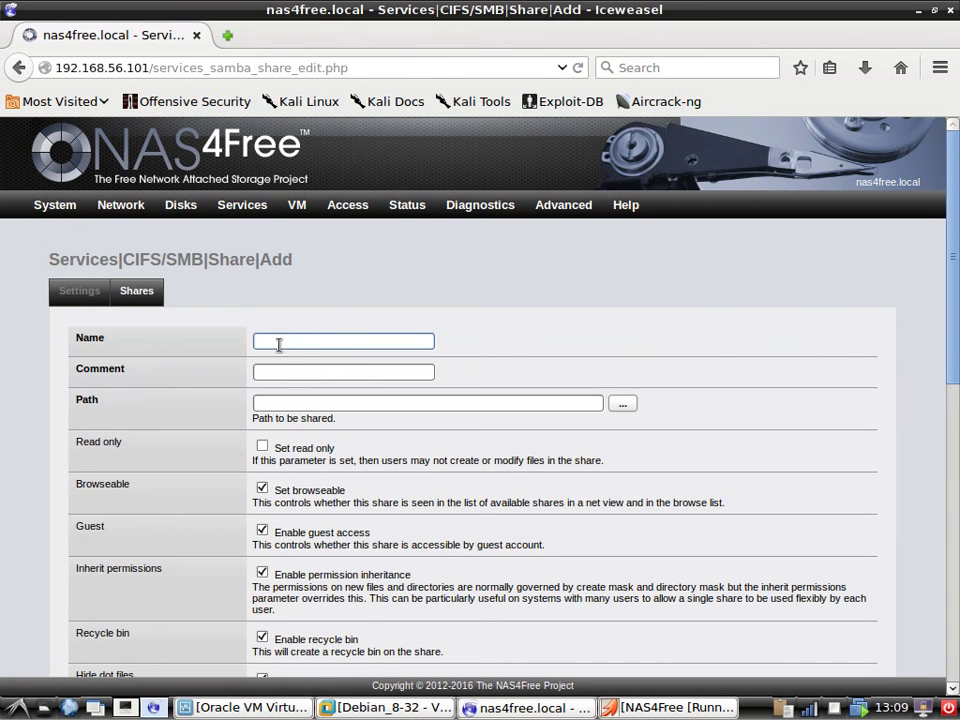
type("ww")
left_click(274, 358)
left_click(292, 375)
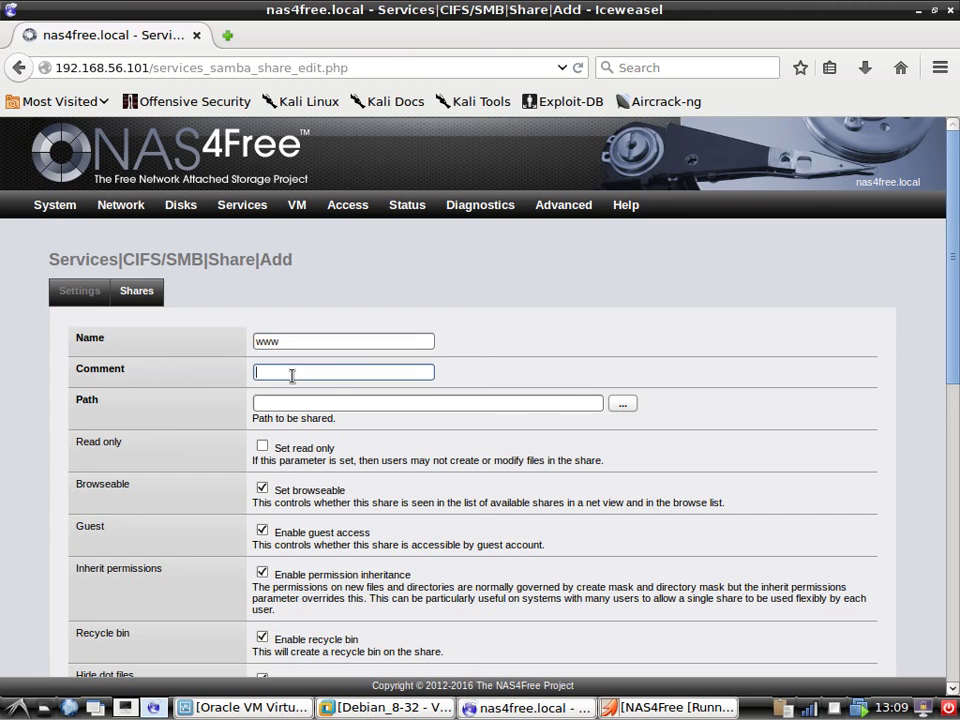
left_click(292, 375)
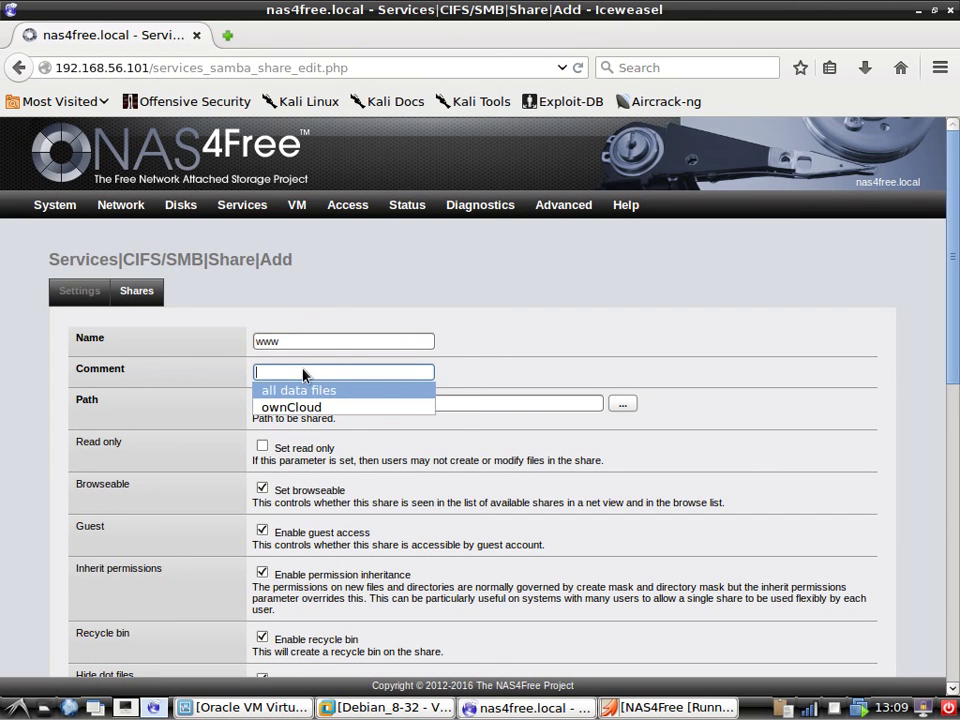
type("web")
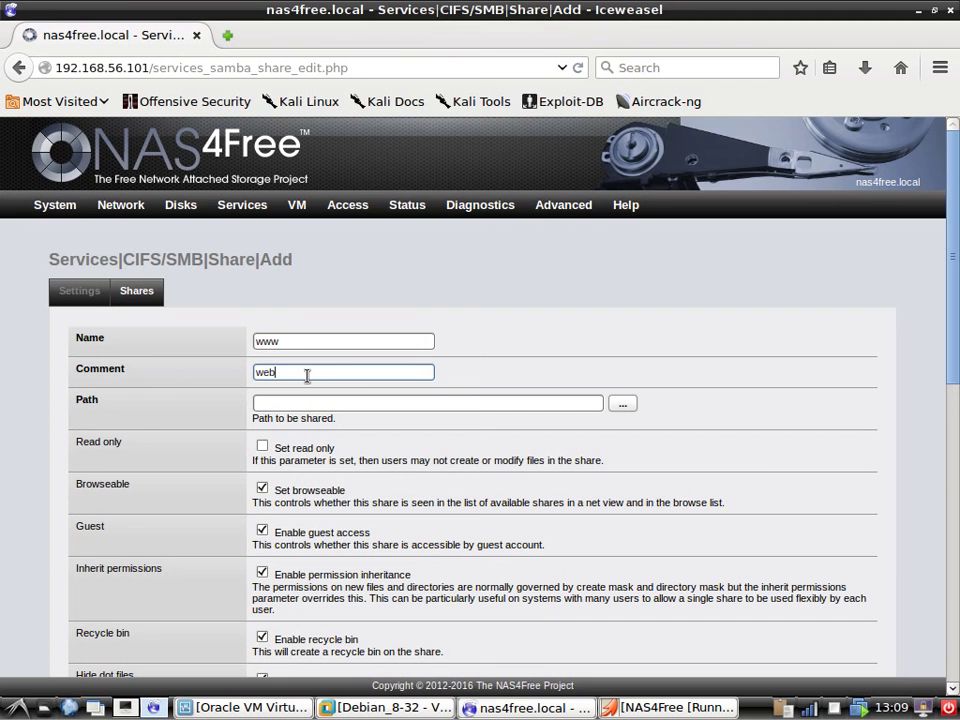
type("server")
Set the share path to /mnt/DiskMirrorSpace/www and add the www share.
left_click(628, 406)
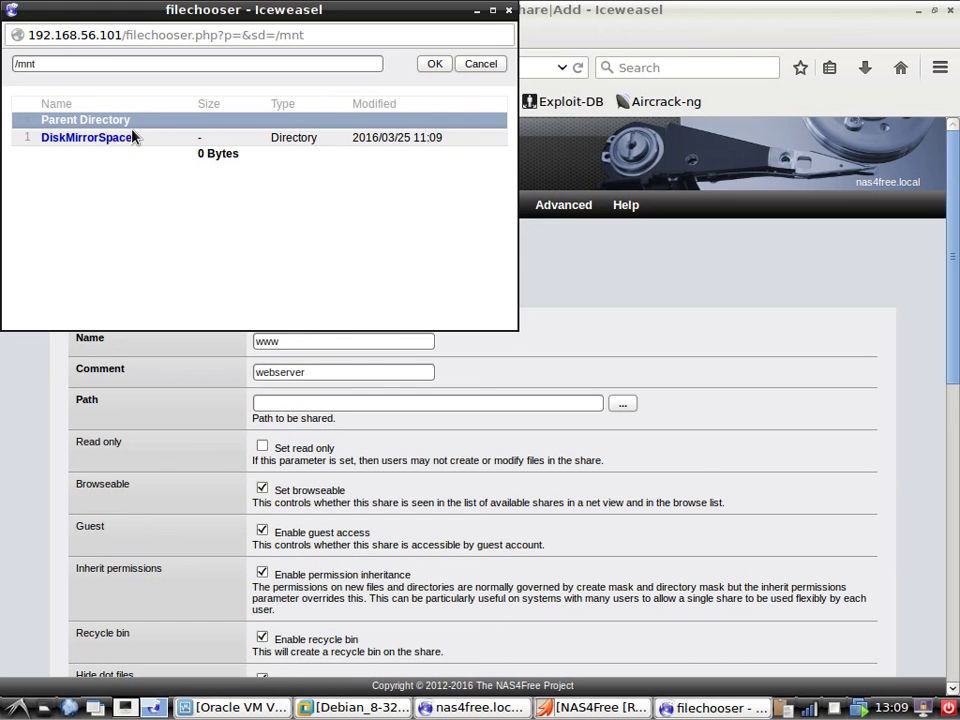
left_click(125, 144)
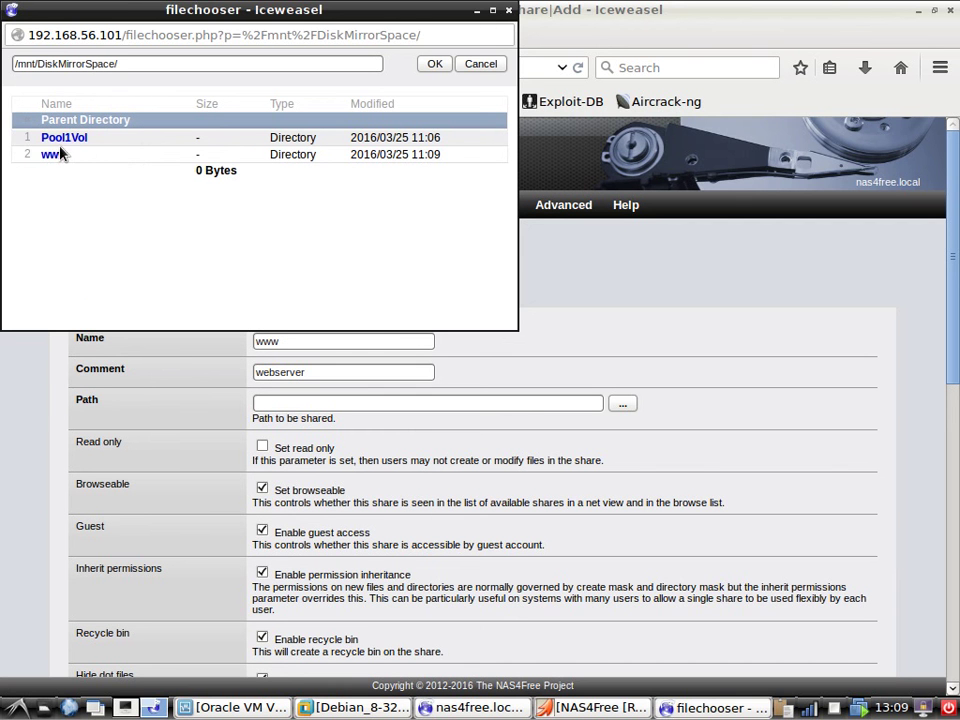
left_click(55, 154)
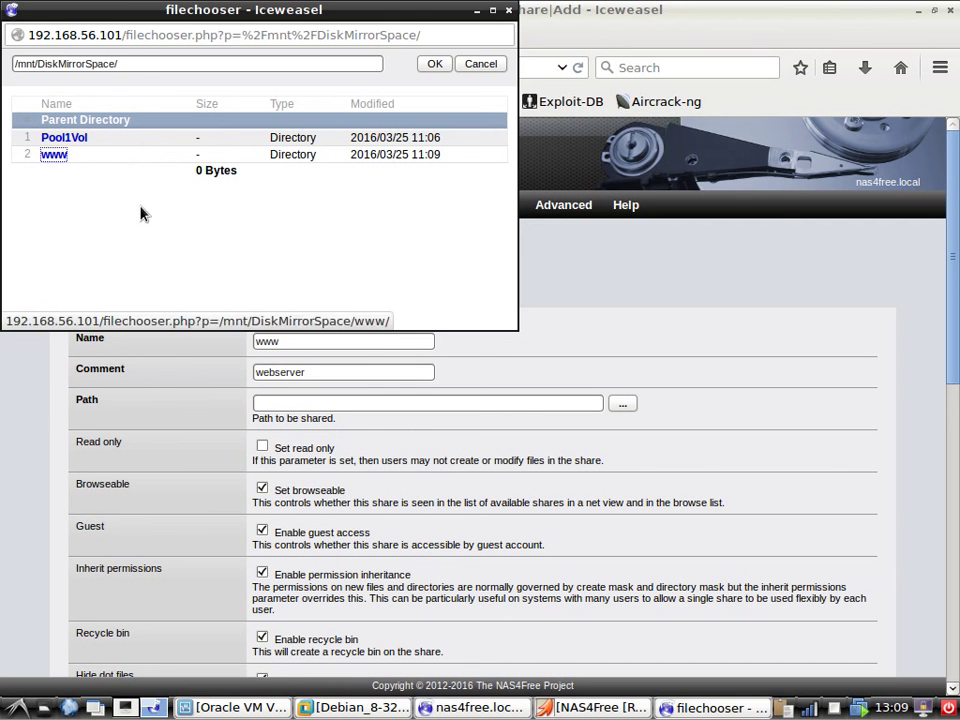
left_click(433, 64)
scroll(188, 430, "down", 6)
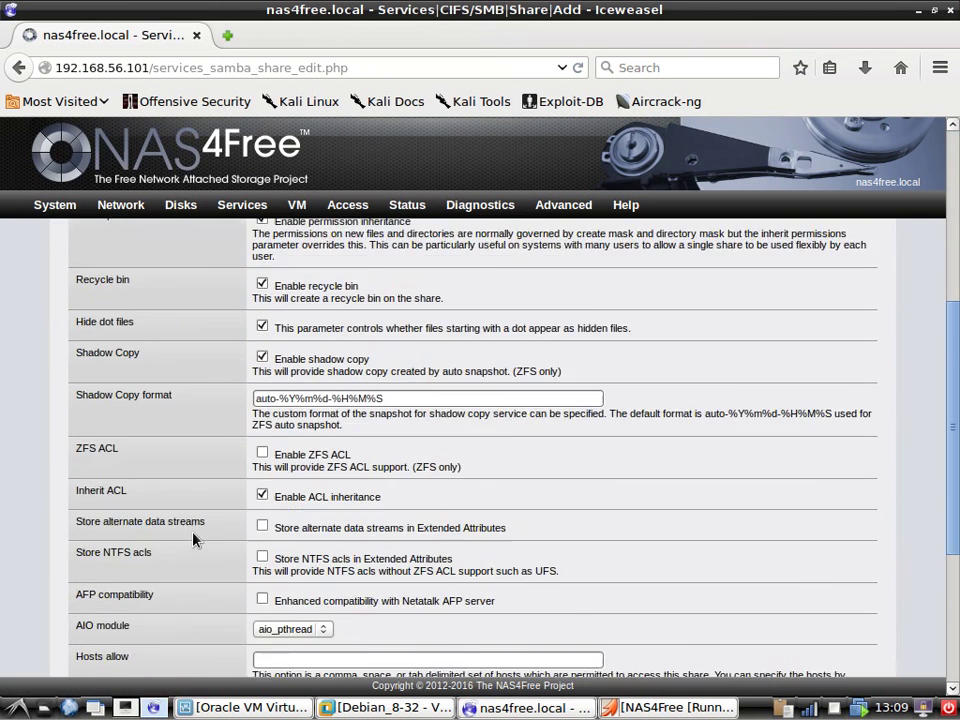
scroll(185, 555, "down", 5)
left_click(89, 631)
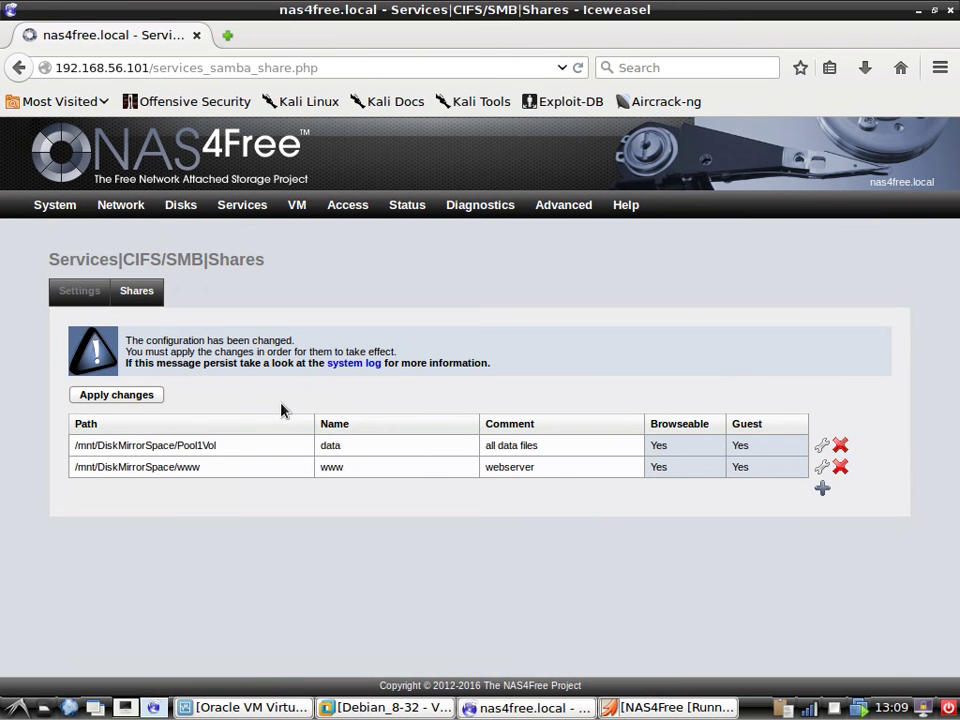
Apply the pending share changes and check the 'all data files' and 'webserver' comments.
left_click(84, 397)
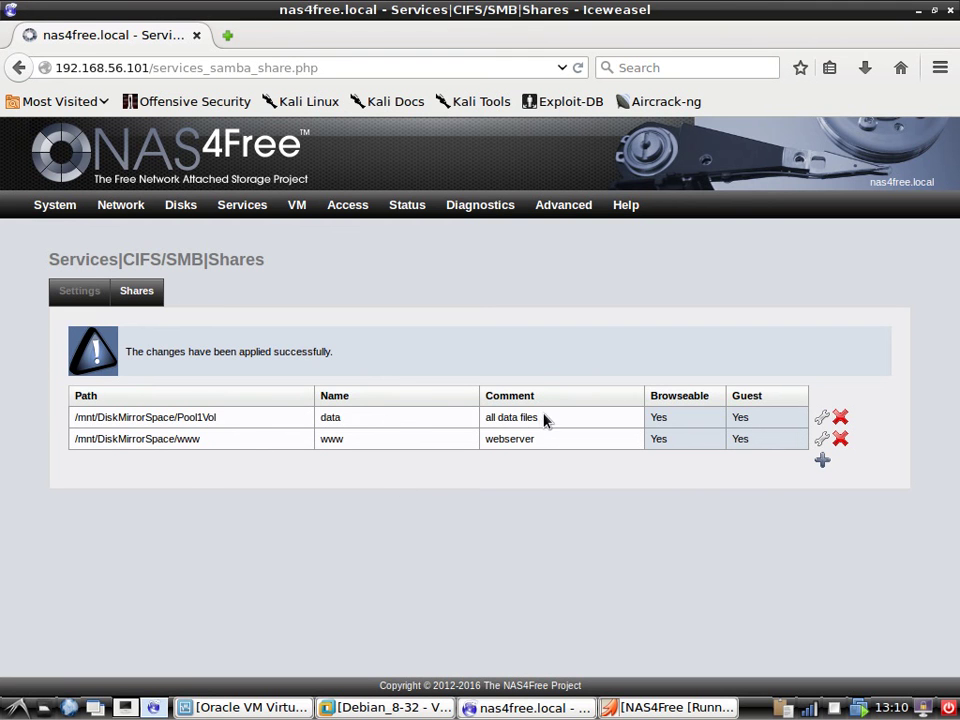
left_click_drag(544, 420, 479, 423)
left_click_drag(541, 440, 491, 440)
left_click(481, 461)
Enable the webserver under Services > Webserver, then start editing the browser address.
mouse_move(246, 212)
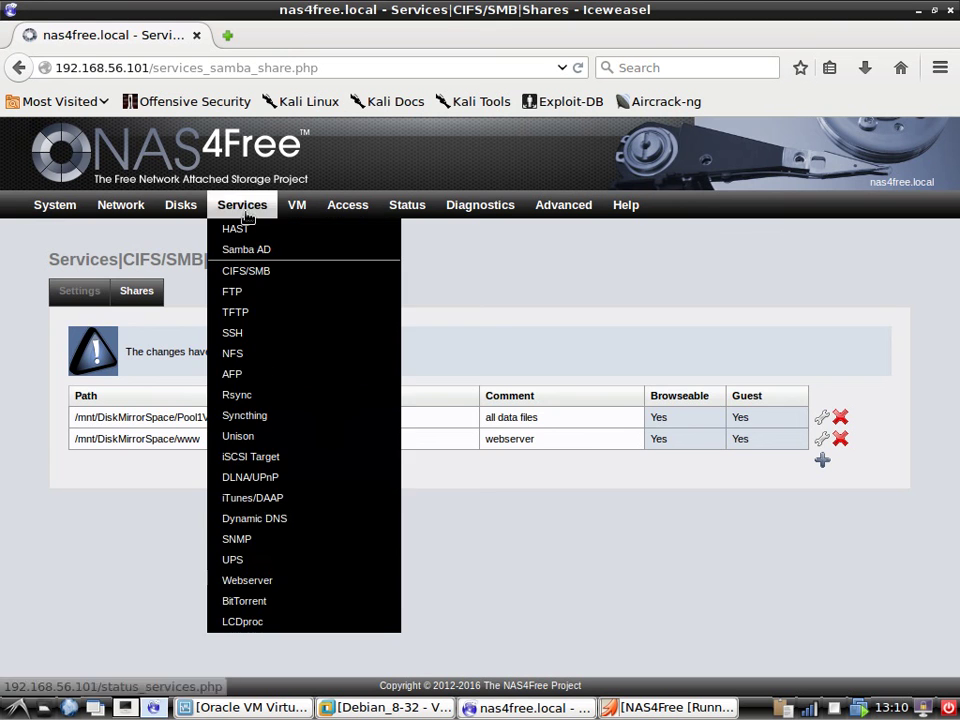
left_click(275, 582)
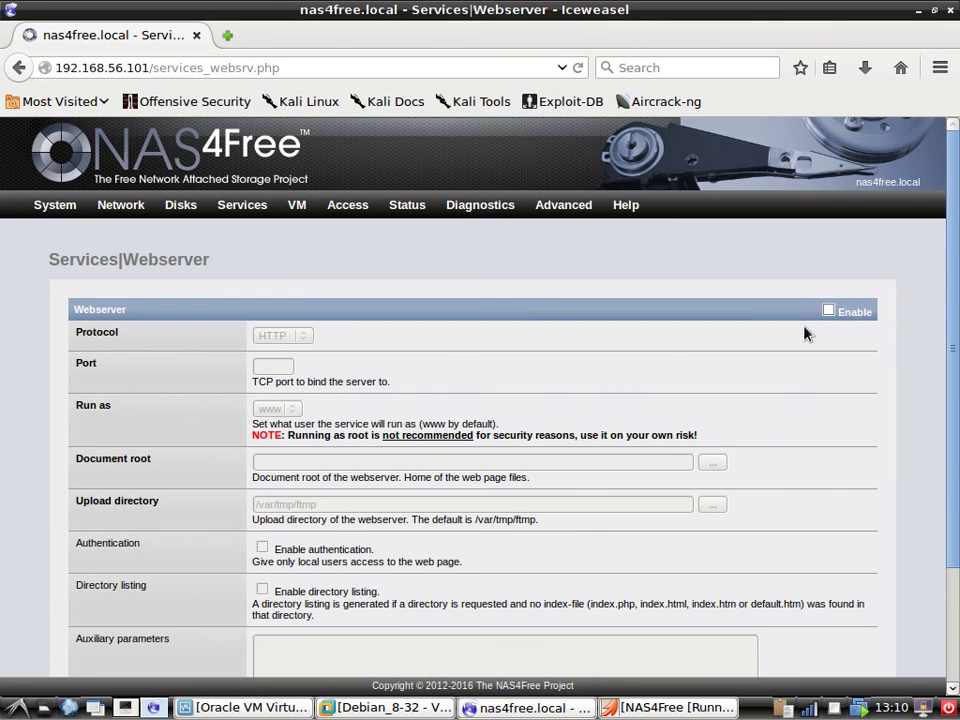
left_click(828, 311)
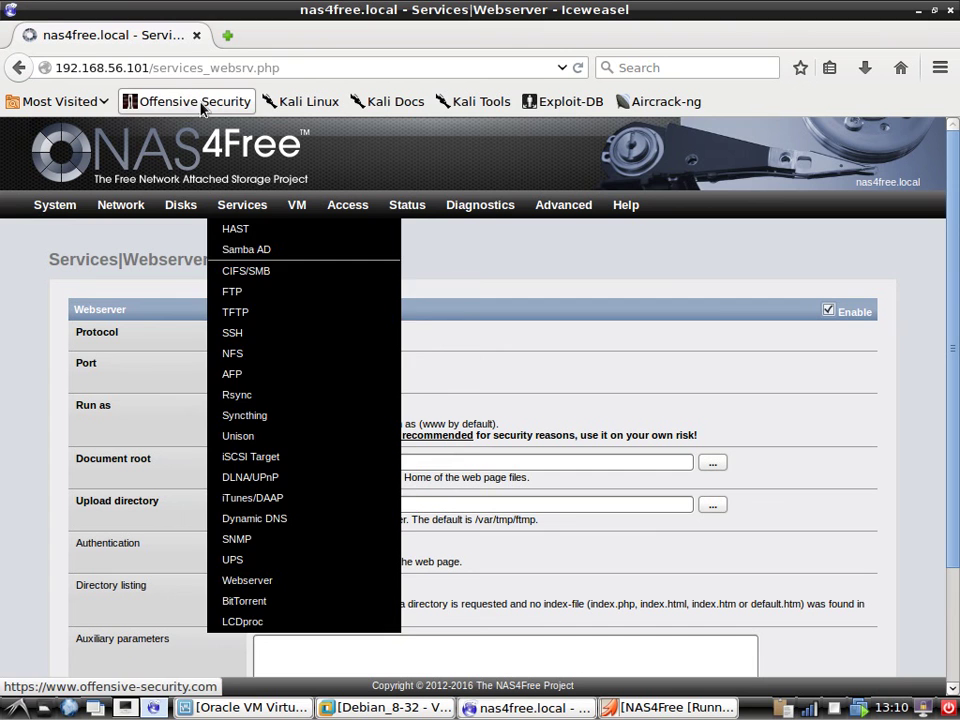
left_click(300, 68)
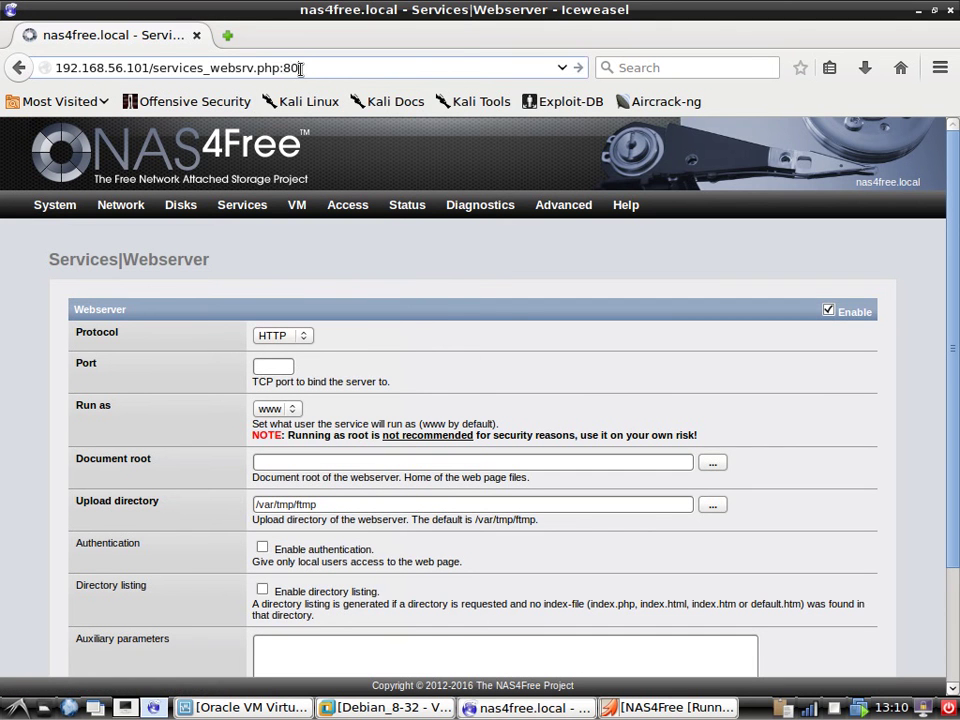
Reload the Webserver page without the :80 suffix, then type 8080 in Port and erase it, leaving it blank.
key("BackSpace")
key("BackSpace")
key("BackSpace")
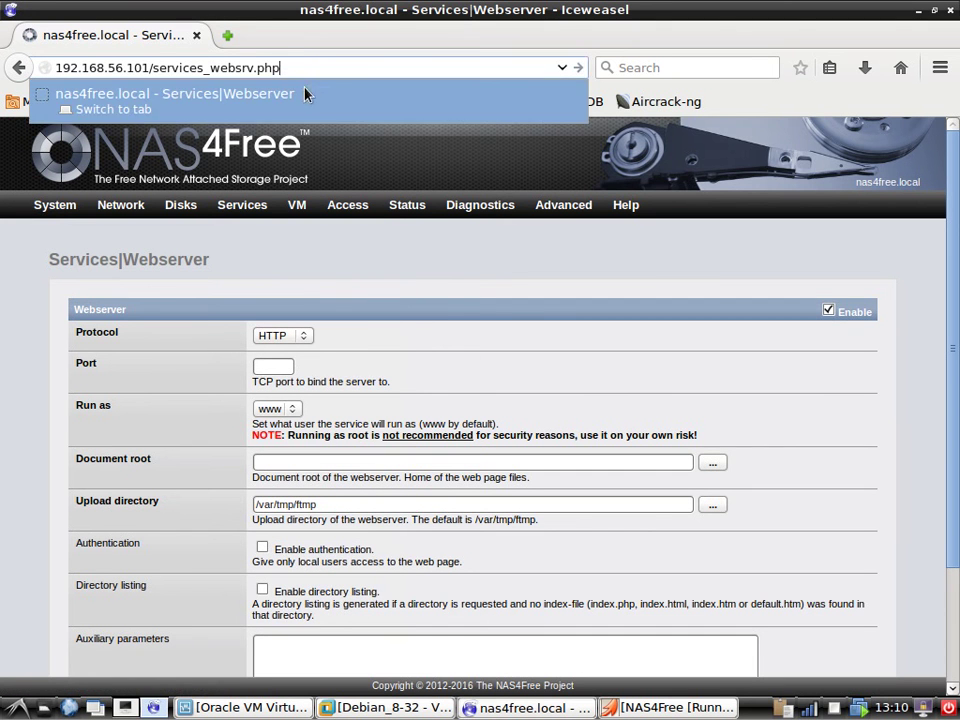
left_click(283, 365)
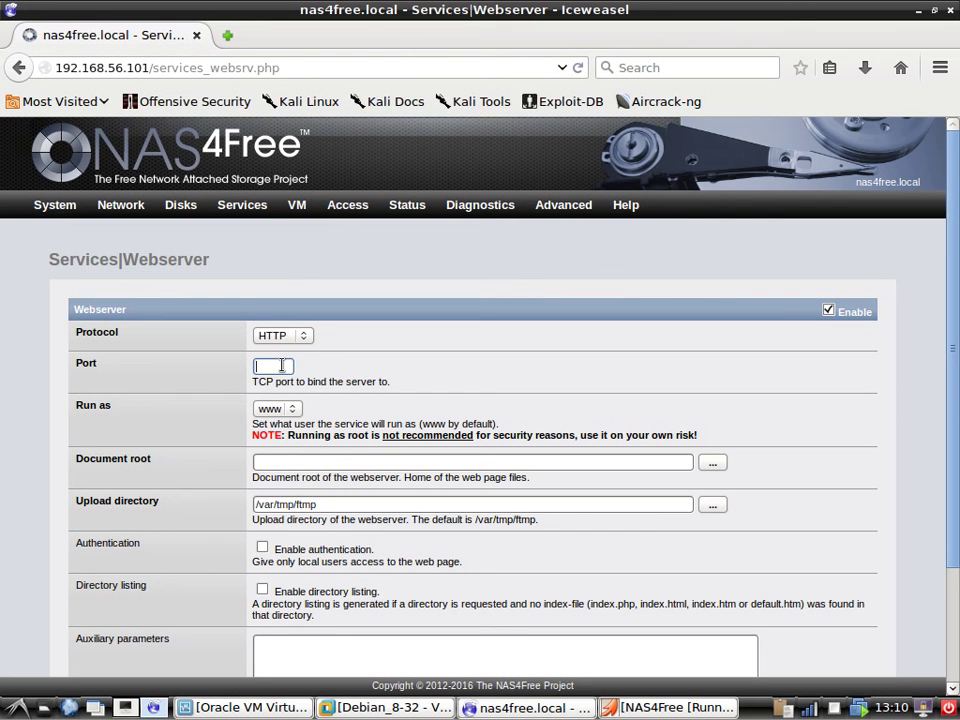
type("8080")
key("BackSpace")
key("BackSpace")
Keep www as the Run as user and uncheck Webserver Enable to grey out its settings.
left_click(297, 409)
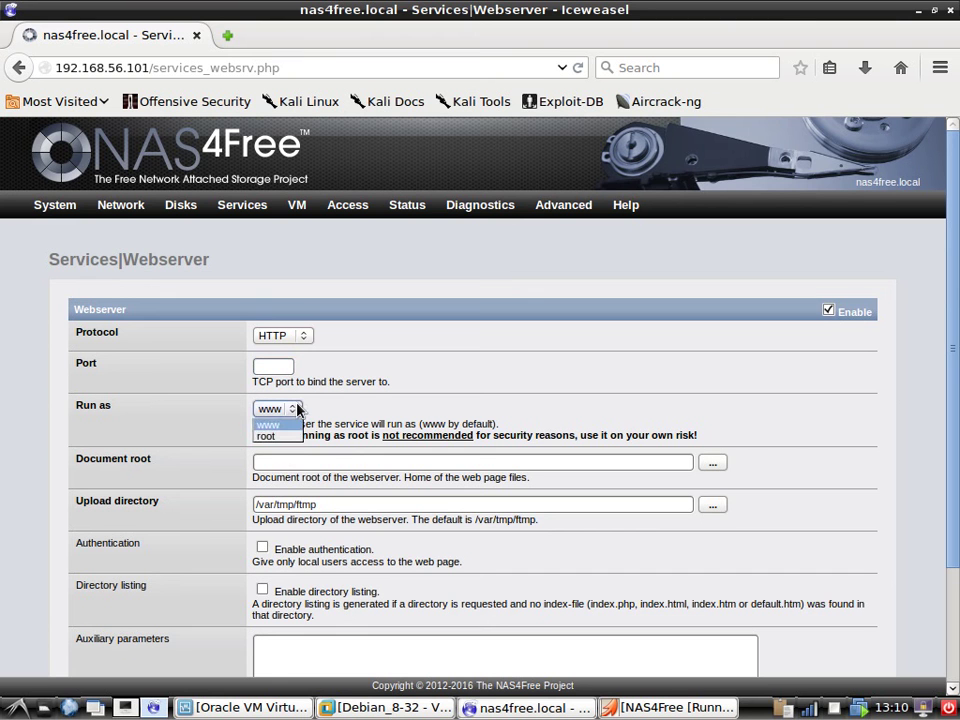
left_click(268, 425)
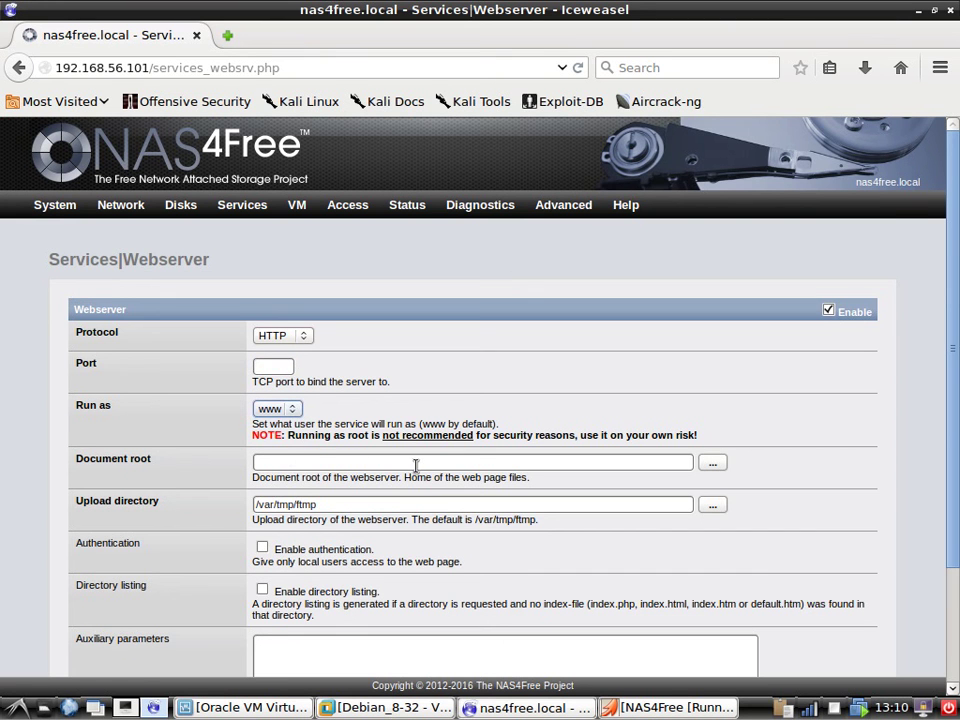
scroll(415, 468, "down", 2)
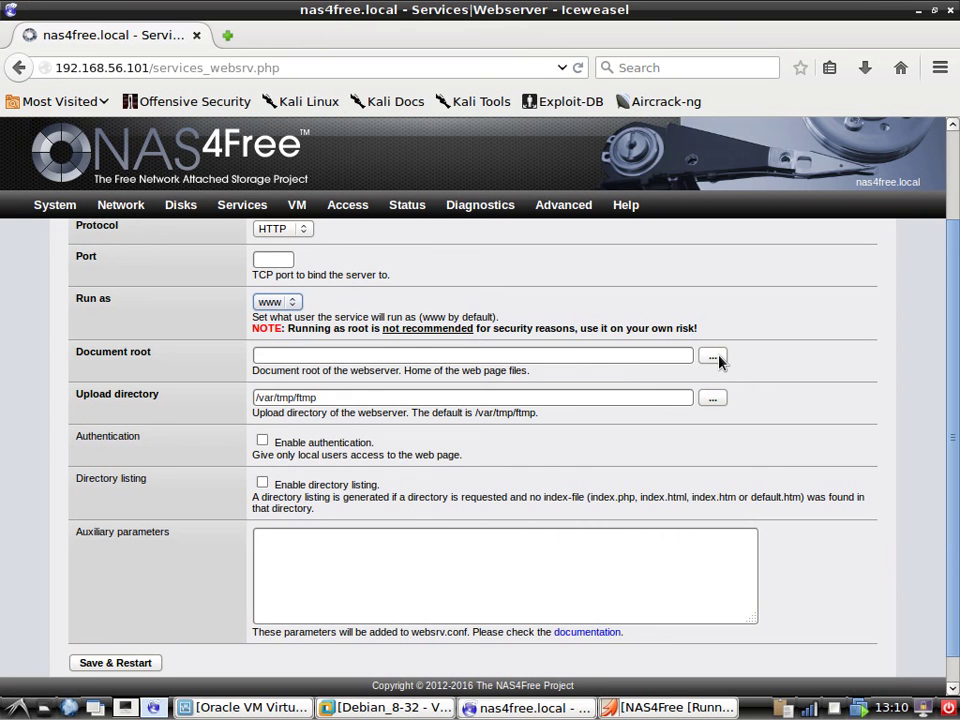
scroll(469, 475, "down", 1)
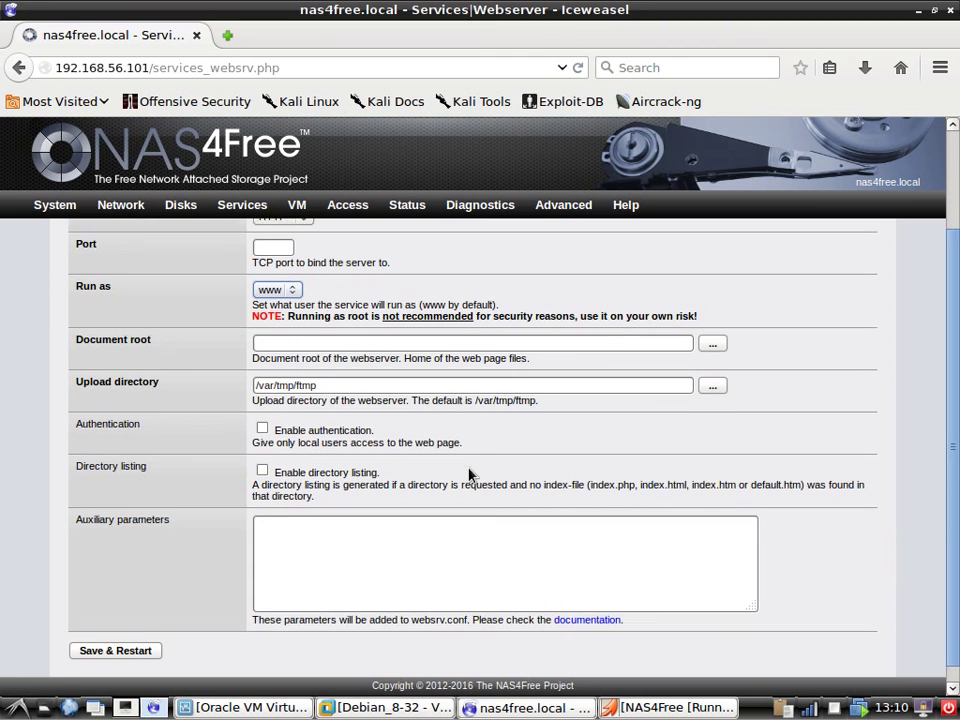
scroll(274, 604, "up", 3)
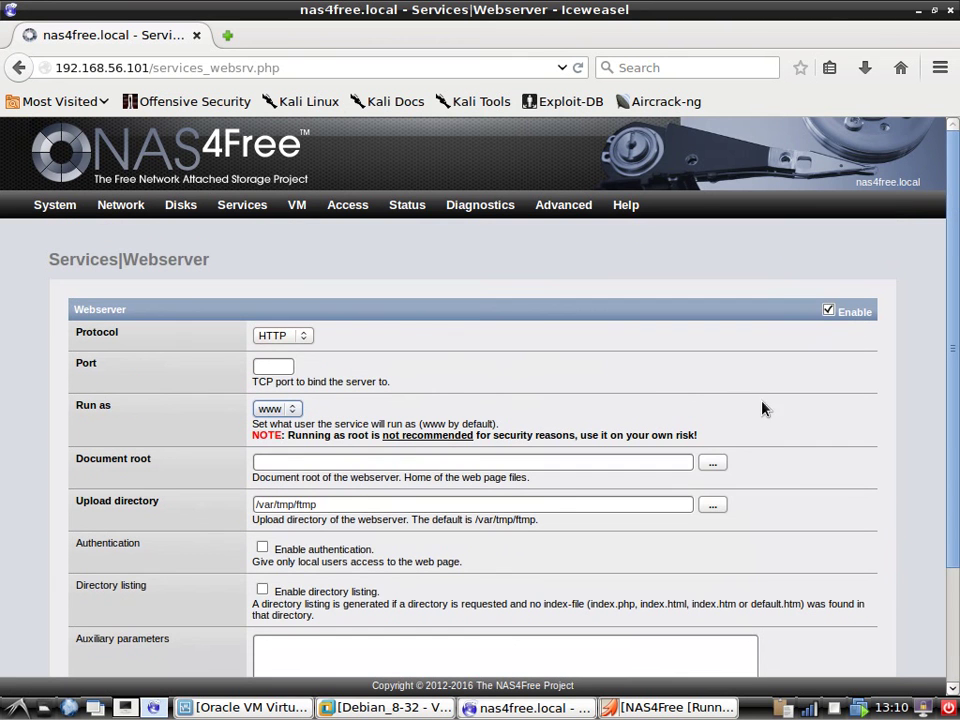
left_click(828, 311)
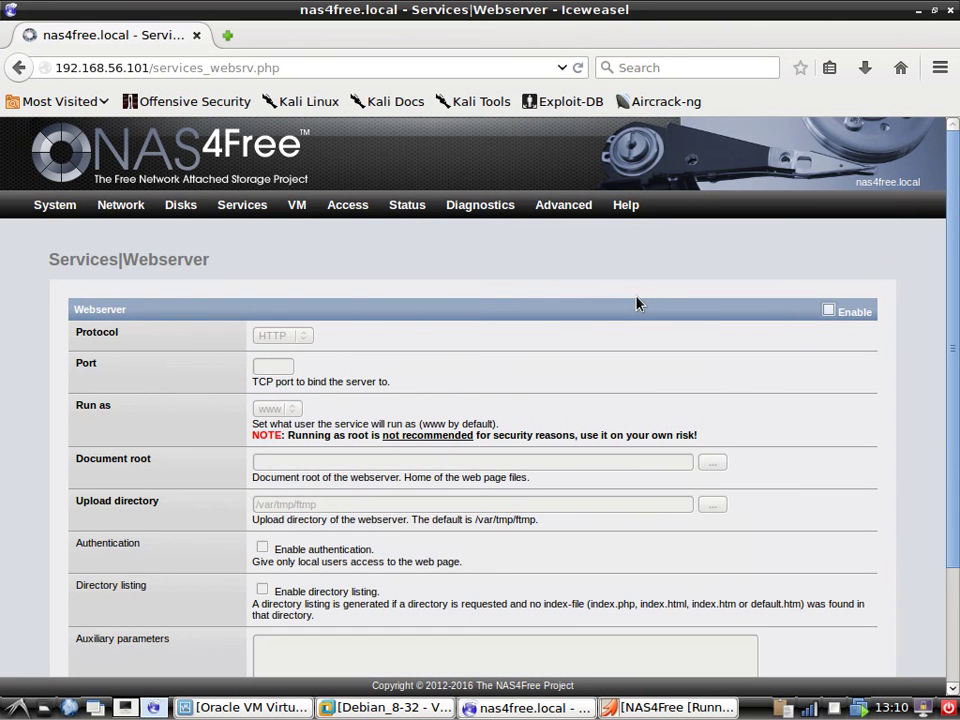